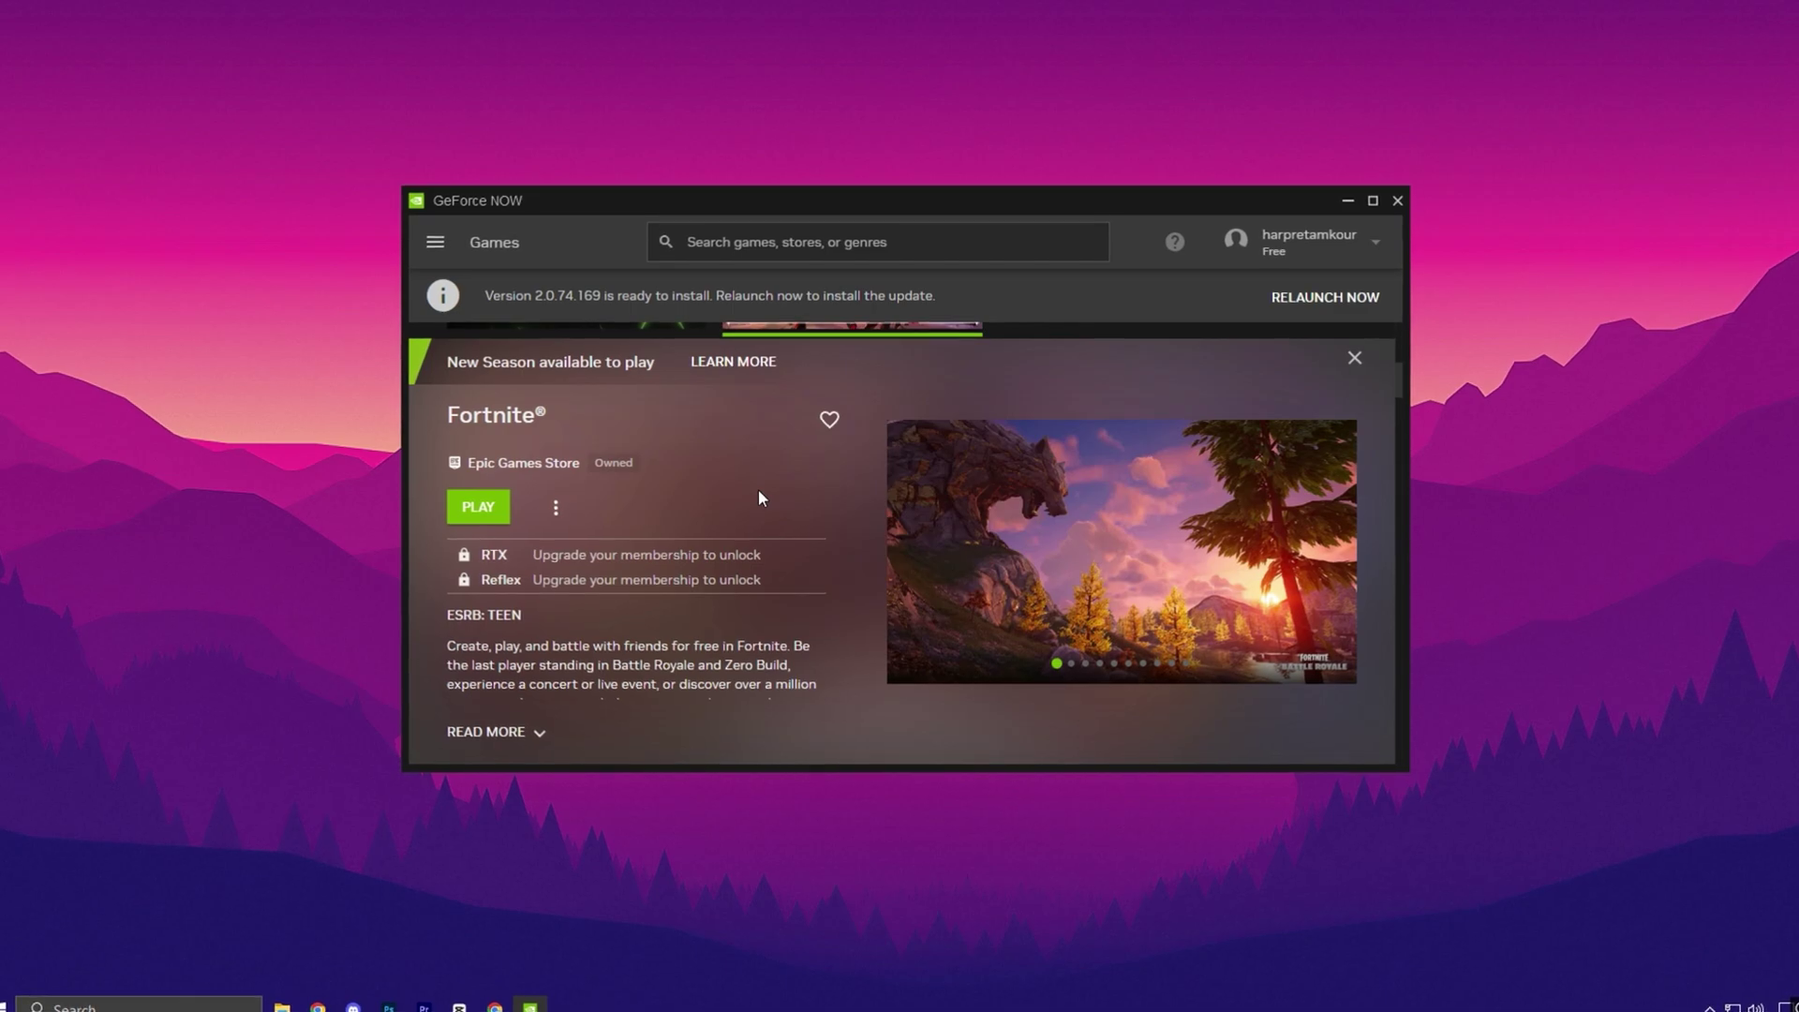
Open the settings and review the System options and the game store account connections
{"action": "scroll", "coordinate": [760, 497], "scroll_direction": "up", "scroll_amount": 2}
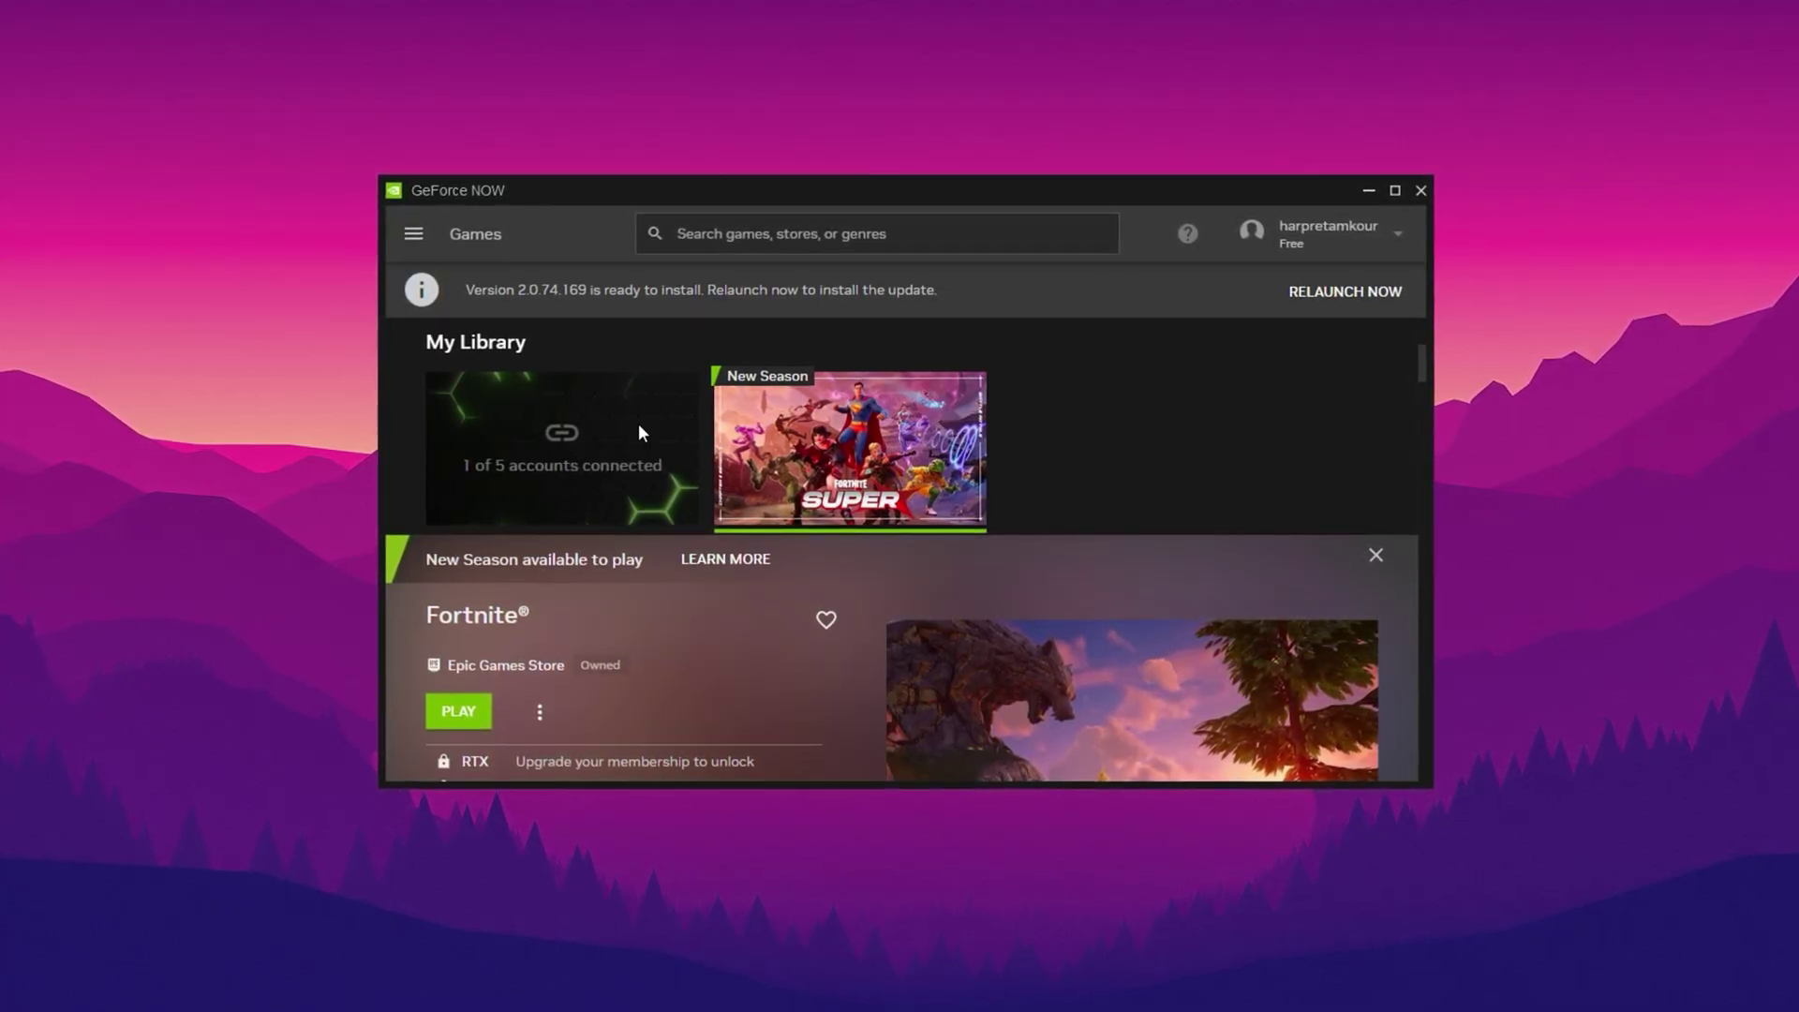
{"action": "left_click", "coordinate": [415, 238]}
{"action": "left_click", "coordinate": [482, 384]}
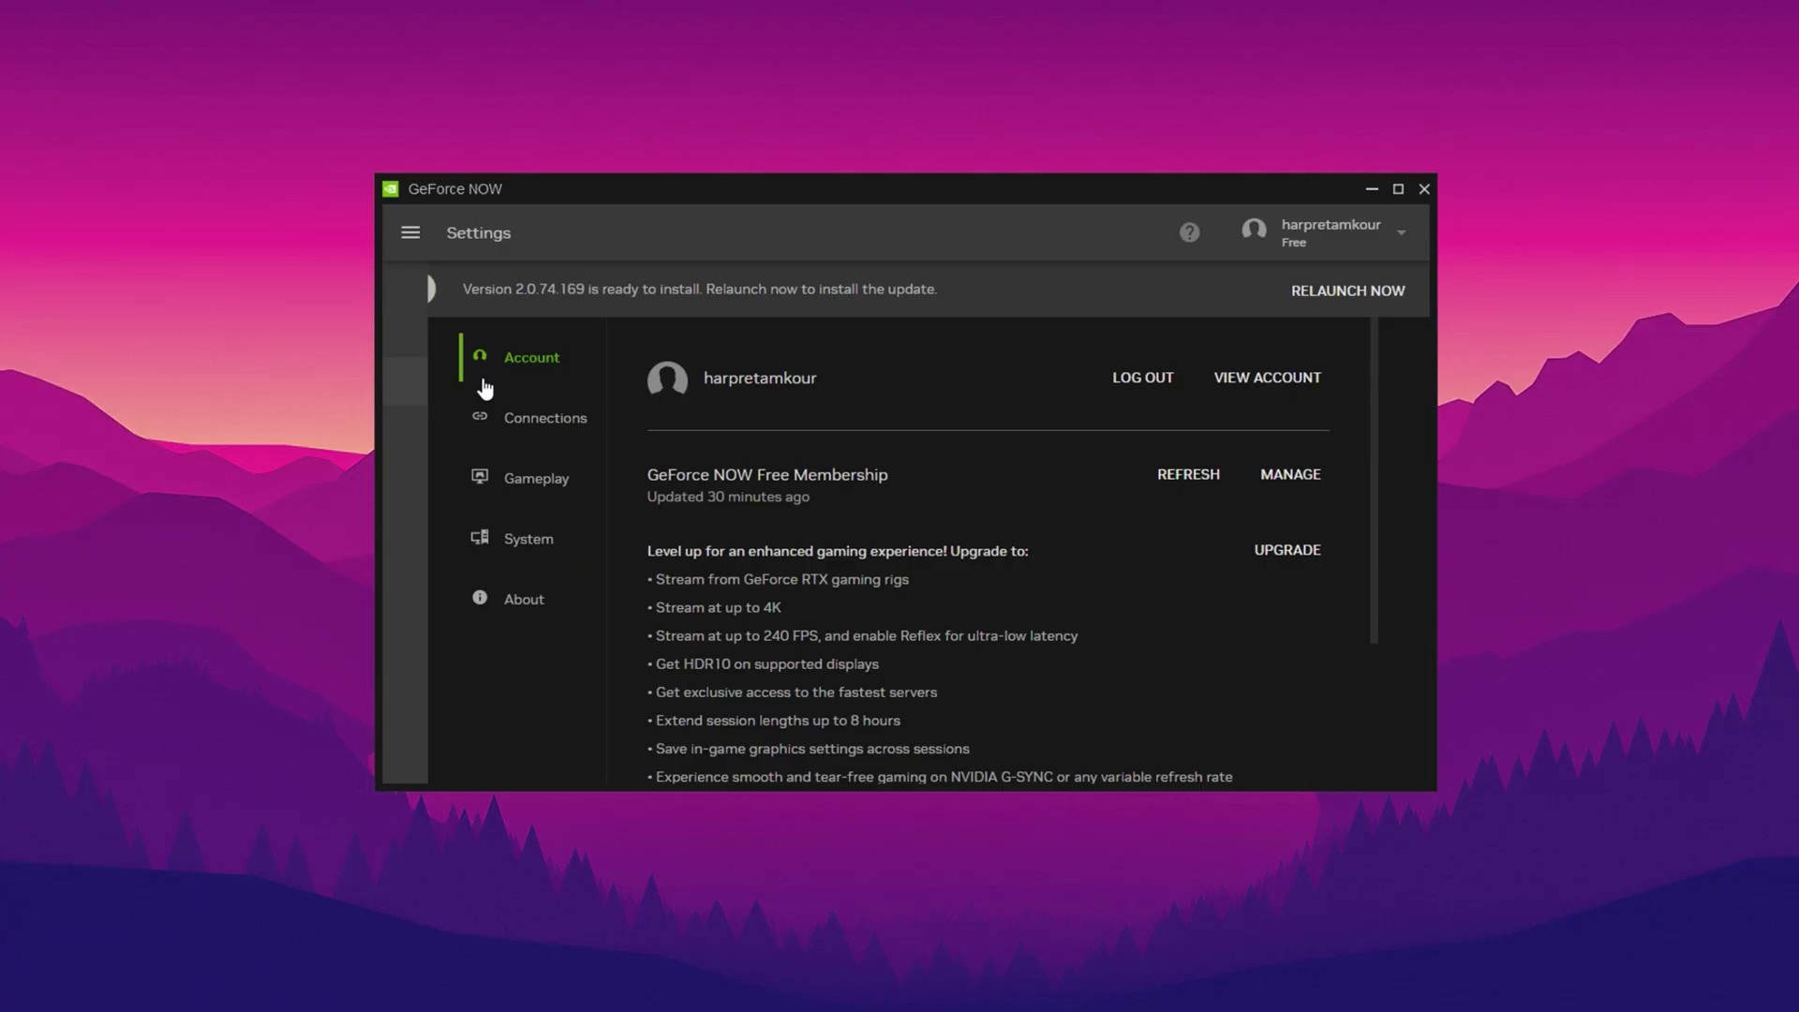
{"action": "left_click", "coordinate": [506, 536]}
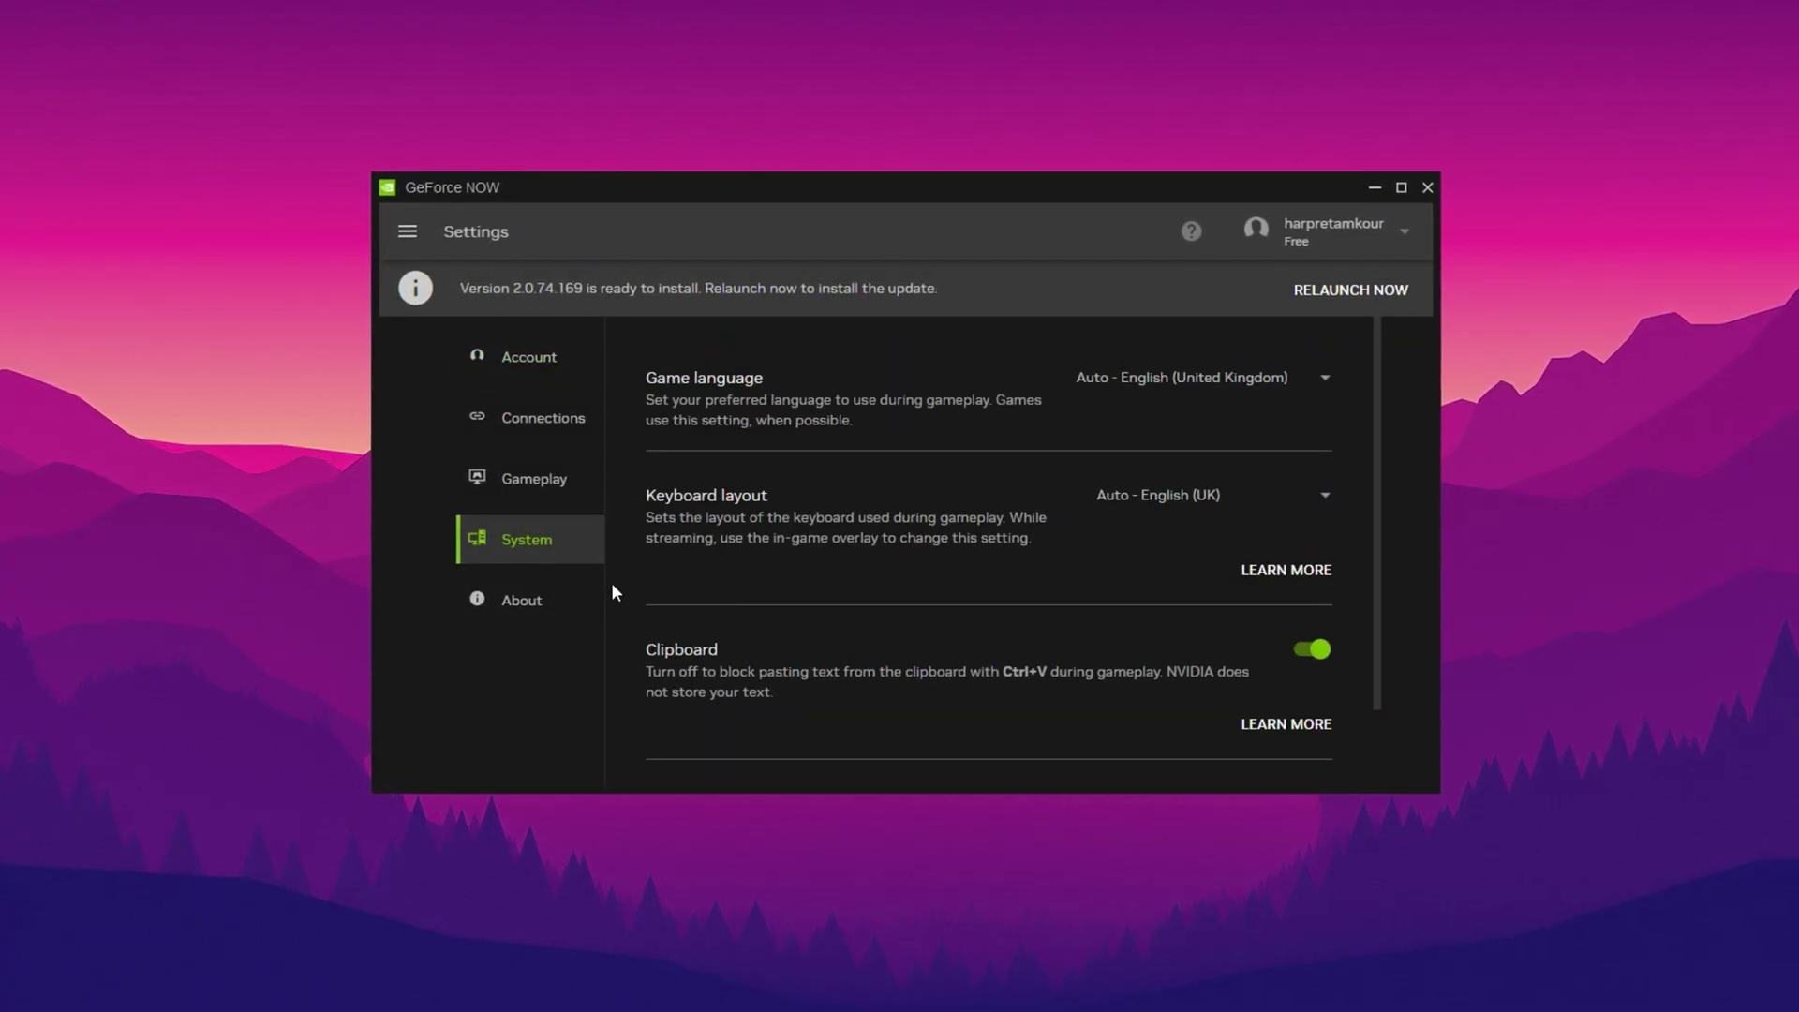
{"action": "scroll", "coordinate": [920, 716], "scroll_direction": "down", "scroll_amount": 1}
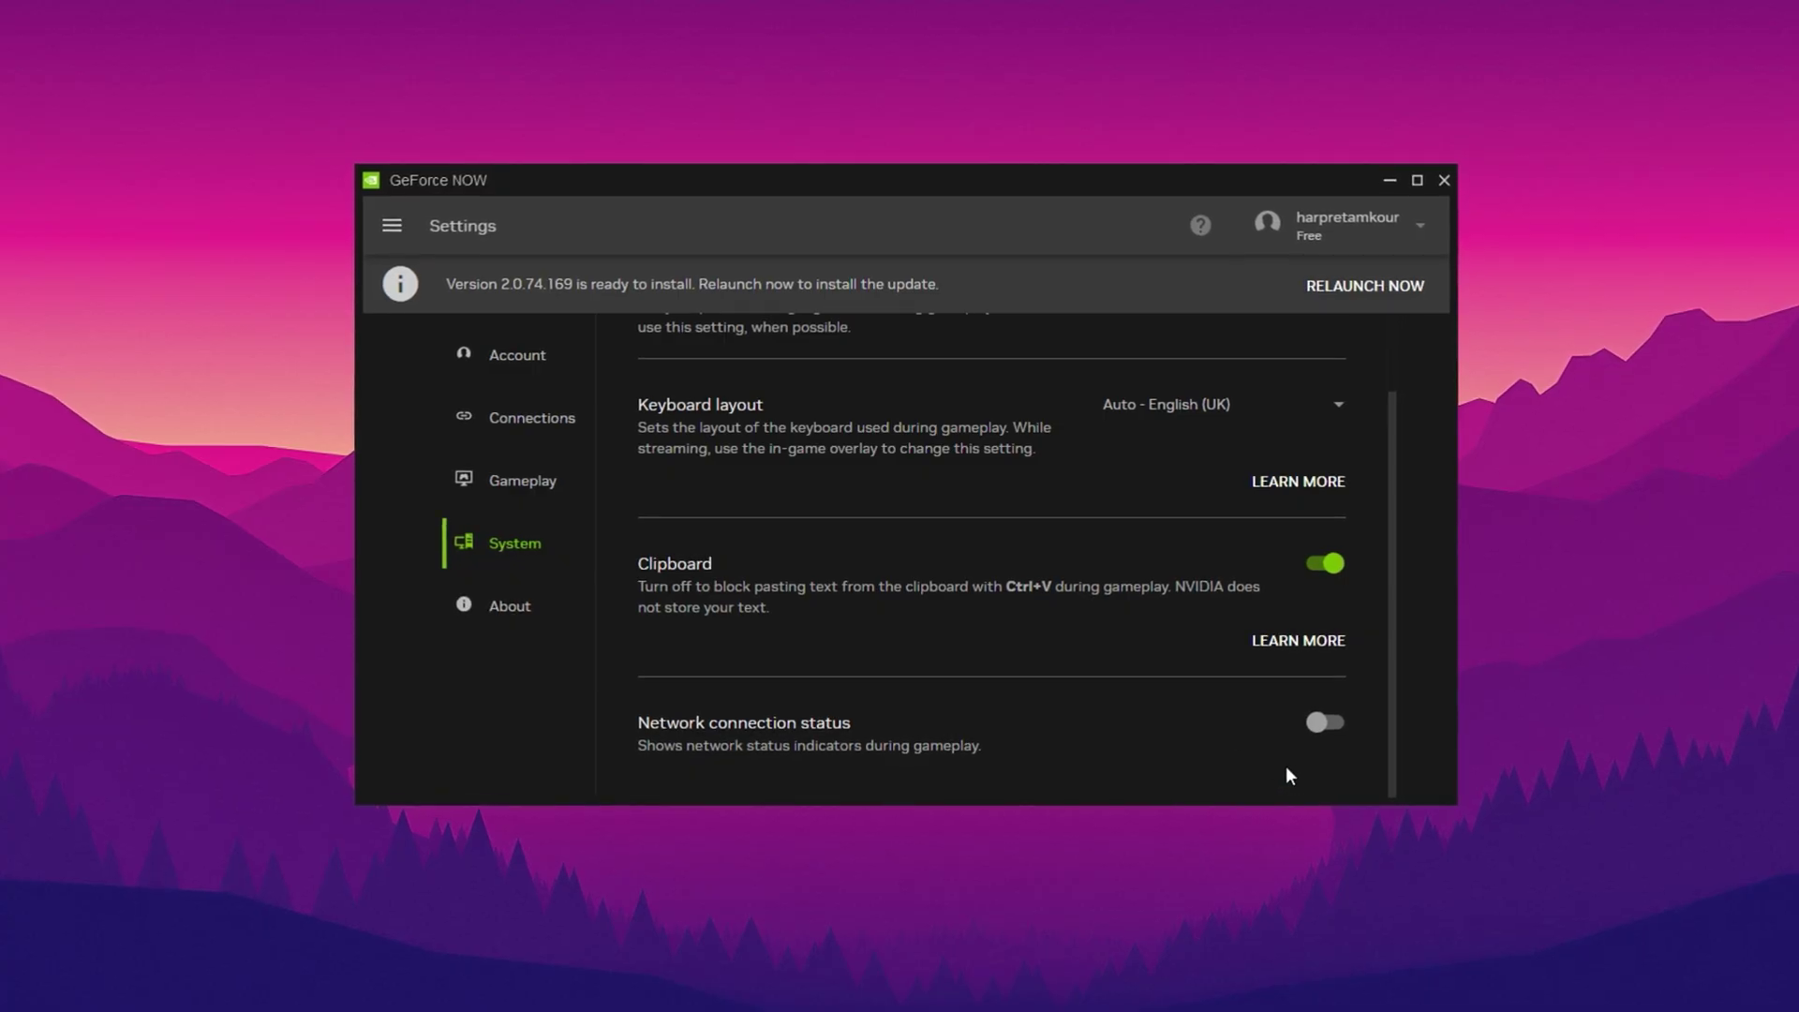
{"action": "left_click", "coordinate": [534, 418]}
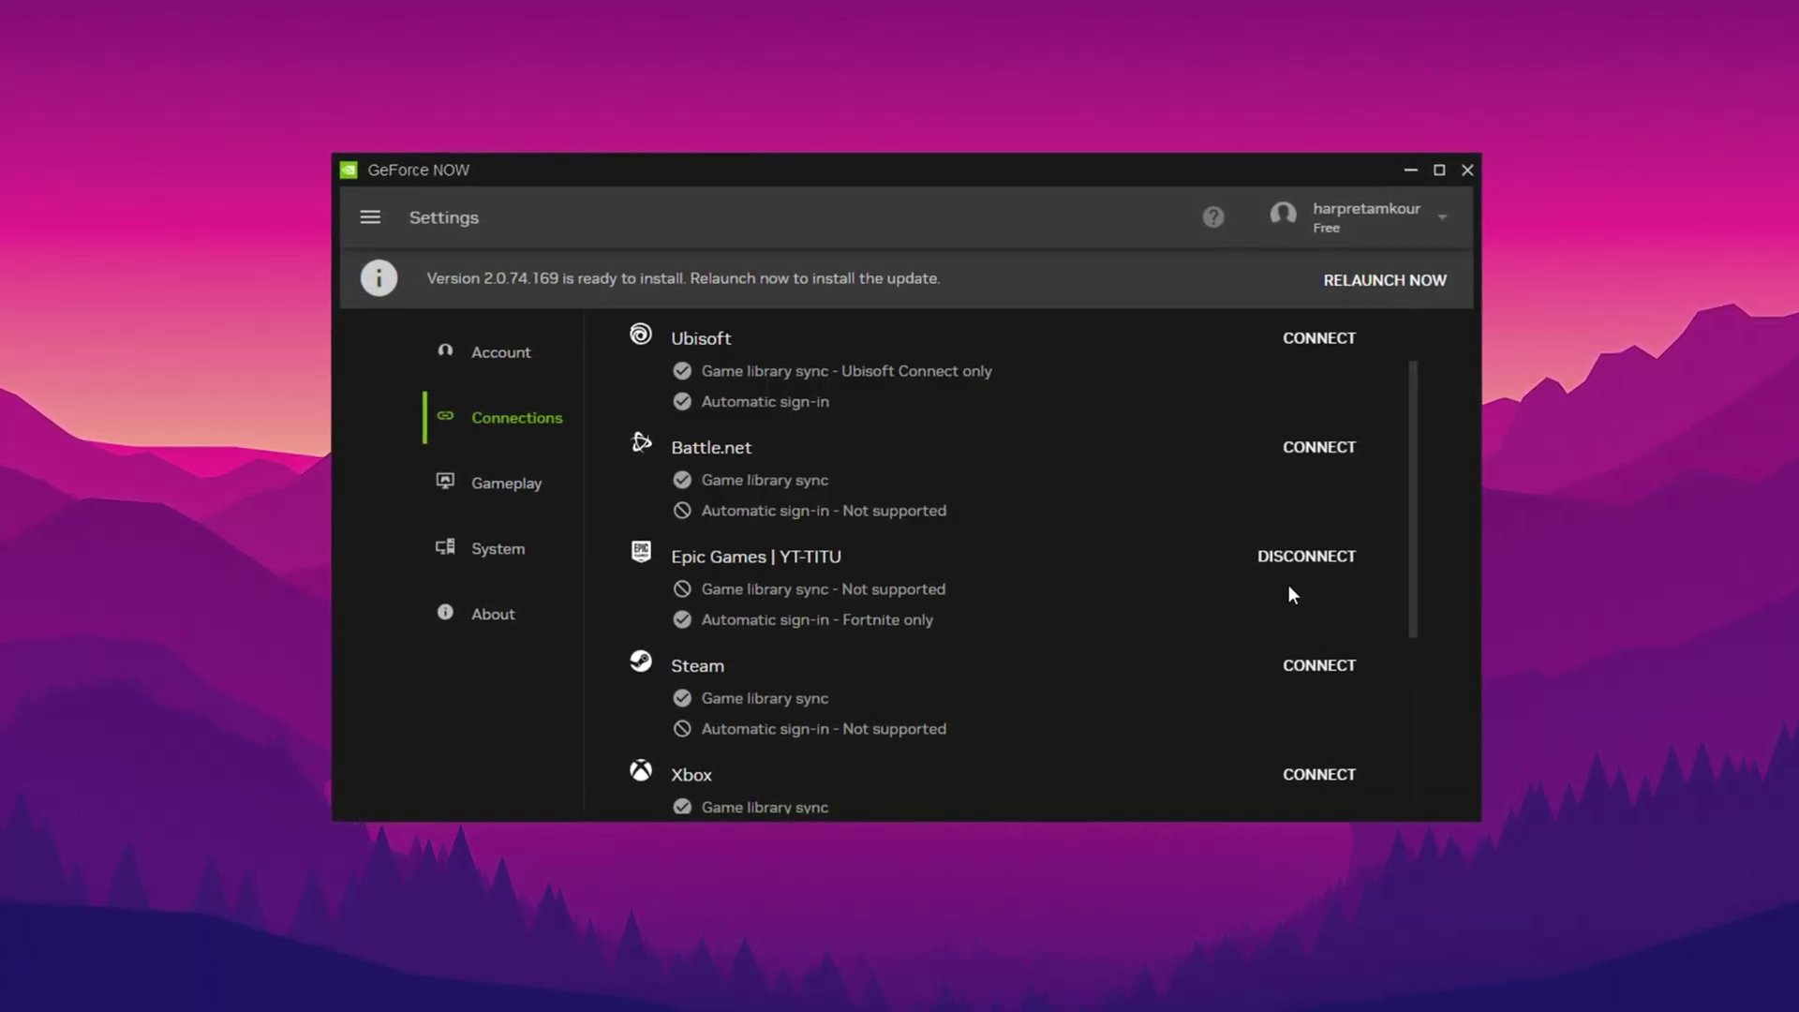
Open the Gameplay settings and examine the available server locations, leaving the choice on Auto
{"action": "left_click", "coordinate": [518, 482]}
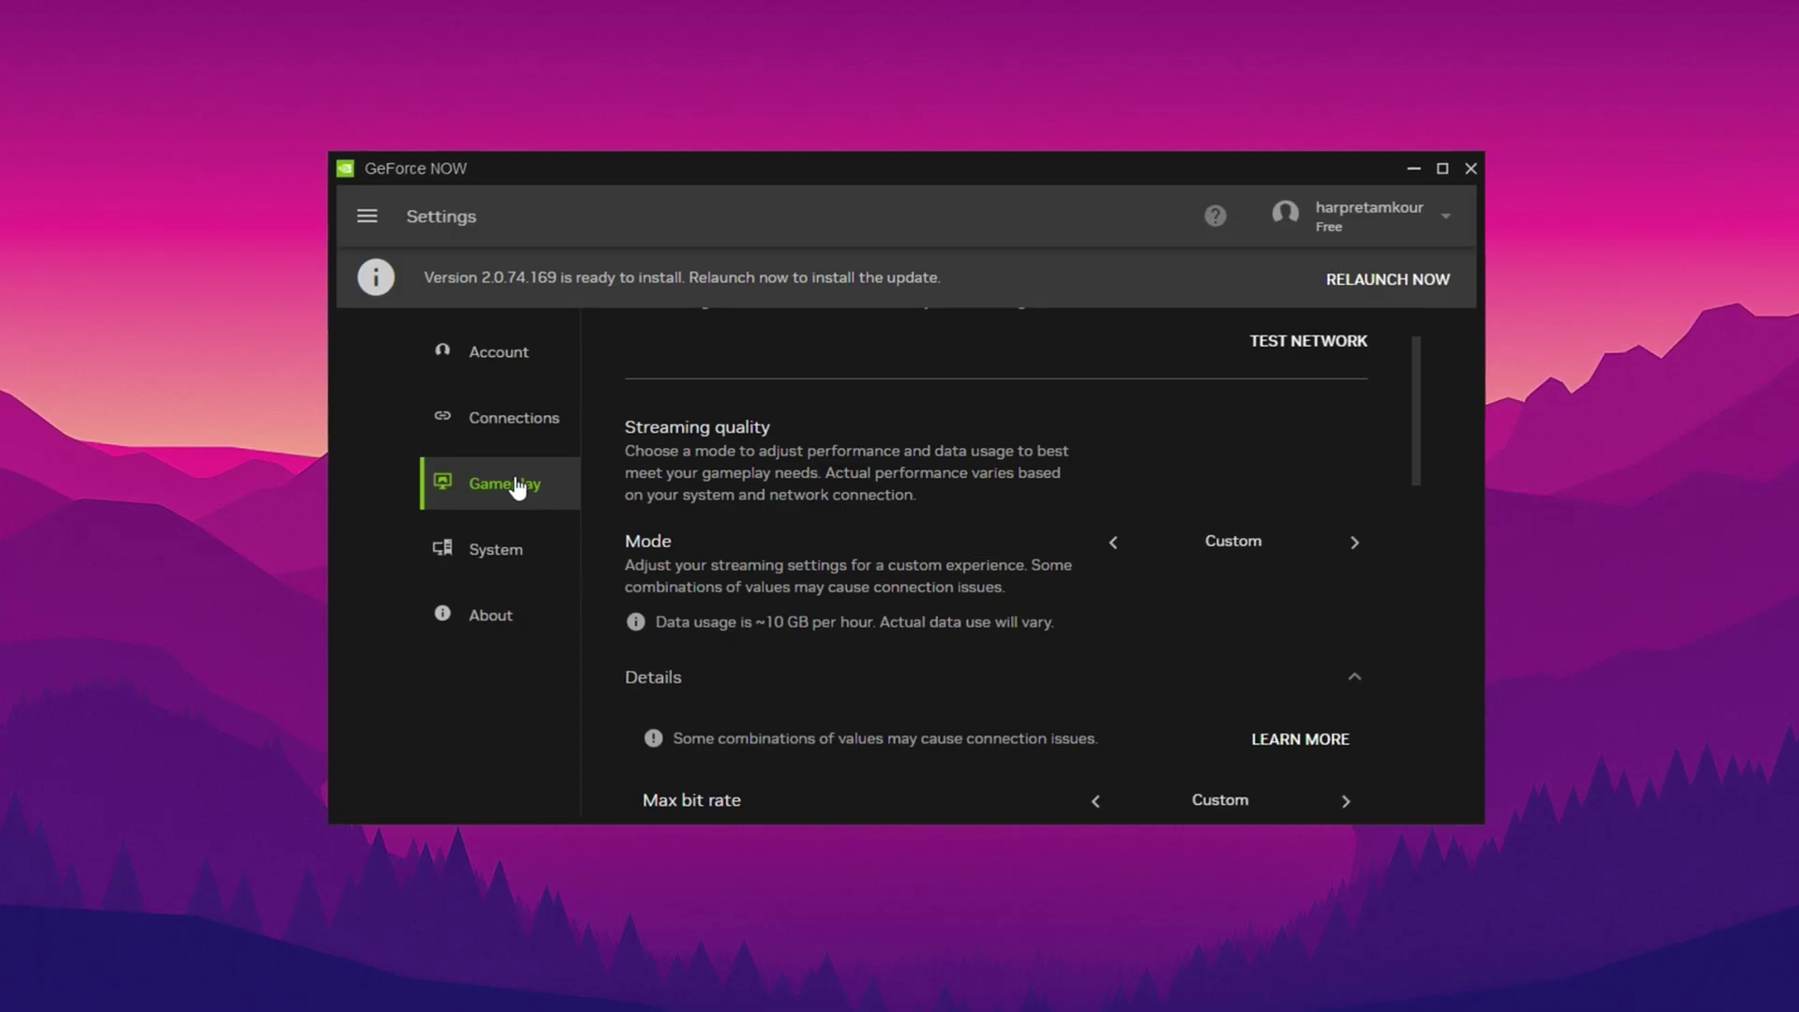
{"action": "scroll", "coordinate": [759, 529], "scroll_direction": "up", "scroll_amount": 1}
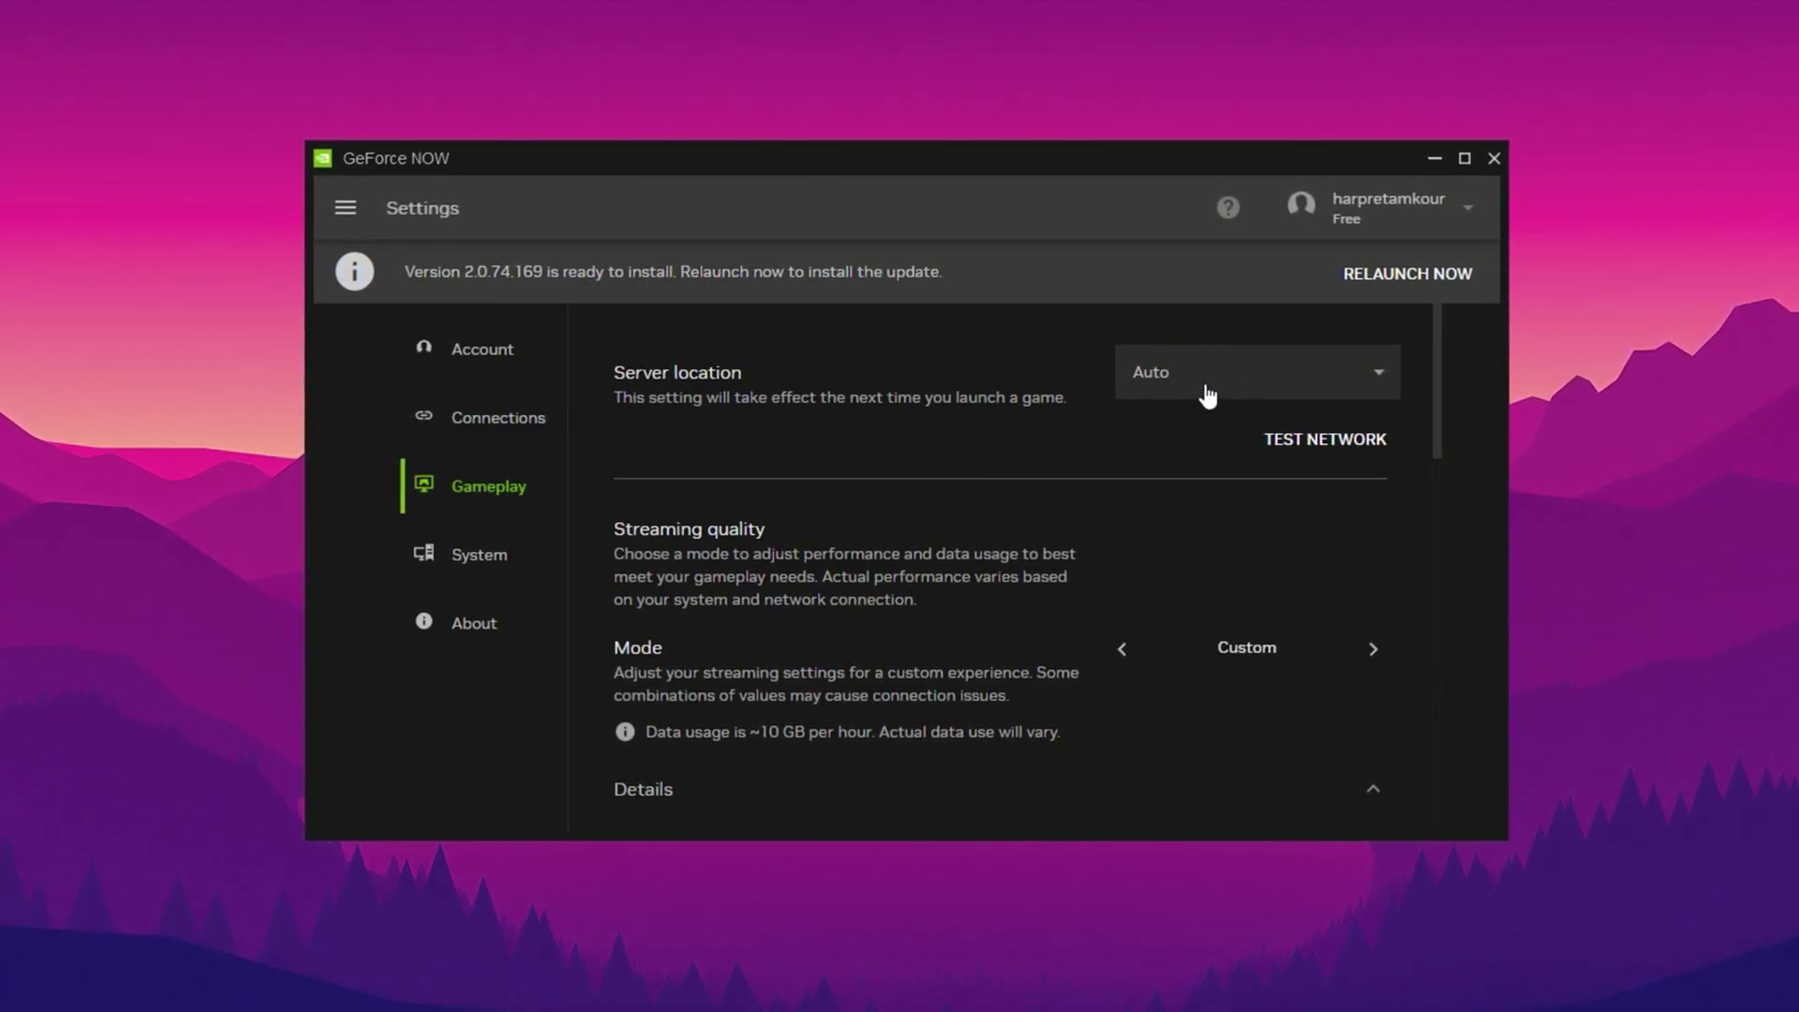
{"action": "left_click", "coordinate": [1207, 386]}
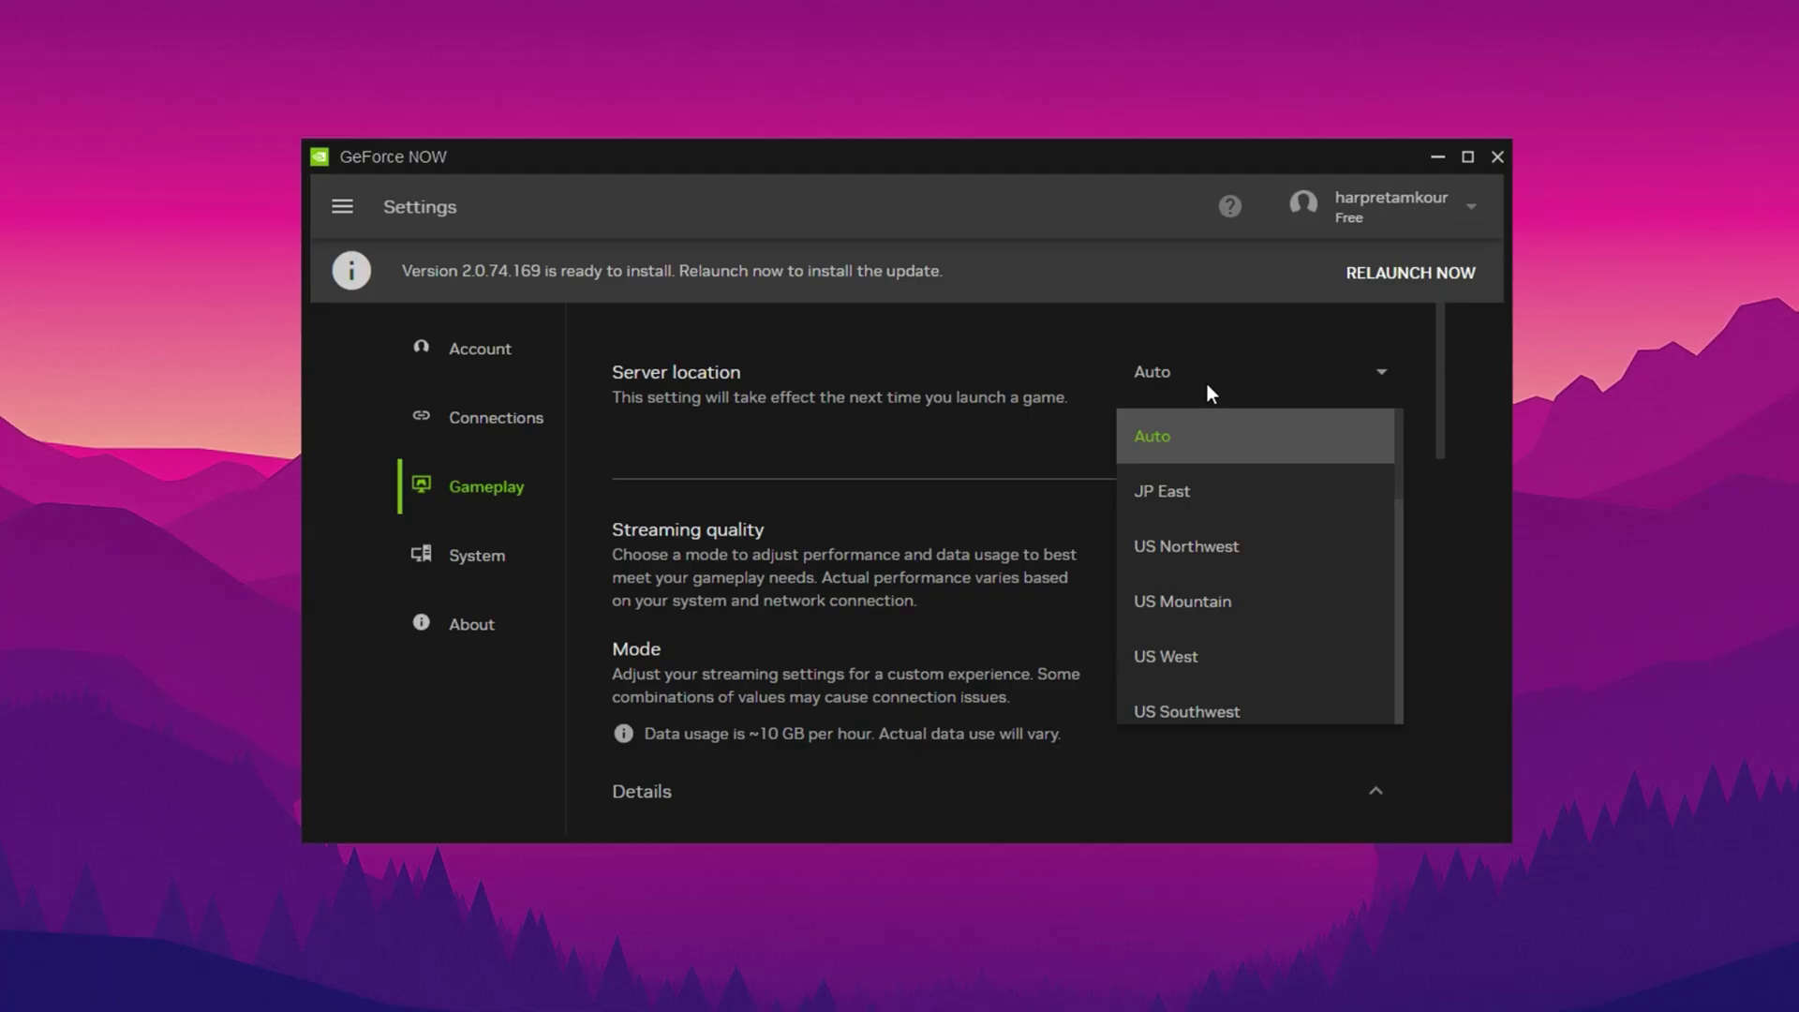
{"action": "left_click", "coordinate": [1207, 382]}
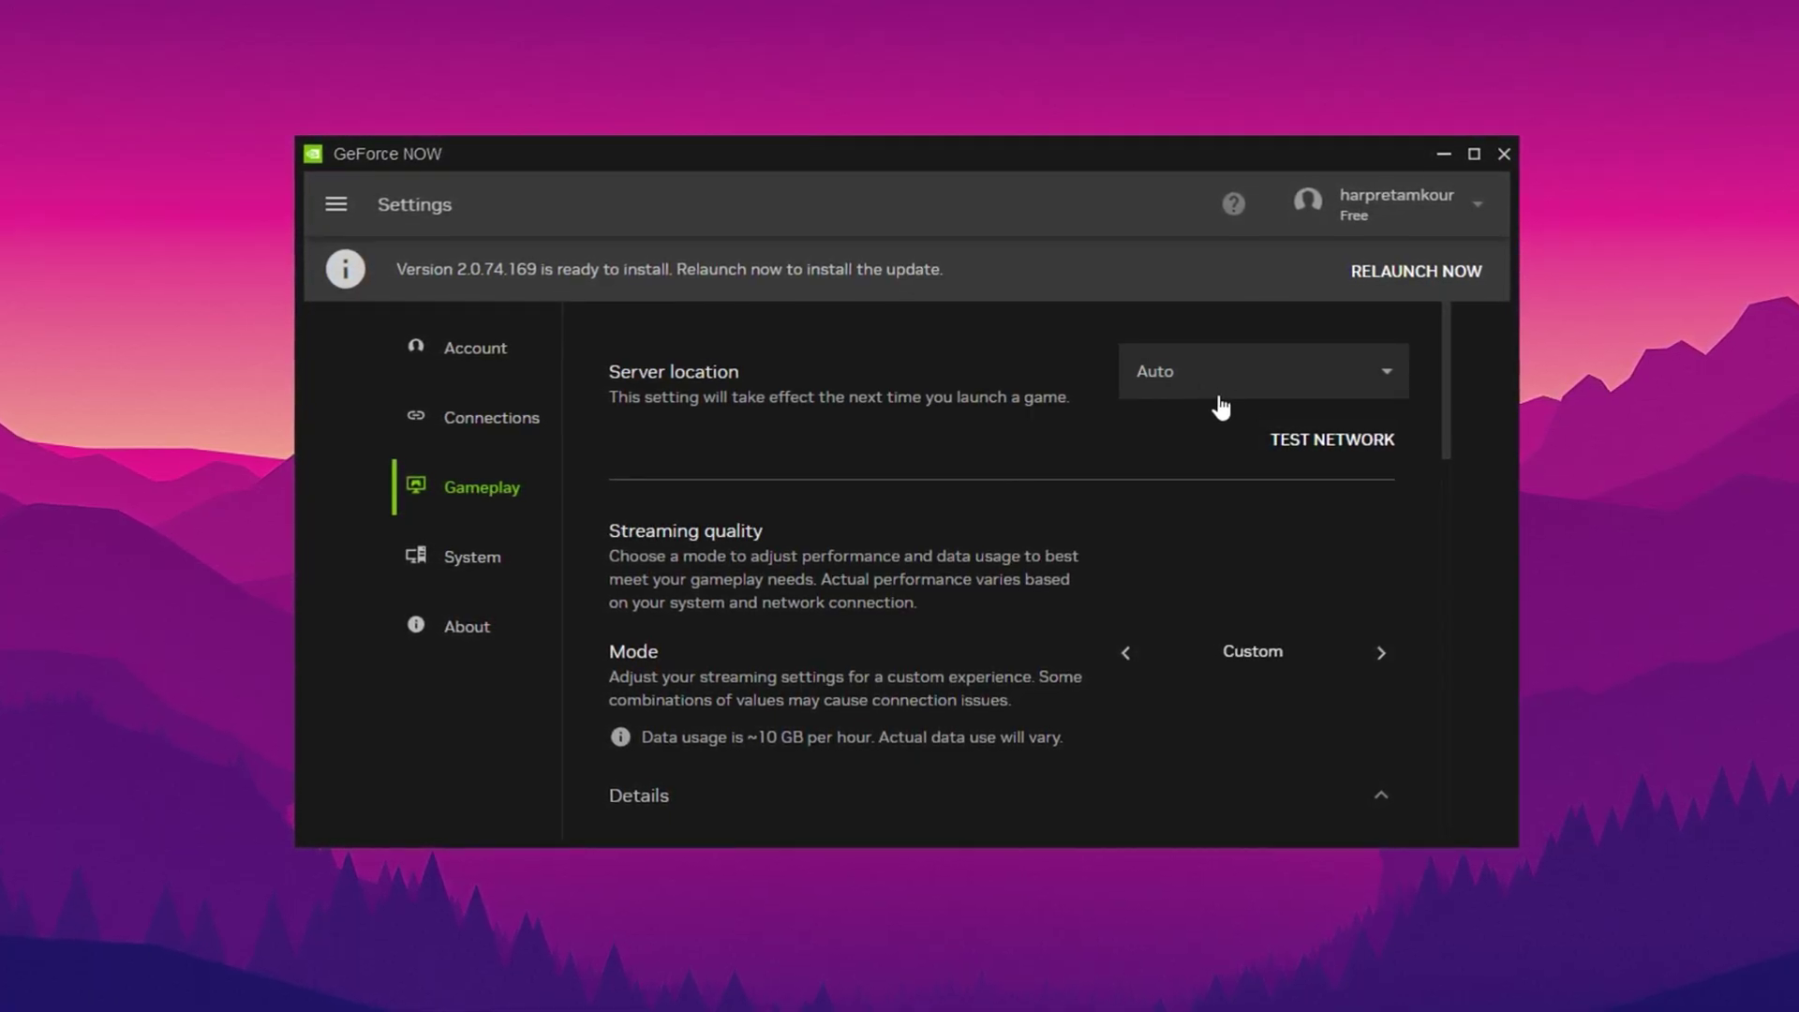
Try the 1280 x 720 (16:9) streaming resolution and set it back to 1920 x 1080 (16:9)
{"action": "scroll", "coordinate": [1218, 506], "scroll_direction": "down", "scroll_amount": 2}
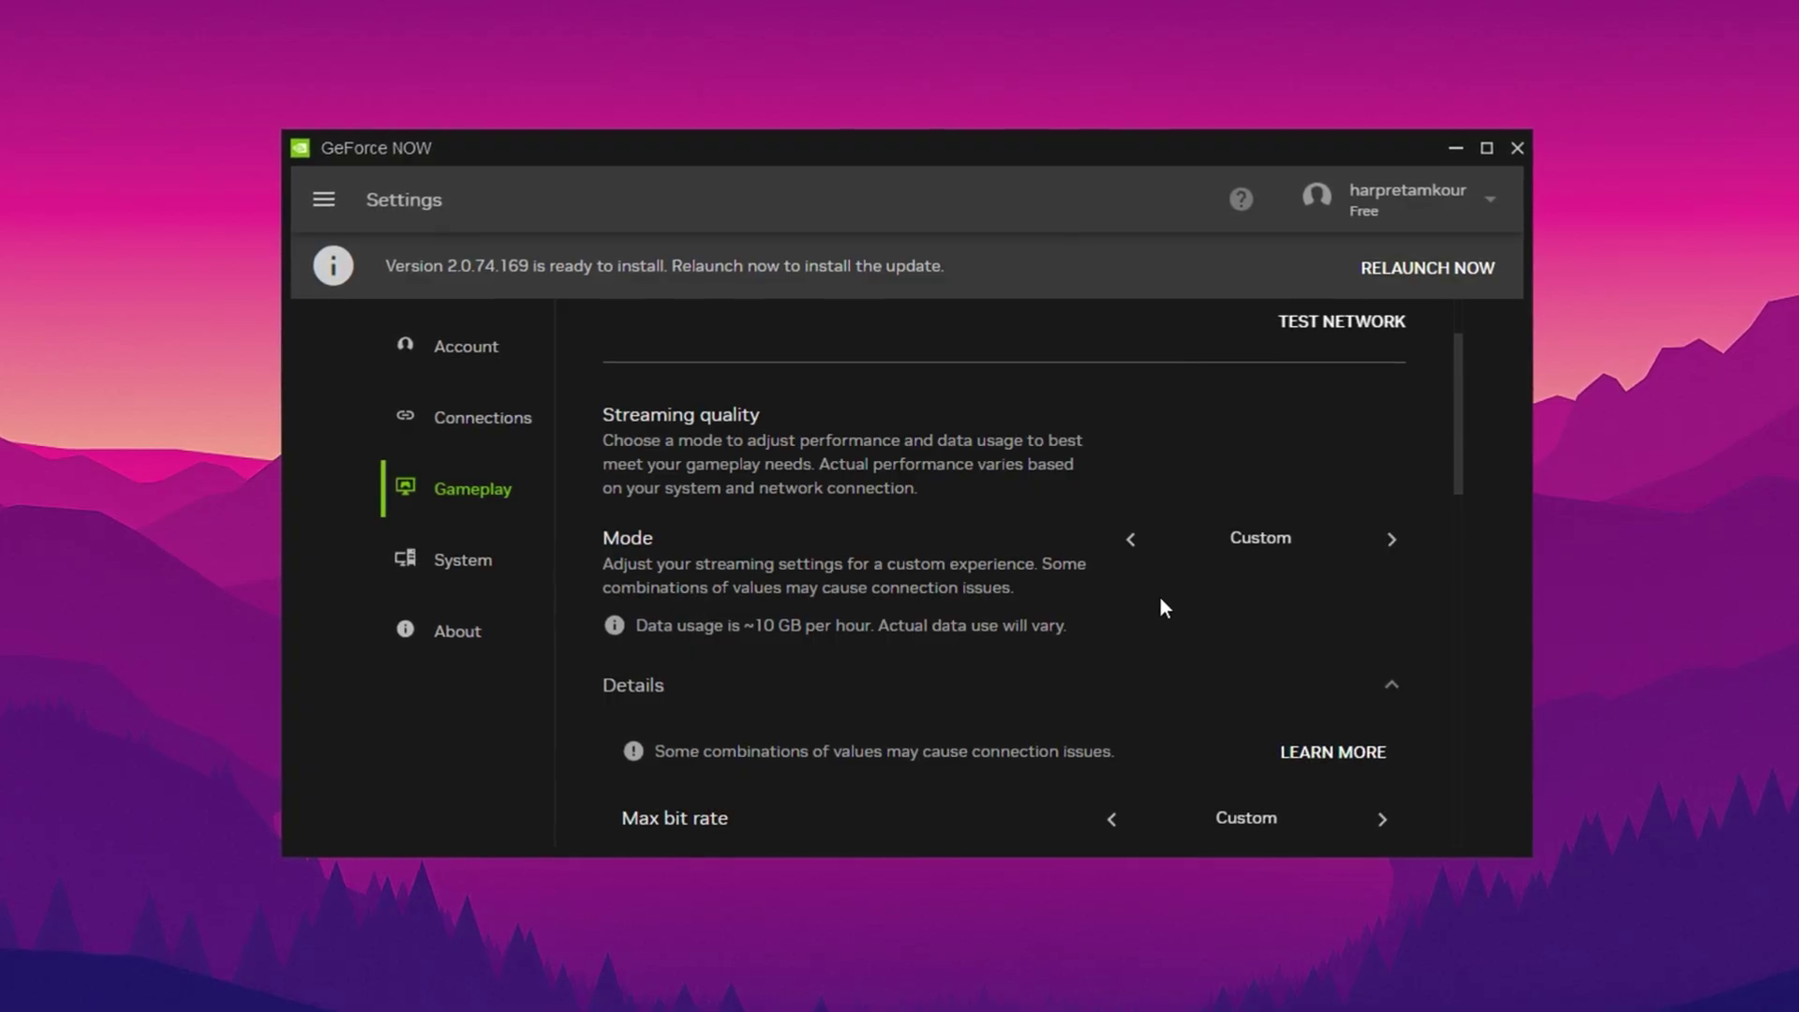
{"action": "scroll", "coordinate": [1161, 608], "scroll_direction": "down", "scroll_amount": 3}
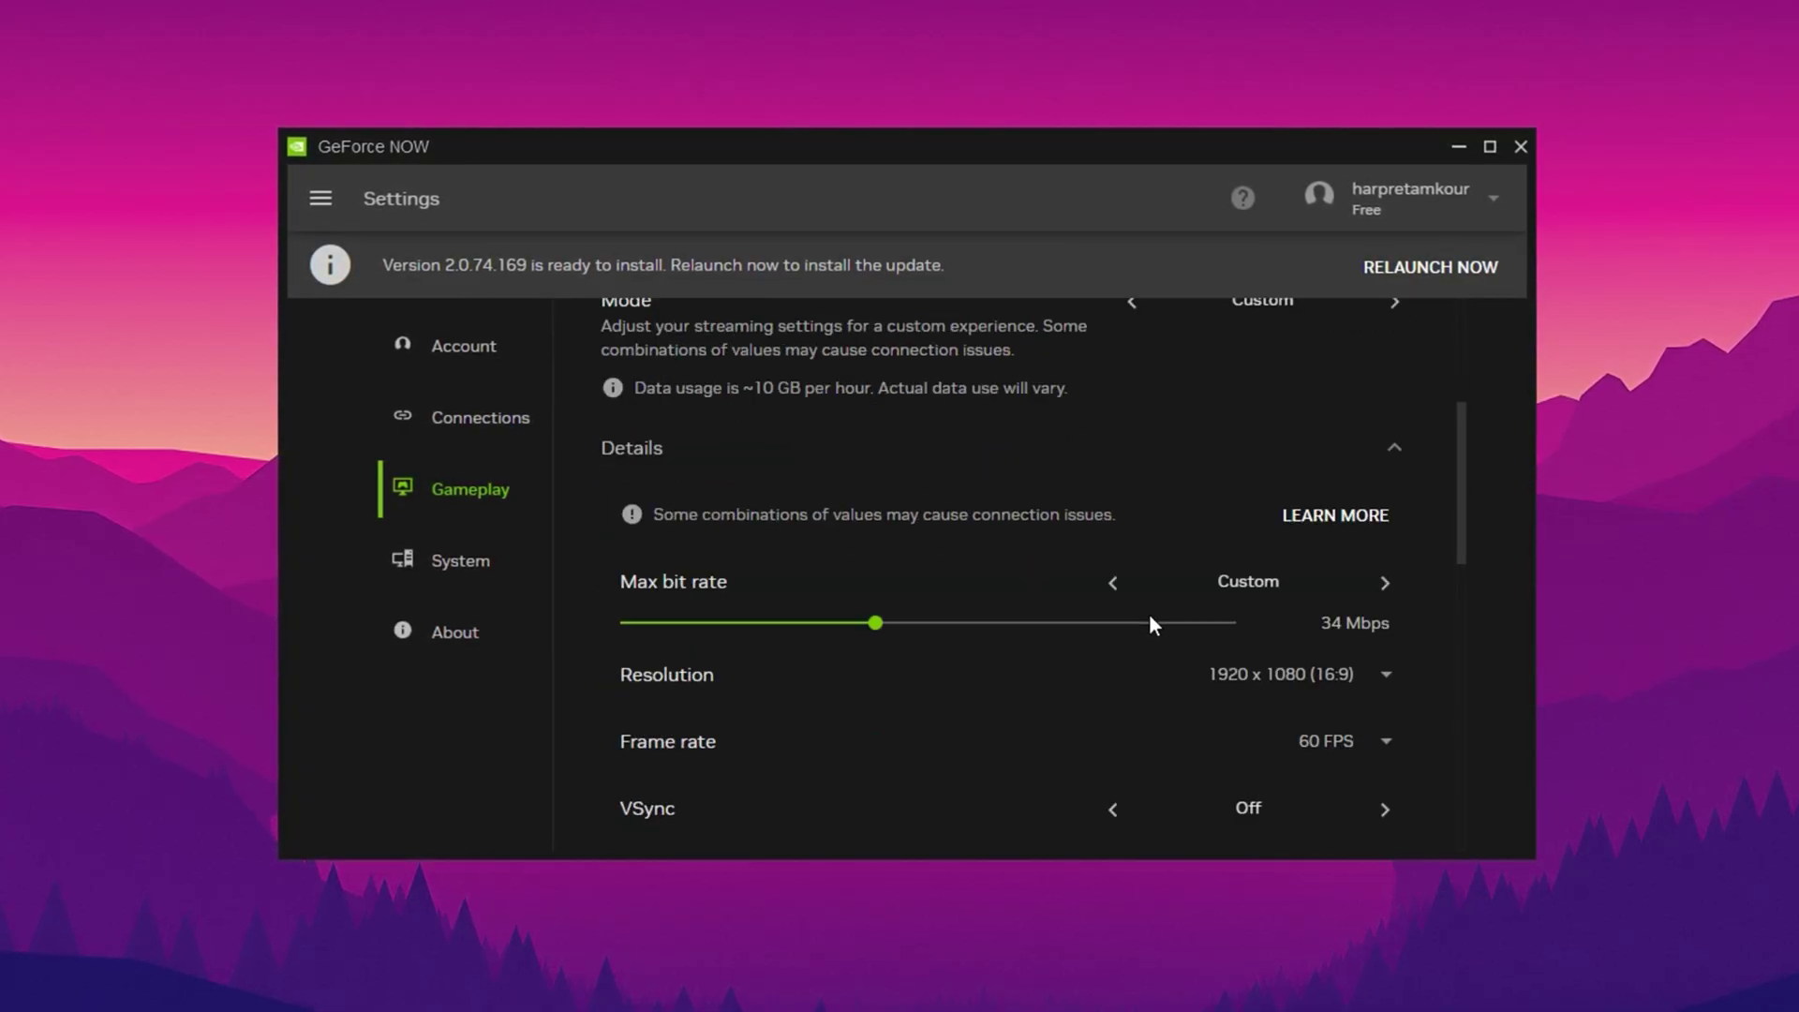
{"action": "left_click", "coordinate": [1309, 705]}
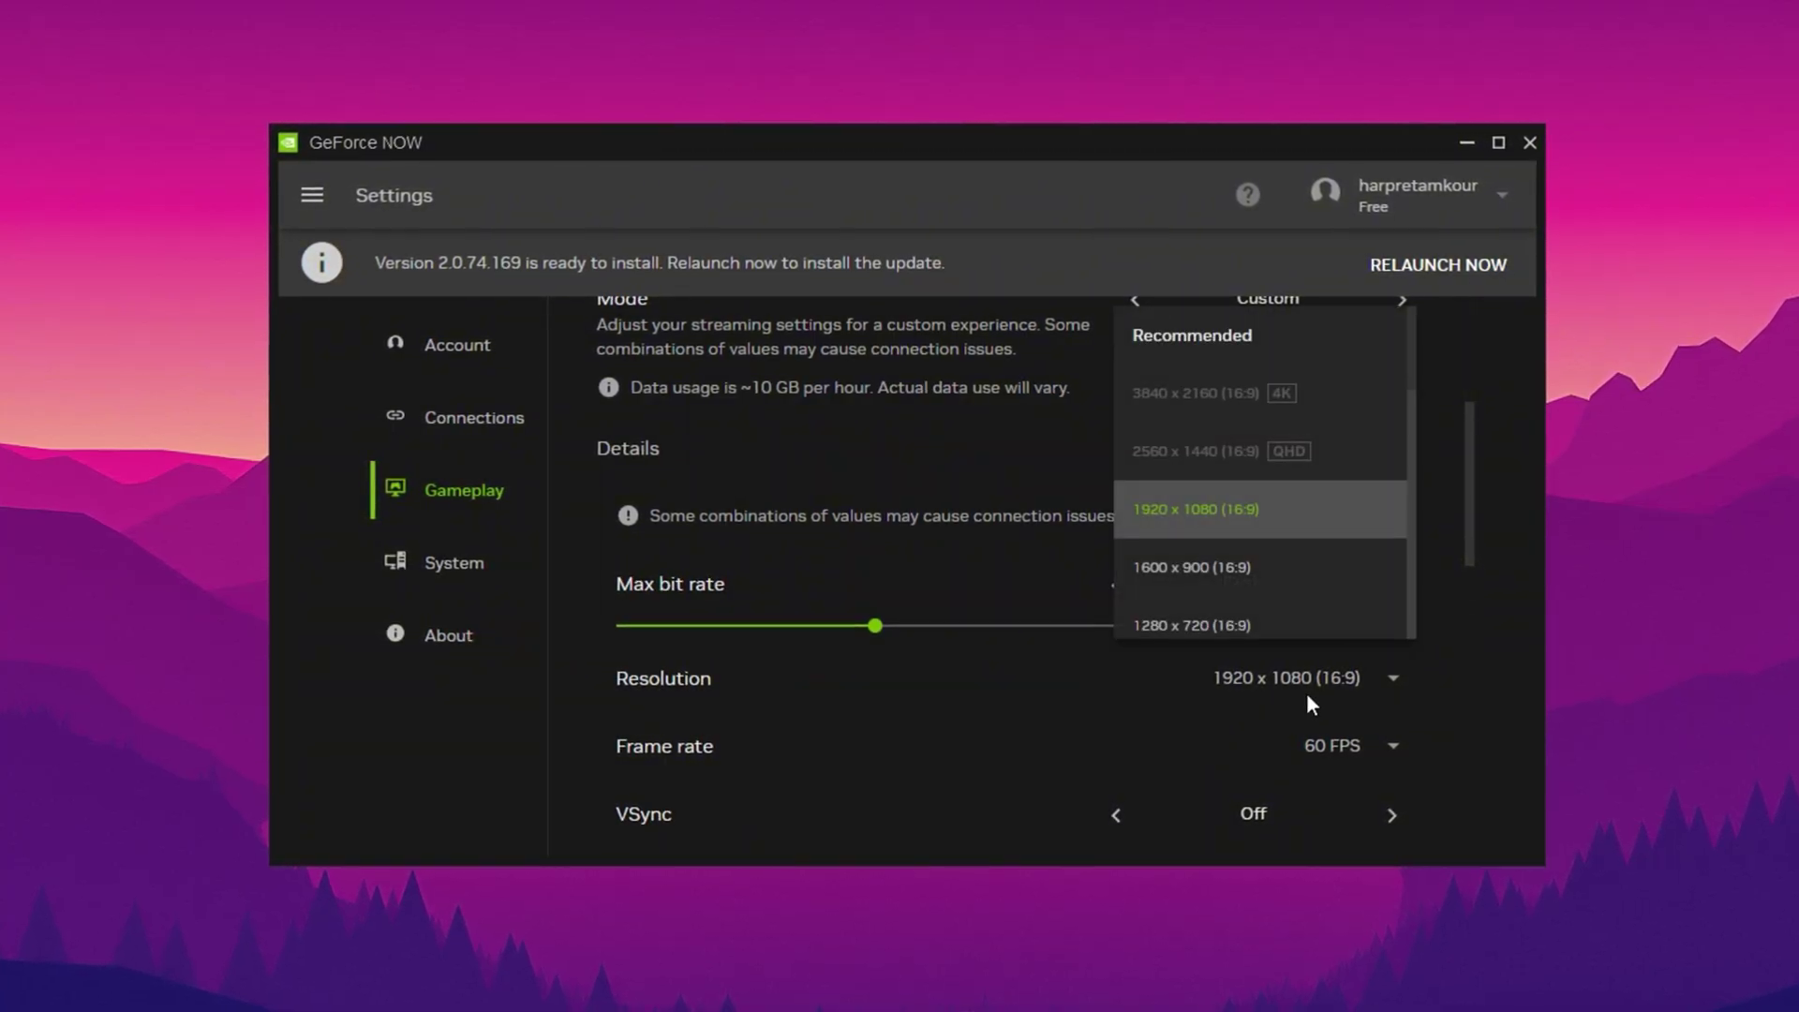
{"action": "left_click", "coordinate": [1252, 634]}
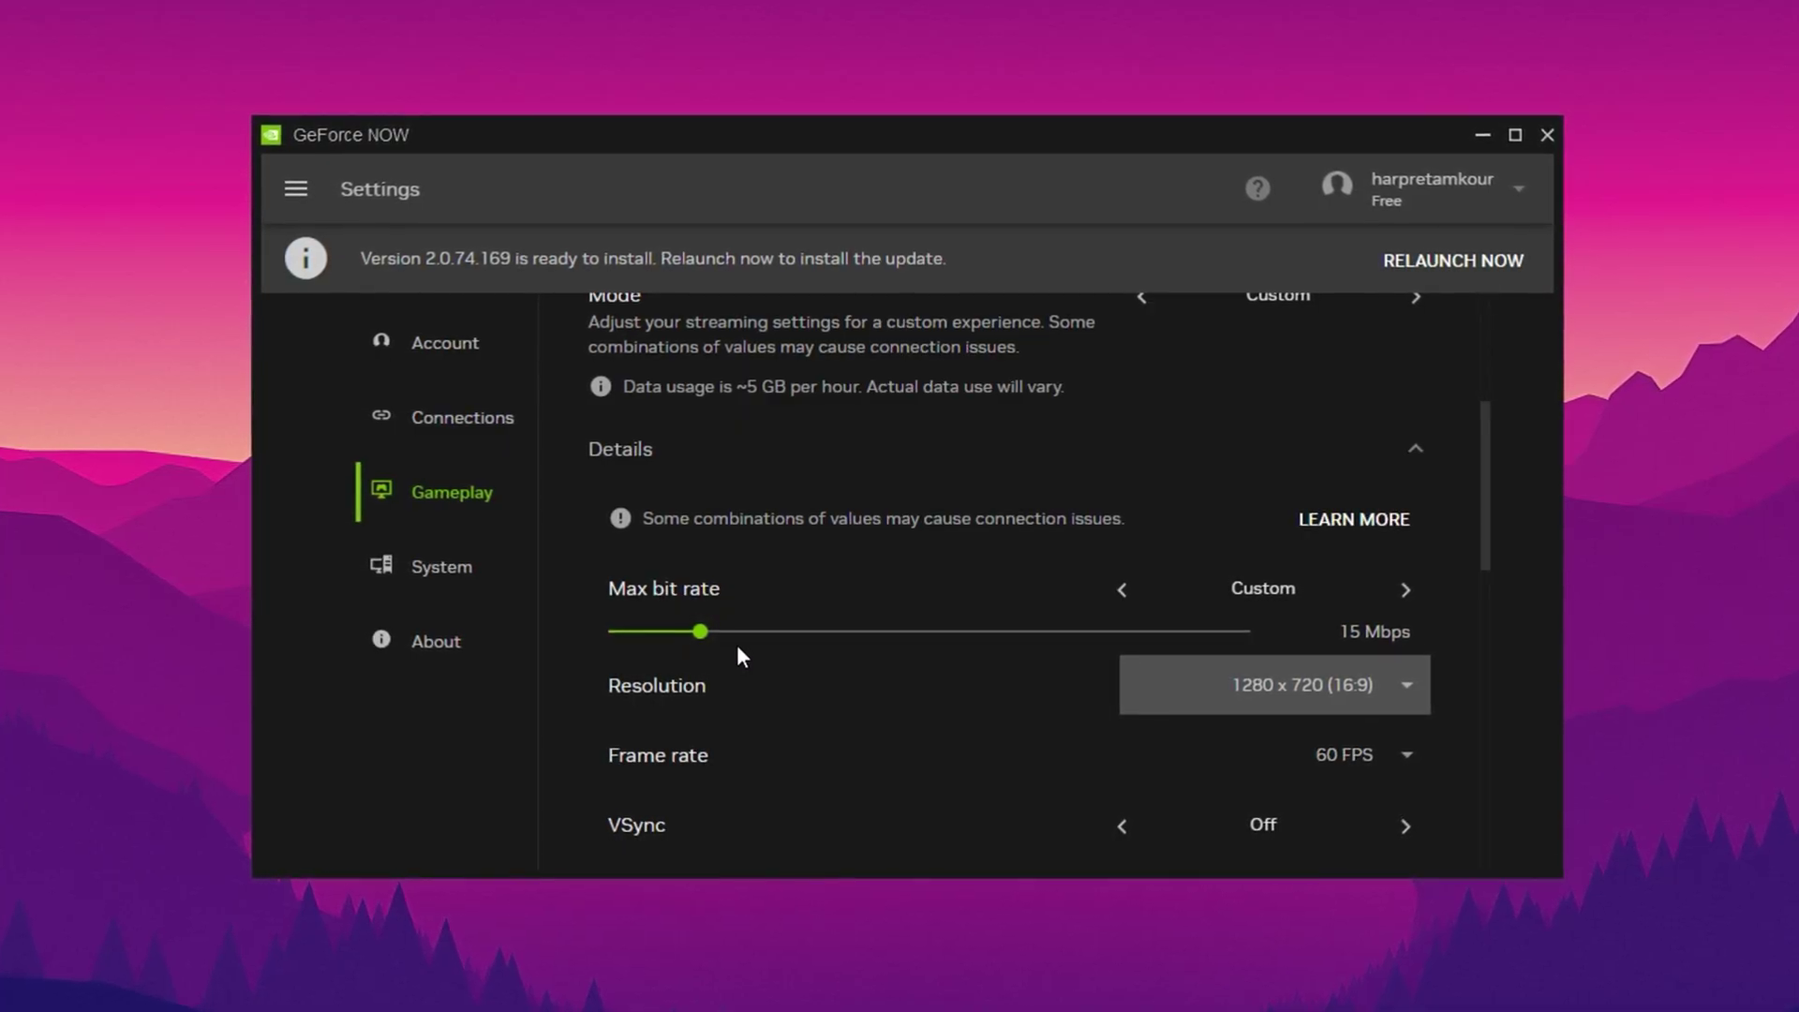
{"action": "left_click", "coordinate": [1248, 701]}
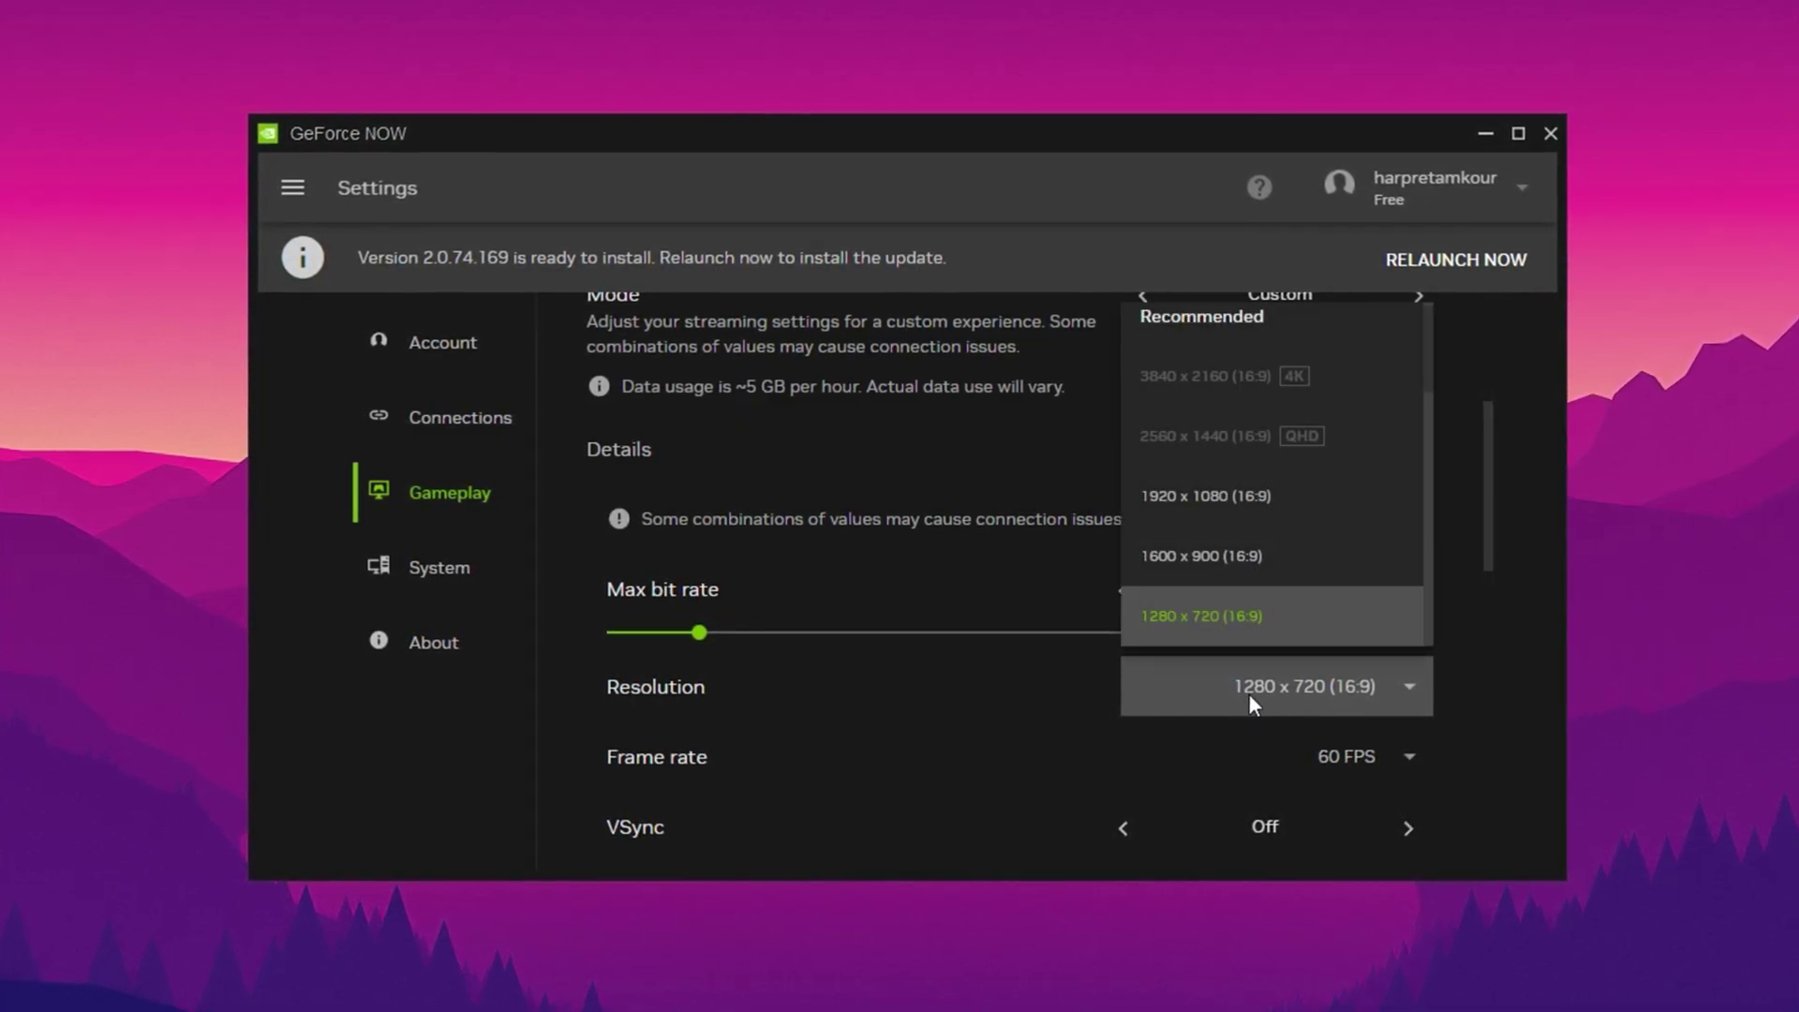
{"action": "left_click", "coordinate": [1230, 508]}
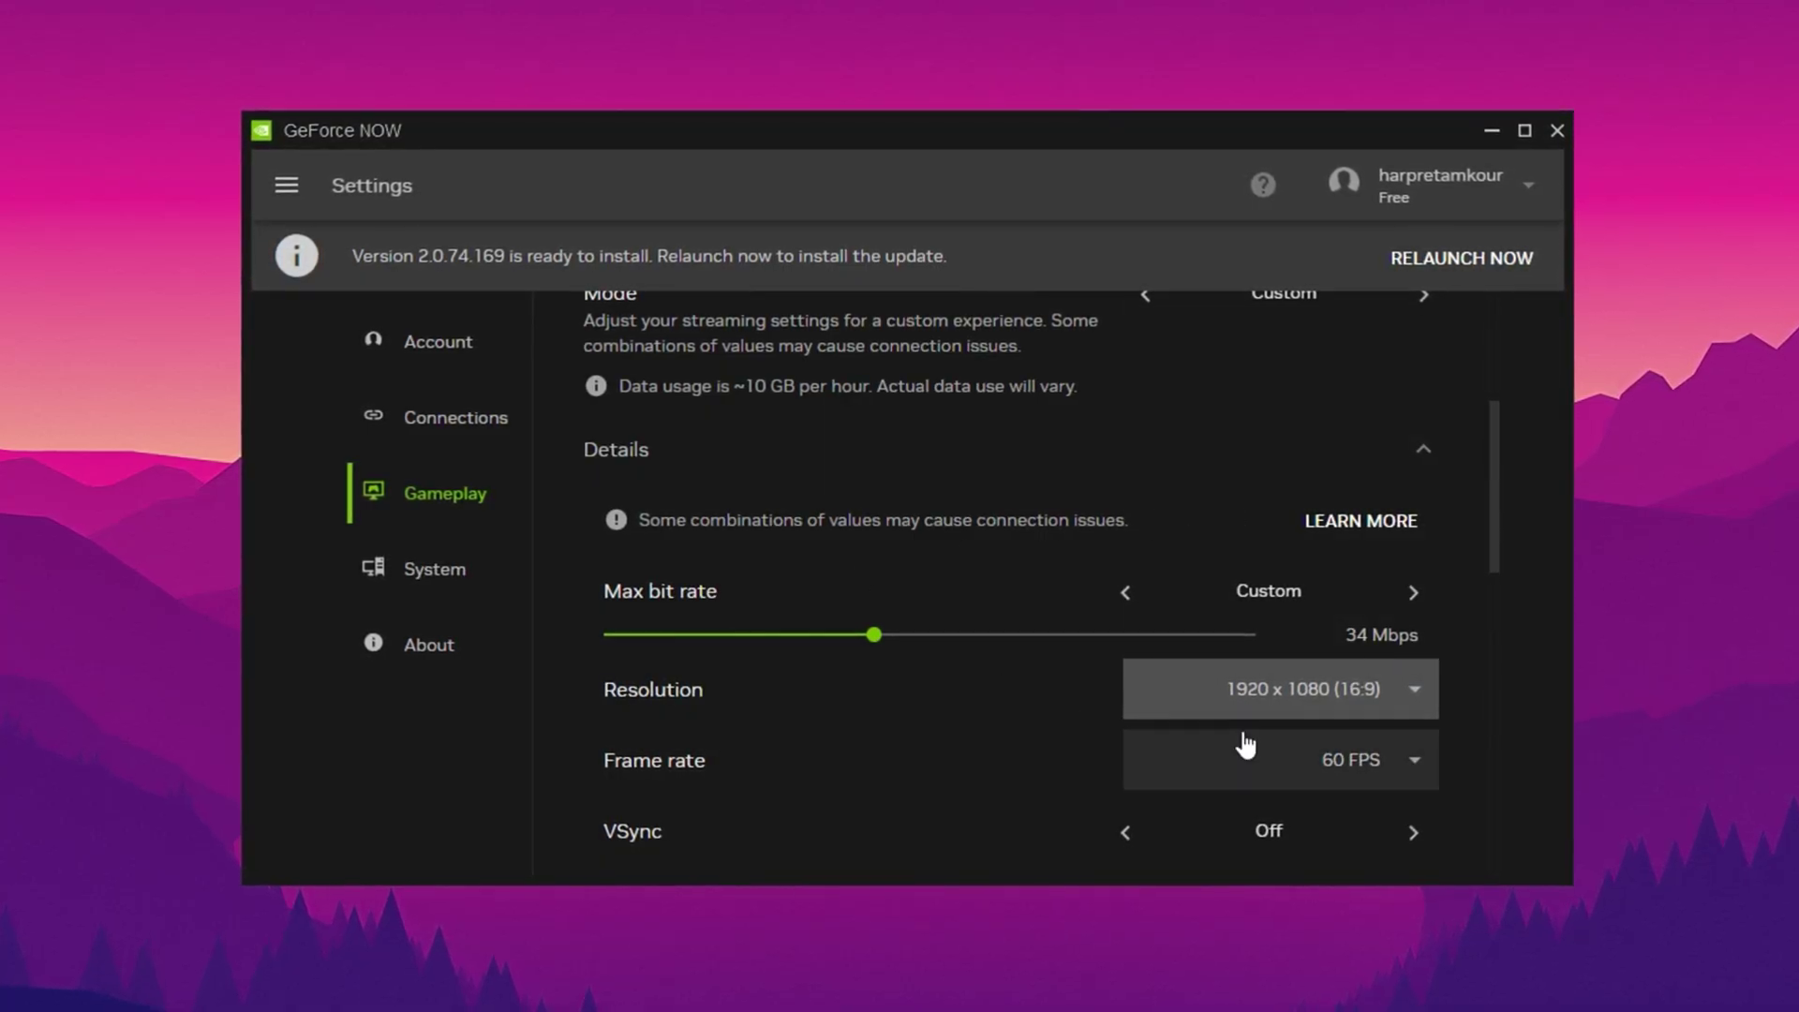
Select 60 FPS as the streaming frame rate
{"action": "left_click", "coordinate": [1328, 769]}
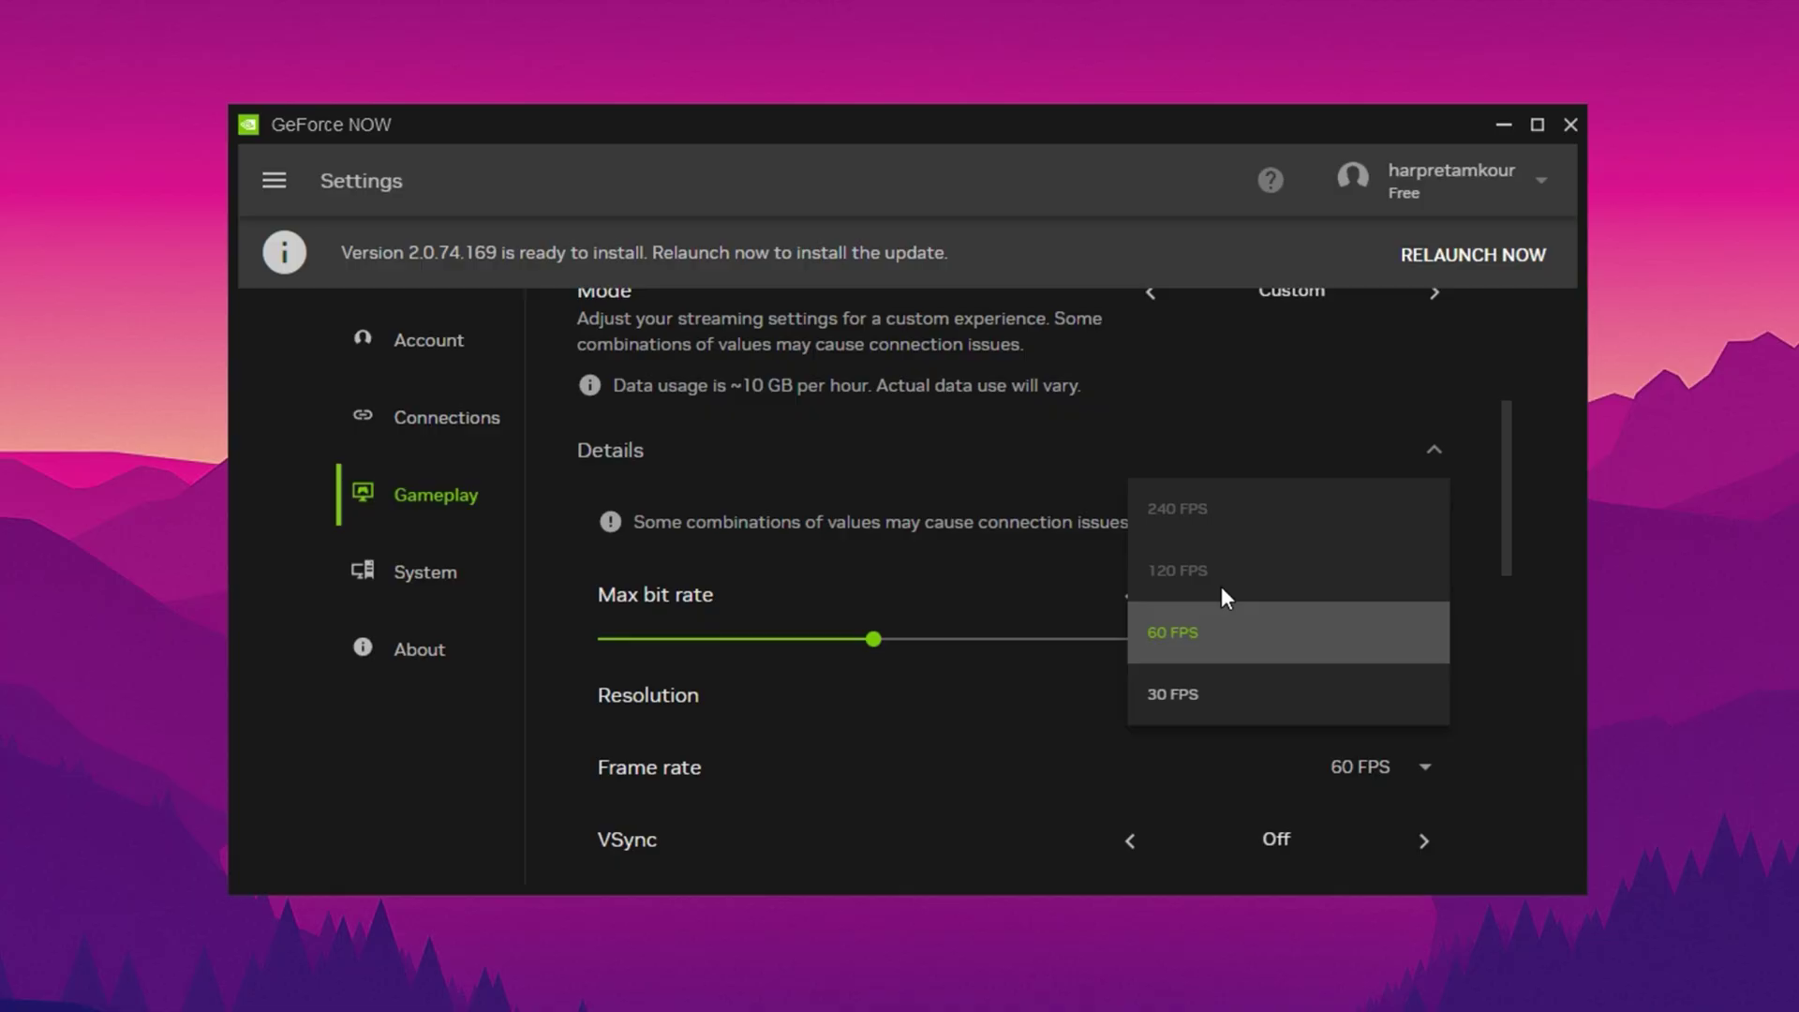
{"action": "left_click", "coordinate": [1155, 620]}
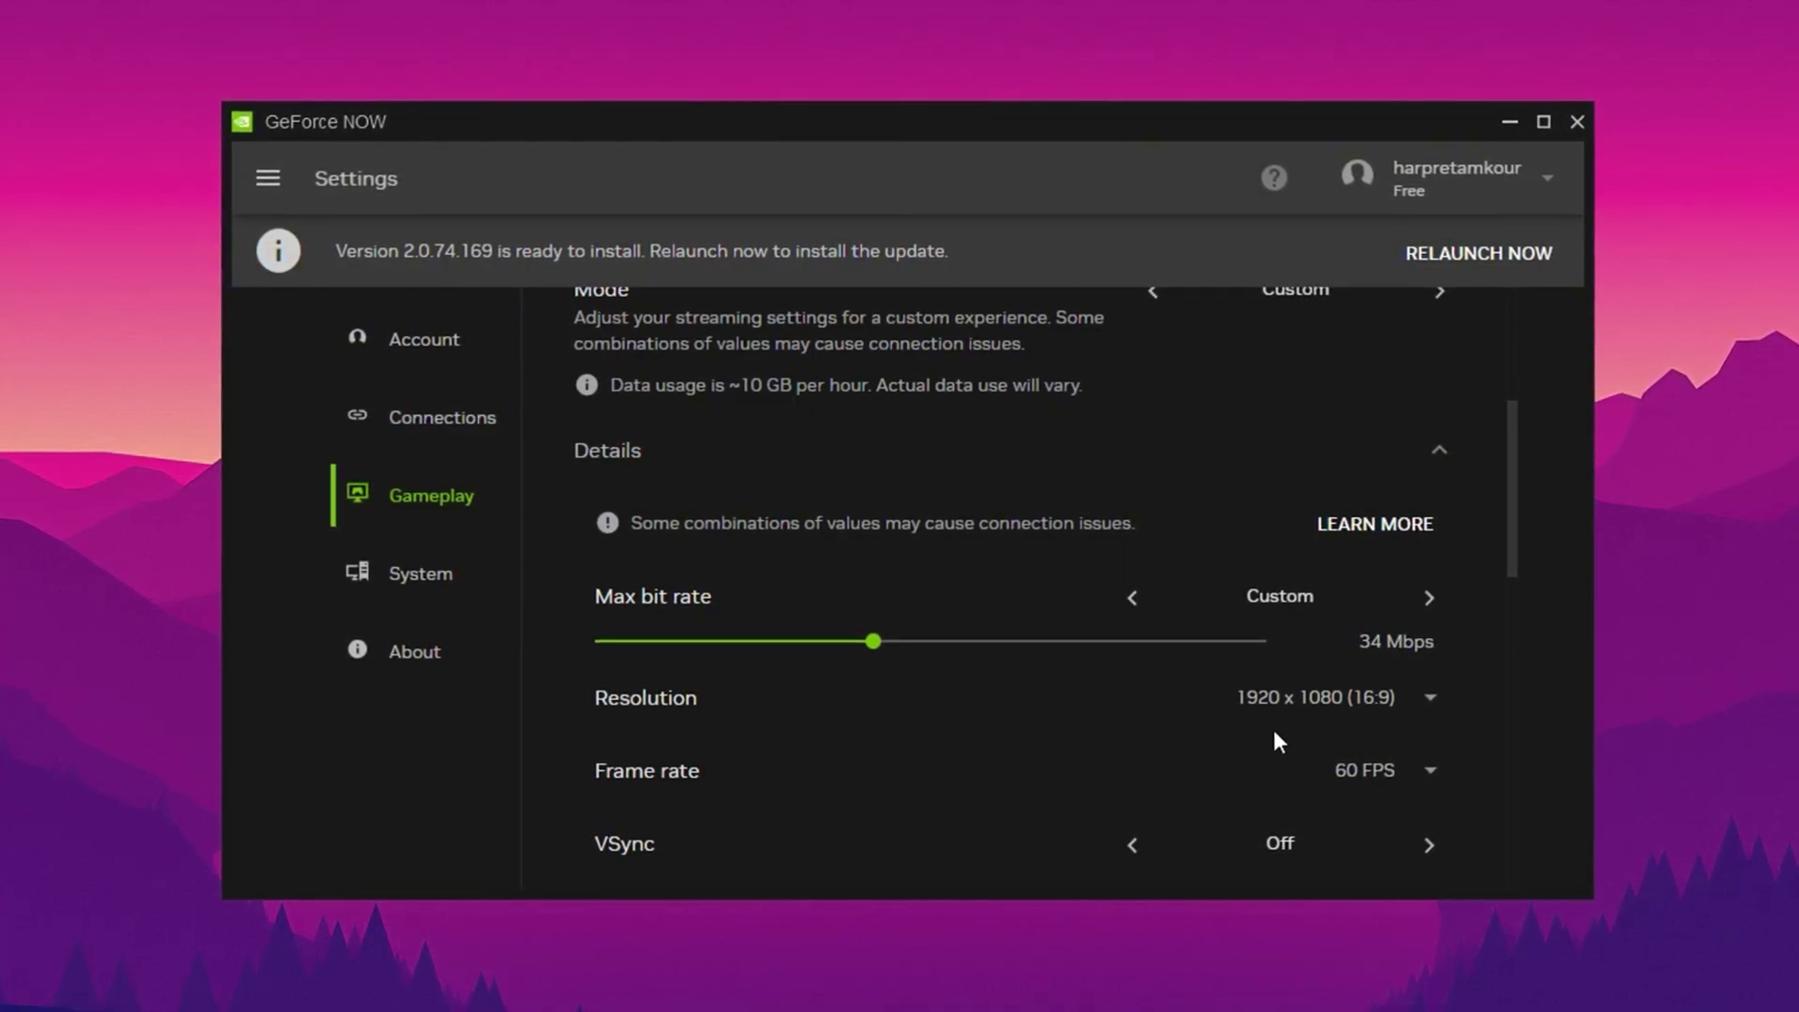
{"action": "left_click", "coordinate": [1356, 792]}
{"action": "left_click", "coordinate": [1354, 787]}
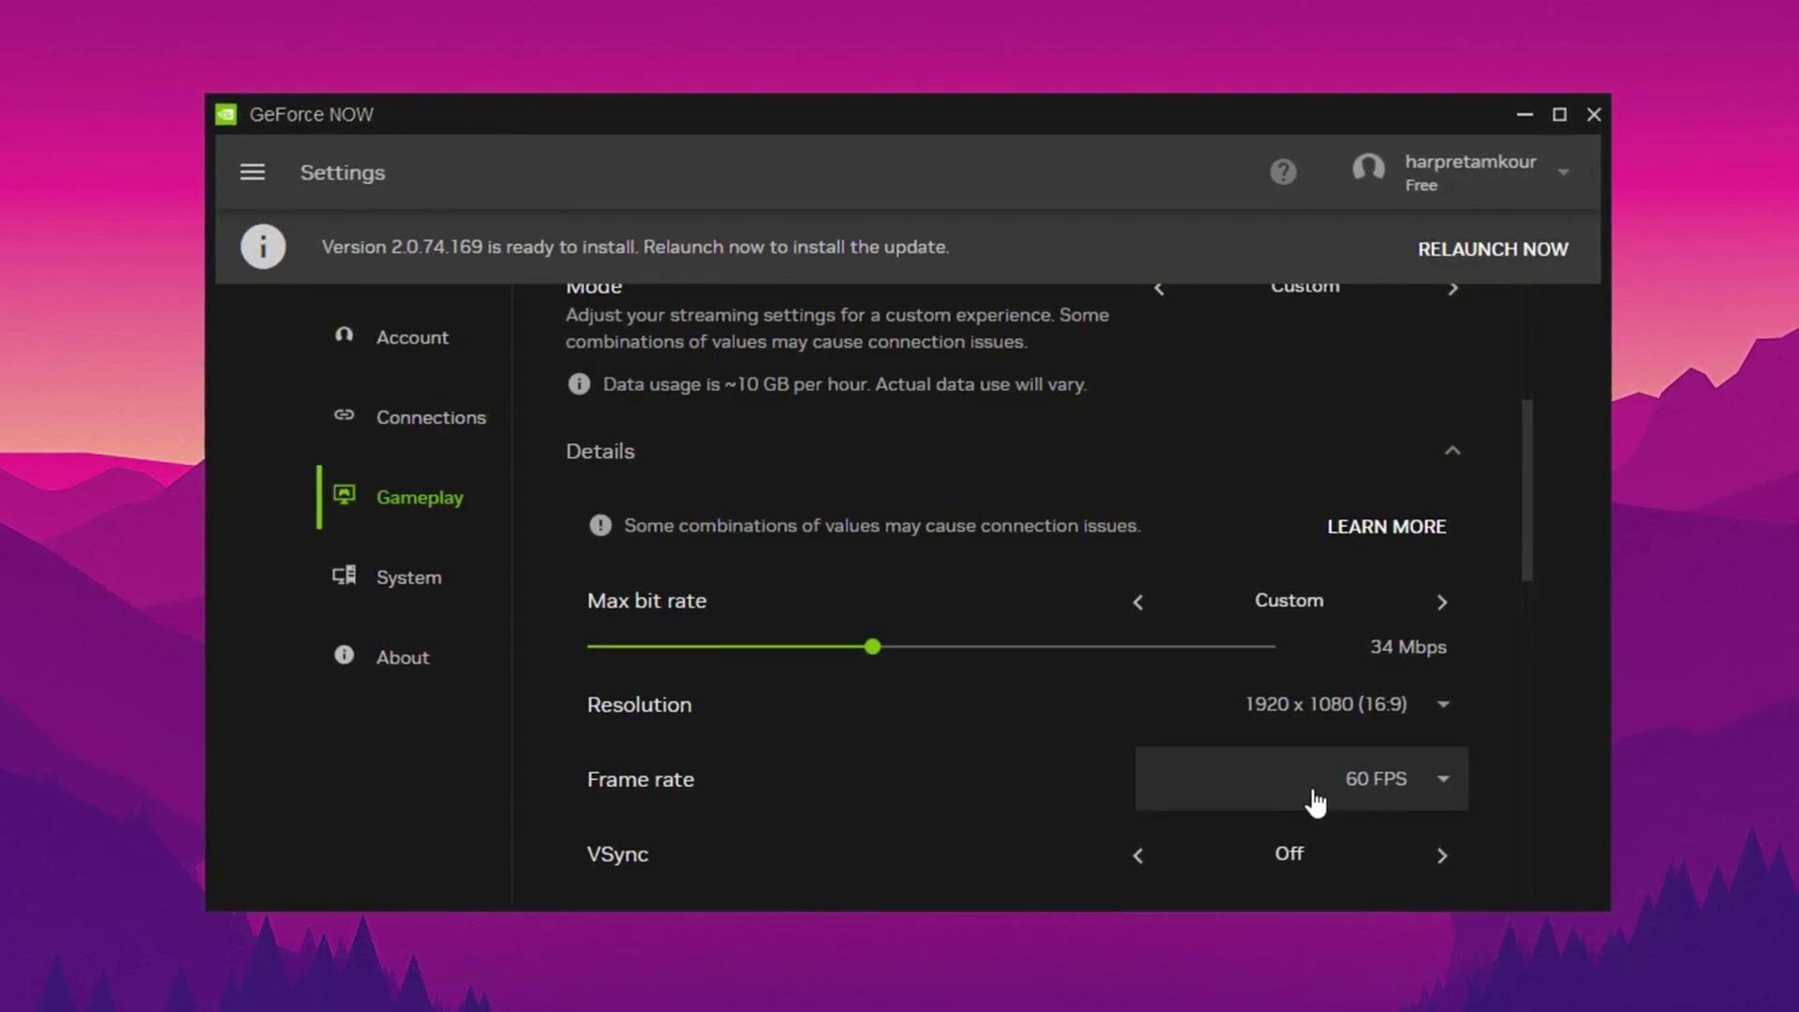
Examine the resolution choices and the frame rate choices in the streaming quality details
{"action": "left_click", "coordinate": [1308, 727]}
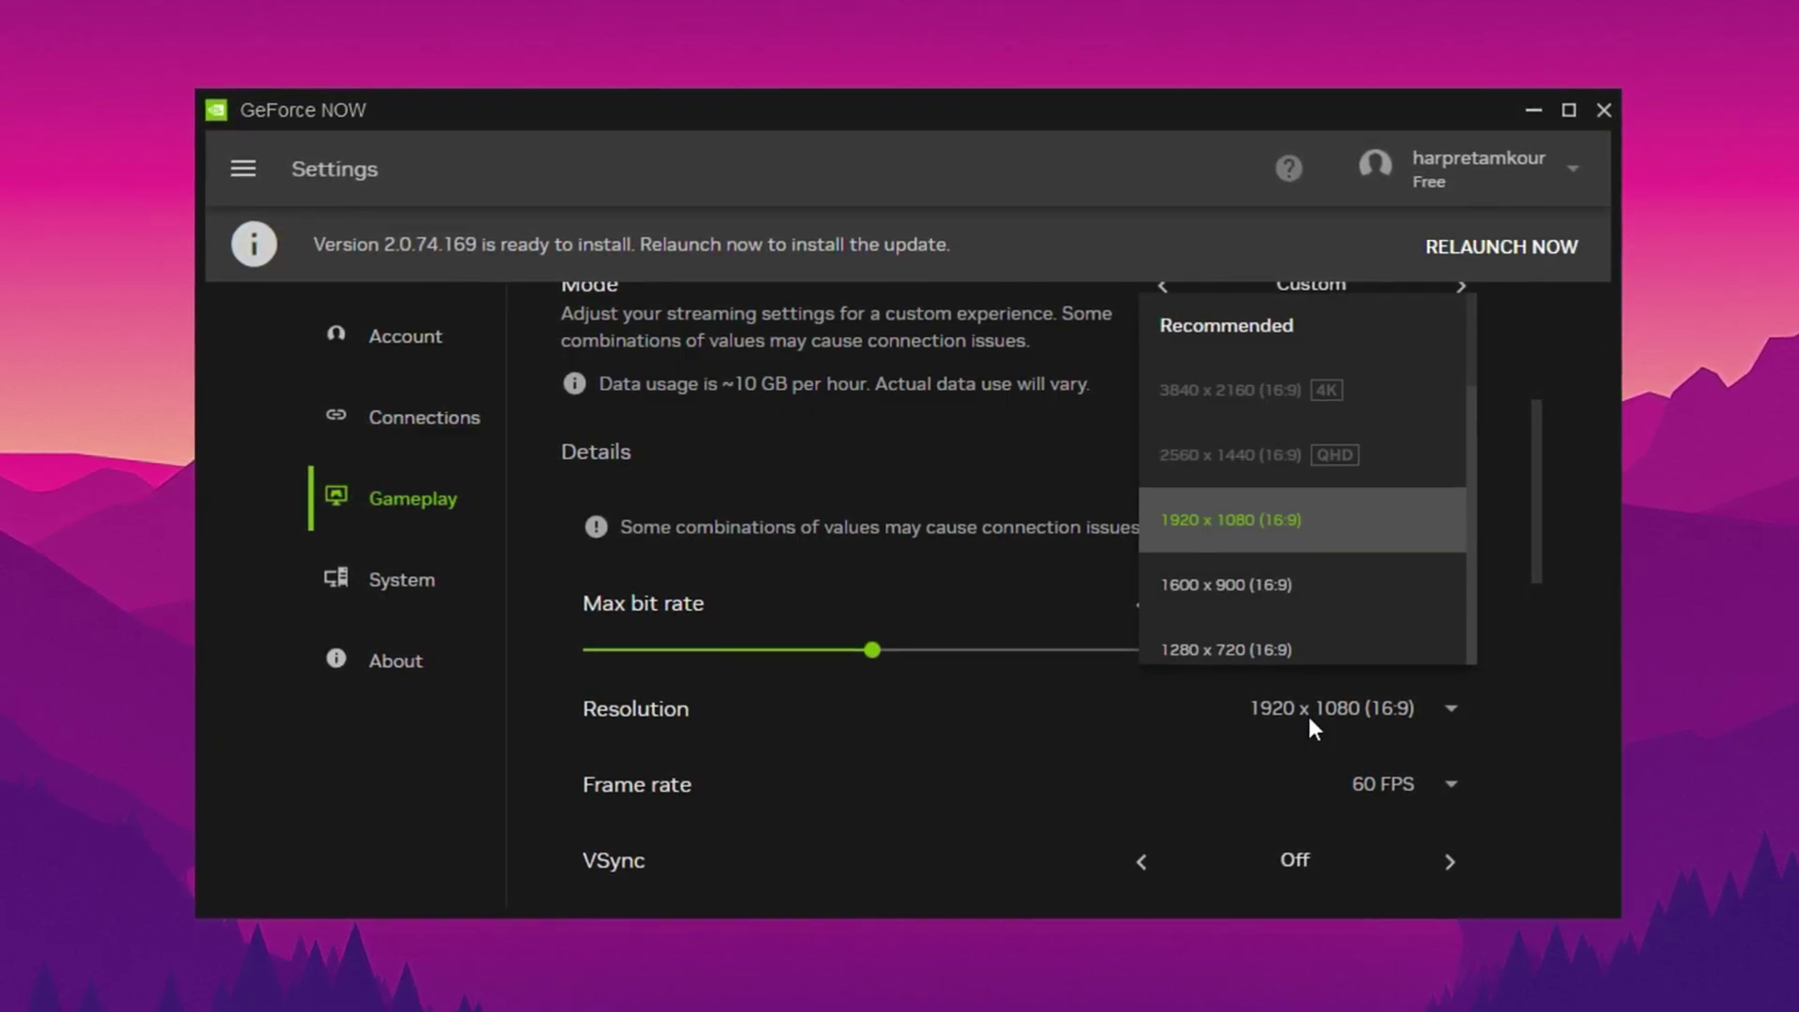
{"action": "left_click", "coordinate": [1296, 708]}
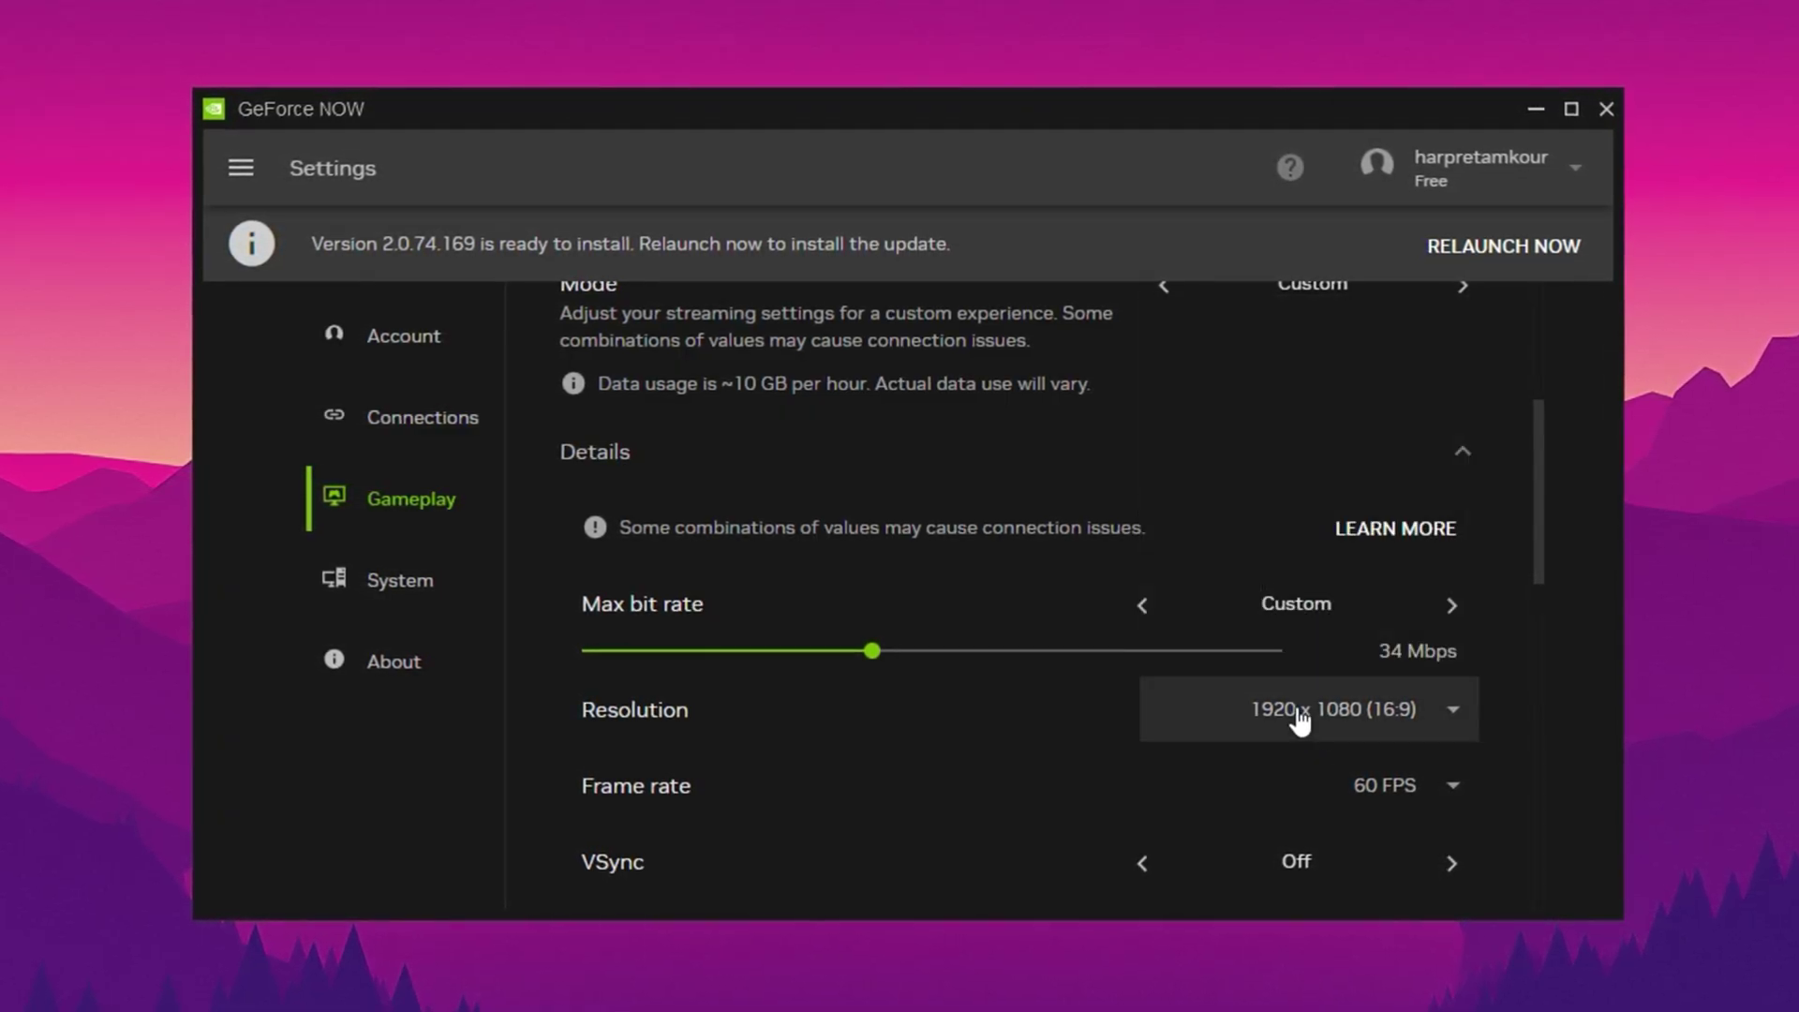
{"action": "left_click", "coordinate": [1392, 787]}
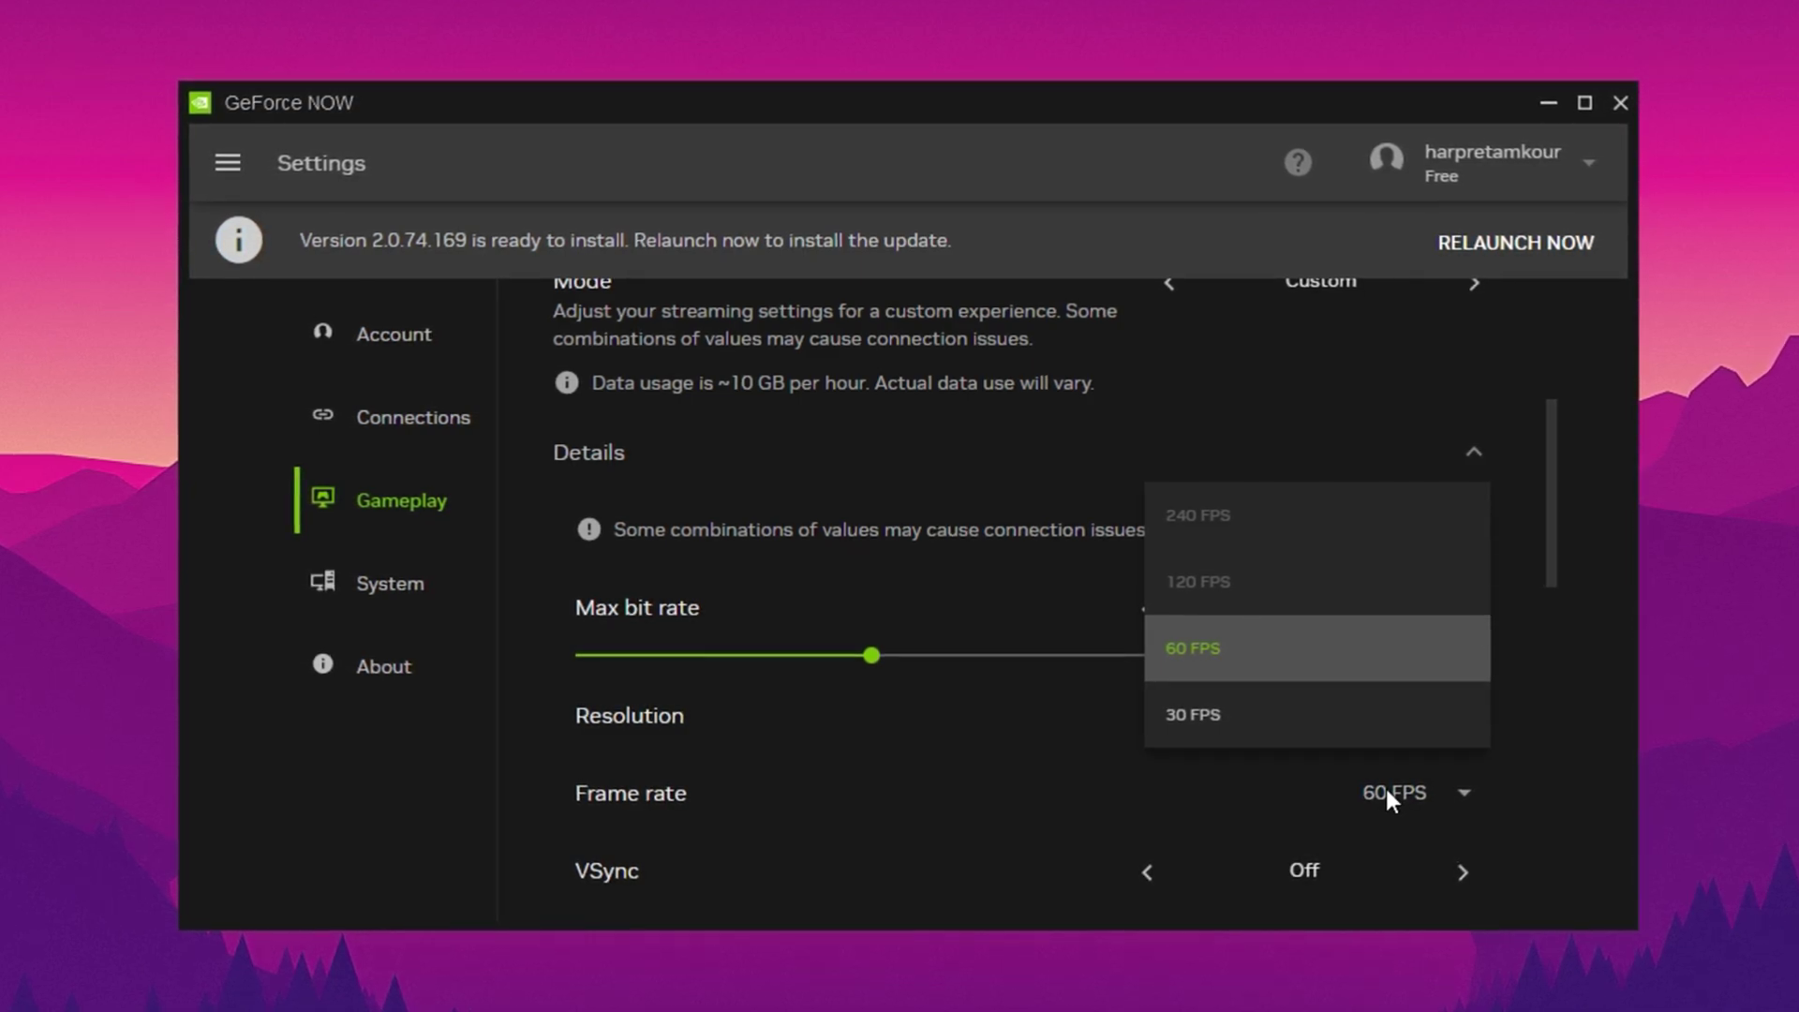
{"action": "left_click", "coordinate": [1385, 785]}
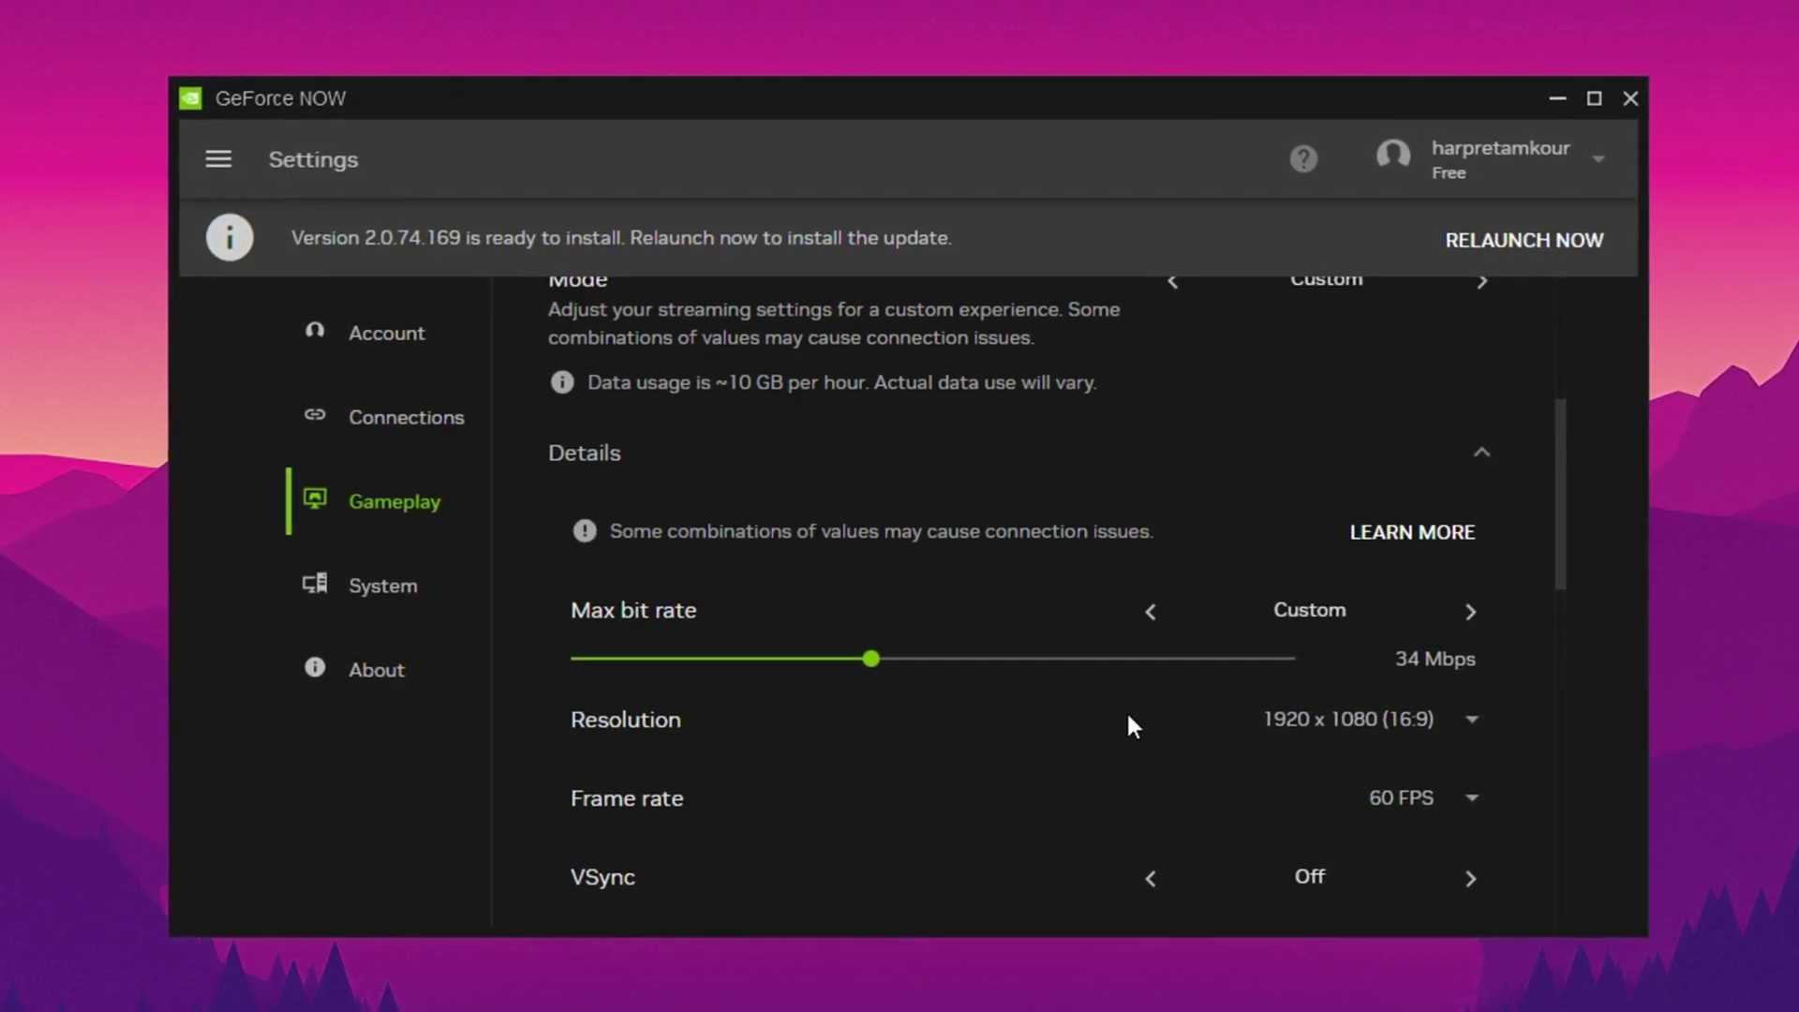
Examine the HDR choices and the resolution upscaling modes in the Gameplay settings
{"action": "scroll", "coordinate": [1127, 710], "scroll_direction": "down", "scroll_amount": 3}
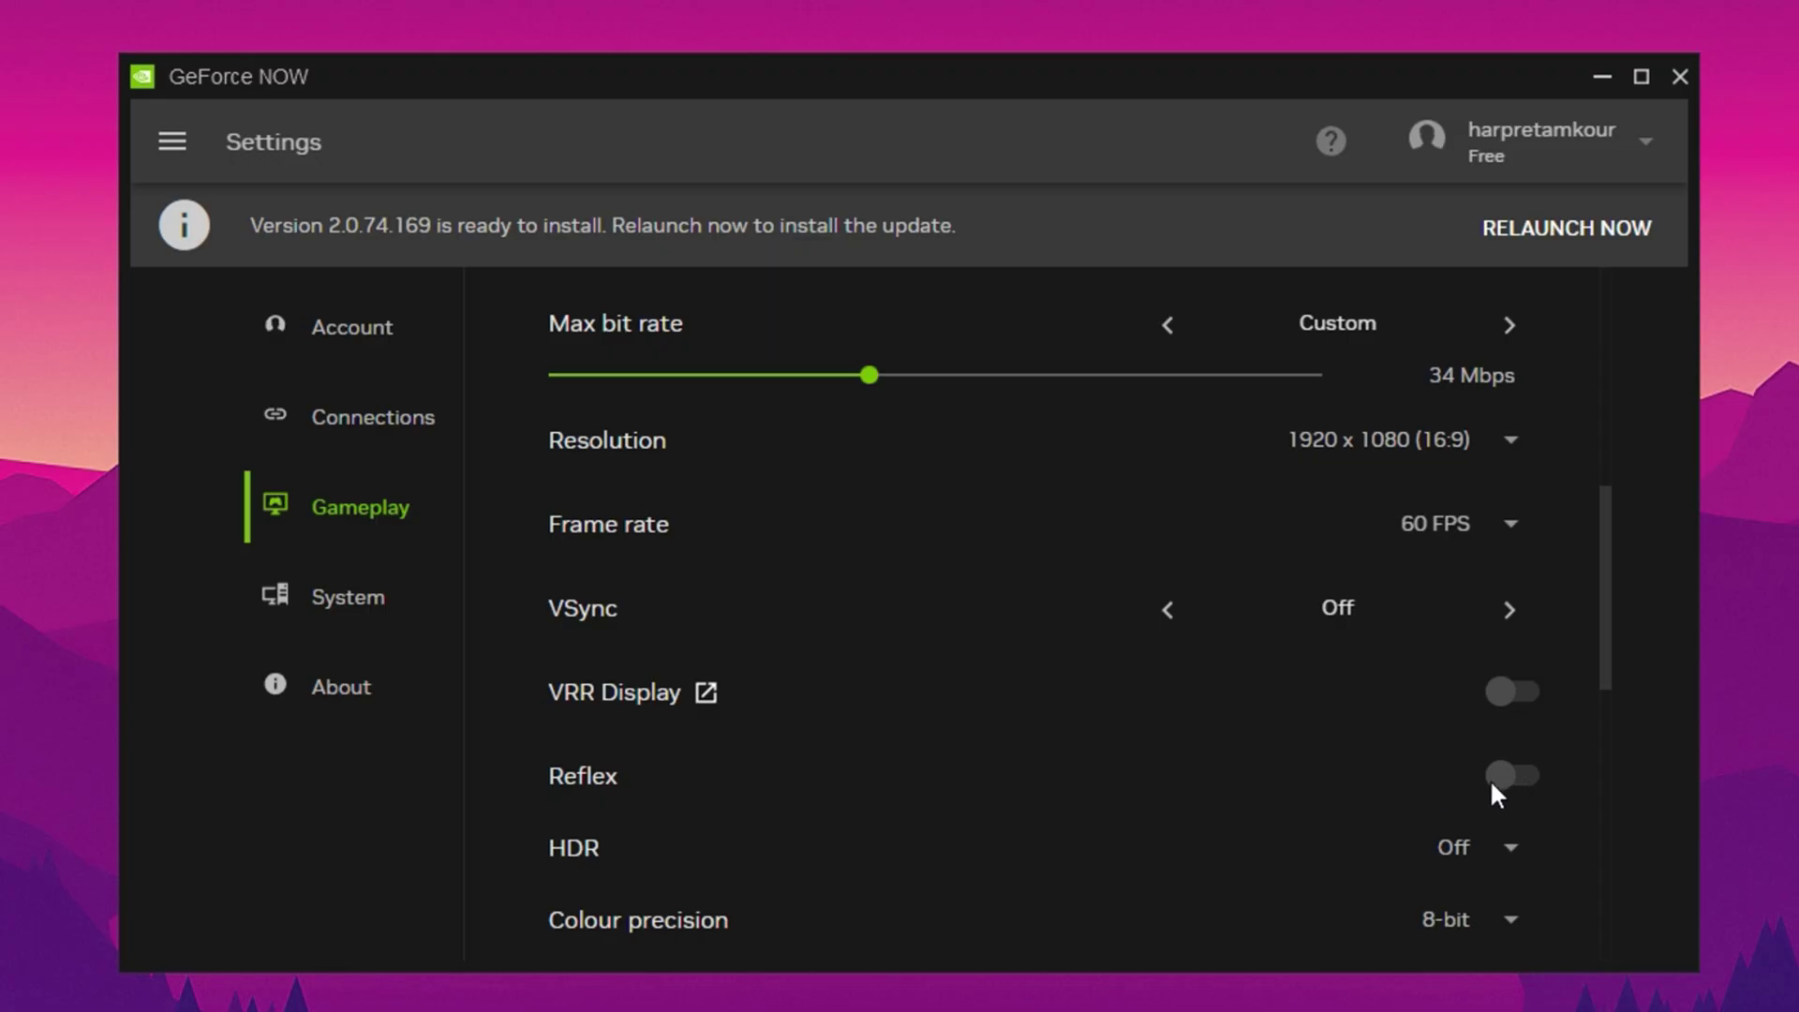
{"action": "left_click", "coordinate": [1459, 864]}
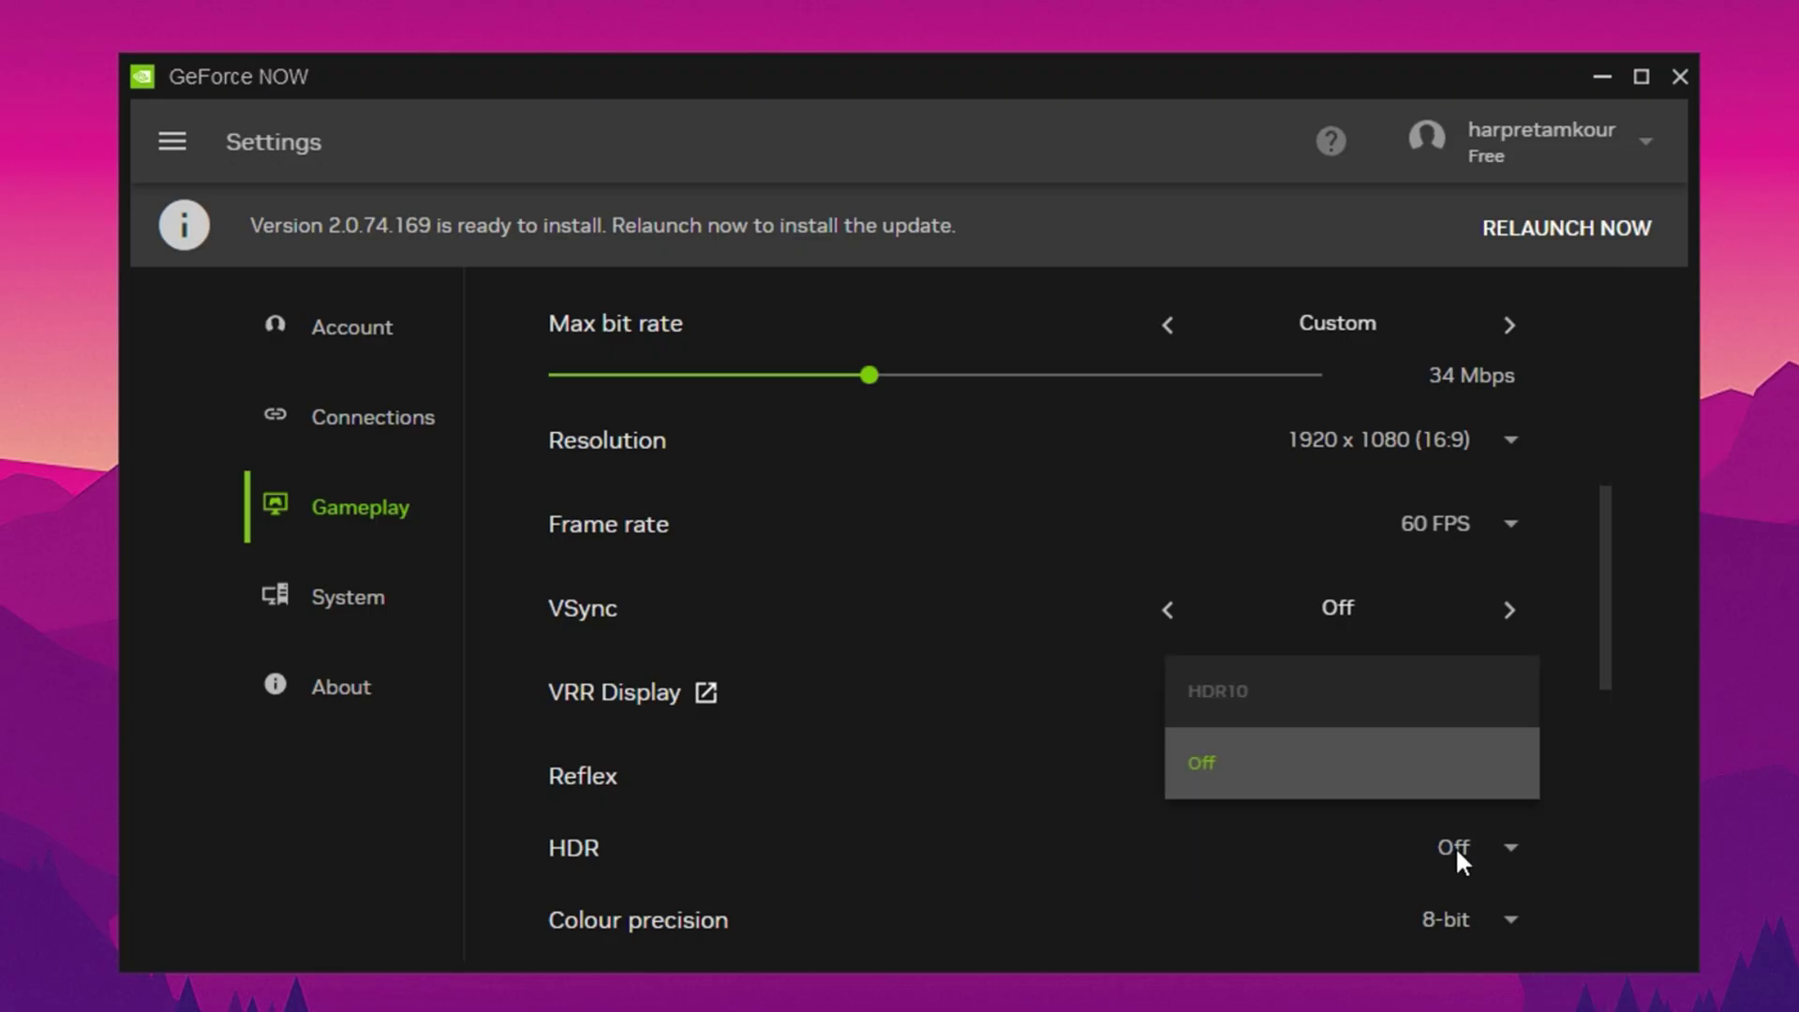
{"action": "left_click", "coordinate": [1456, 849]}
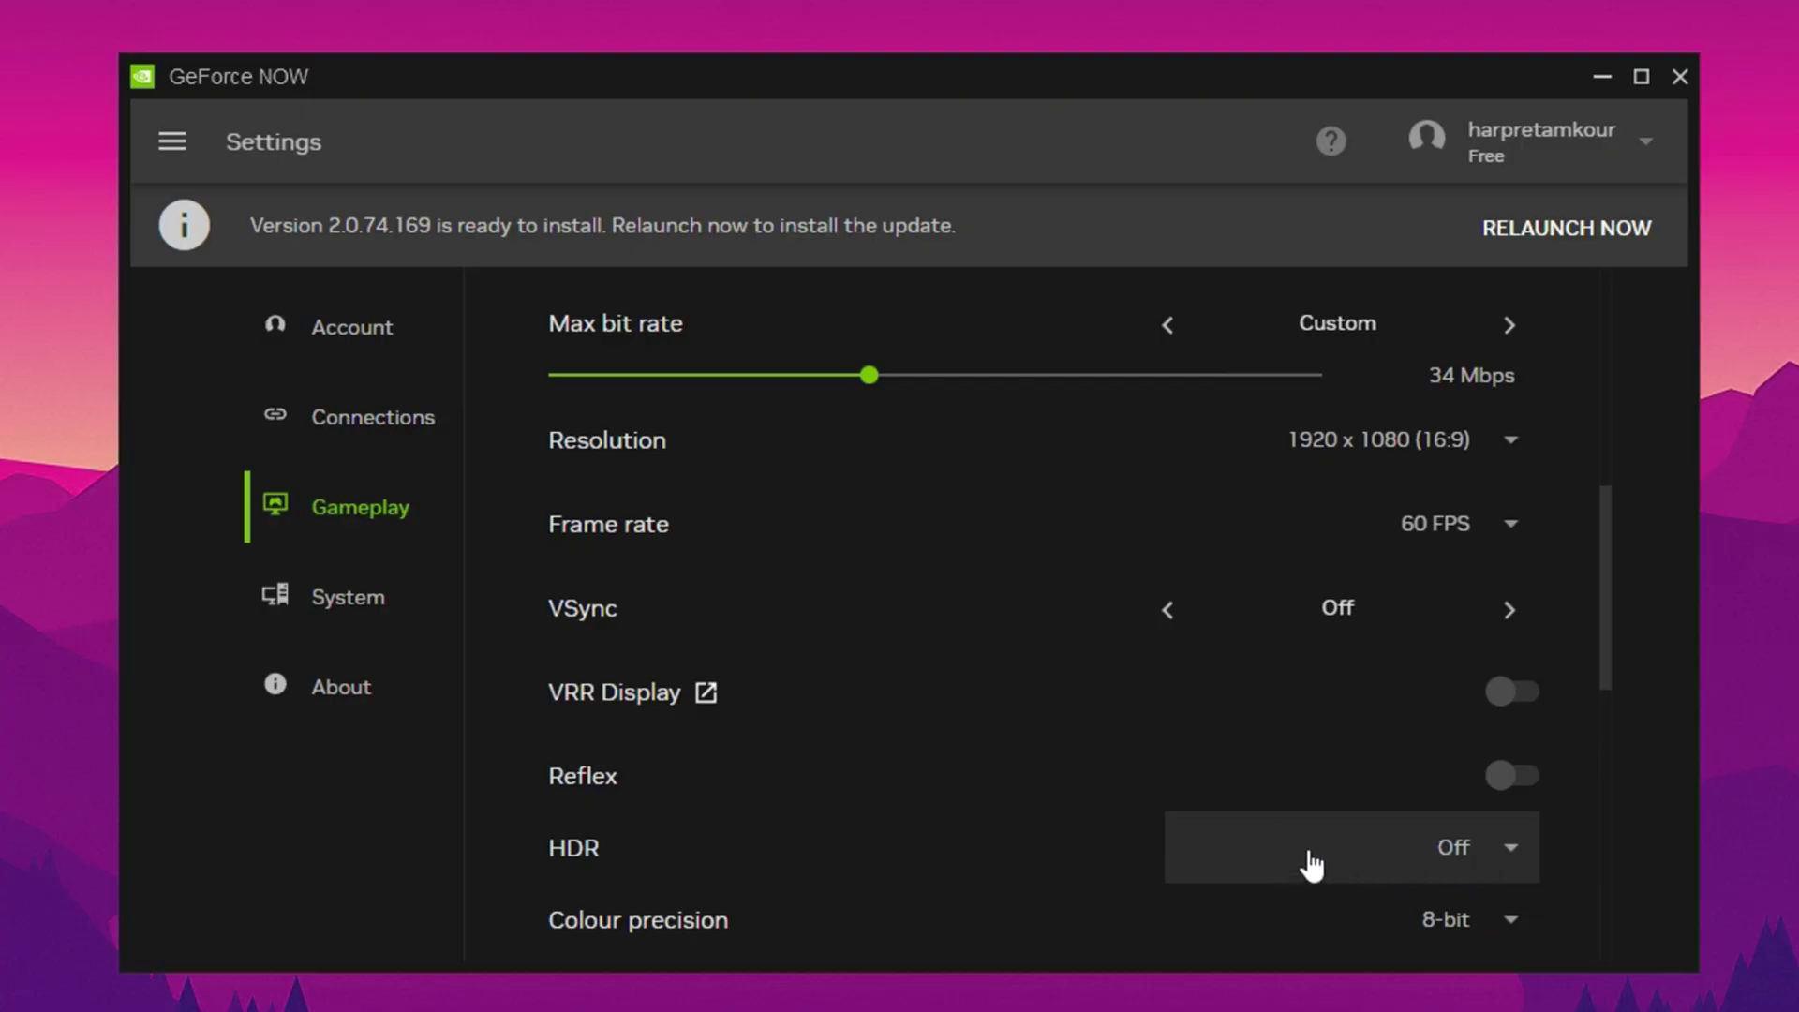
{"action": "scroll", "coordinate": [907, 600], "scroll_direction": "down", "scroll_amount": 7}
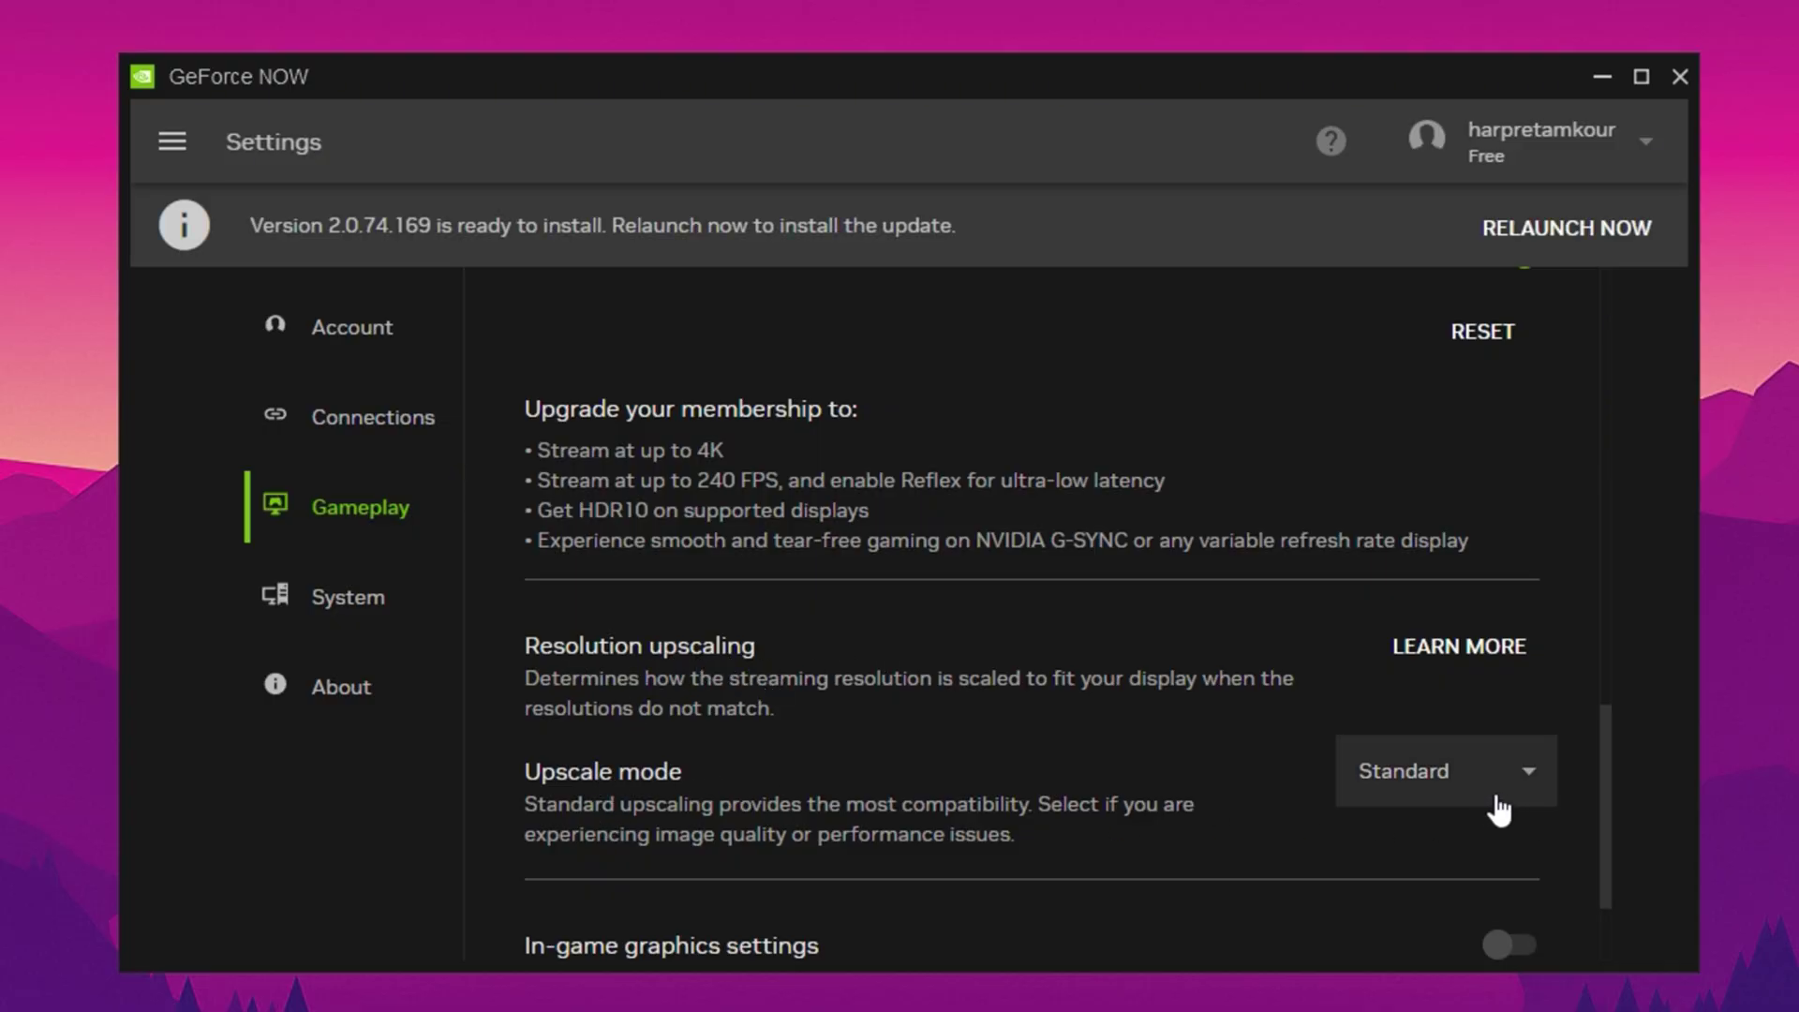
{"action": "left_click", "coordinate": [1460, 806]}
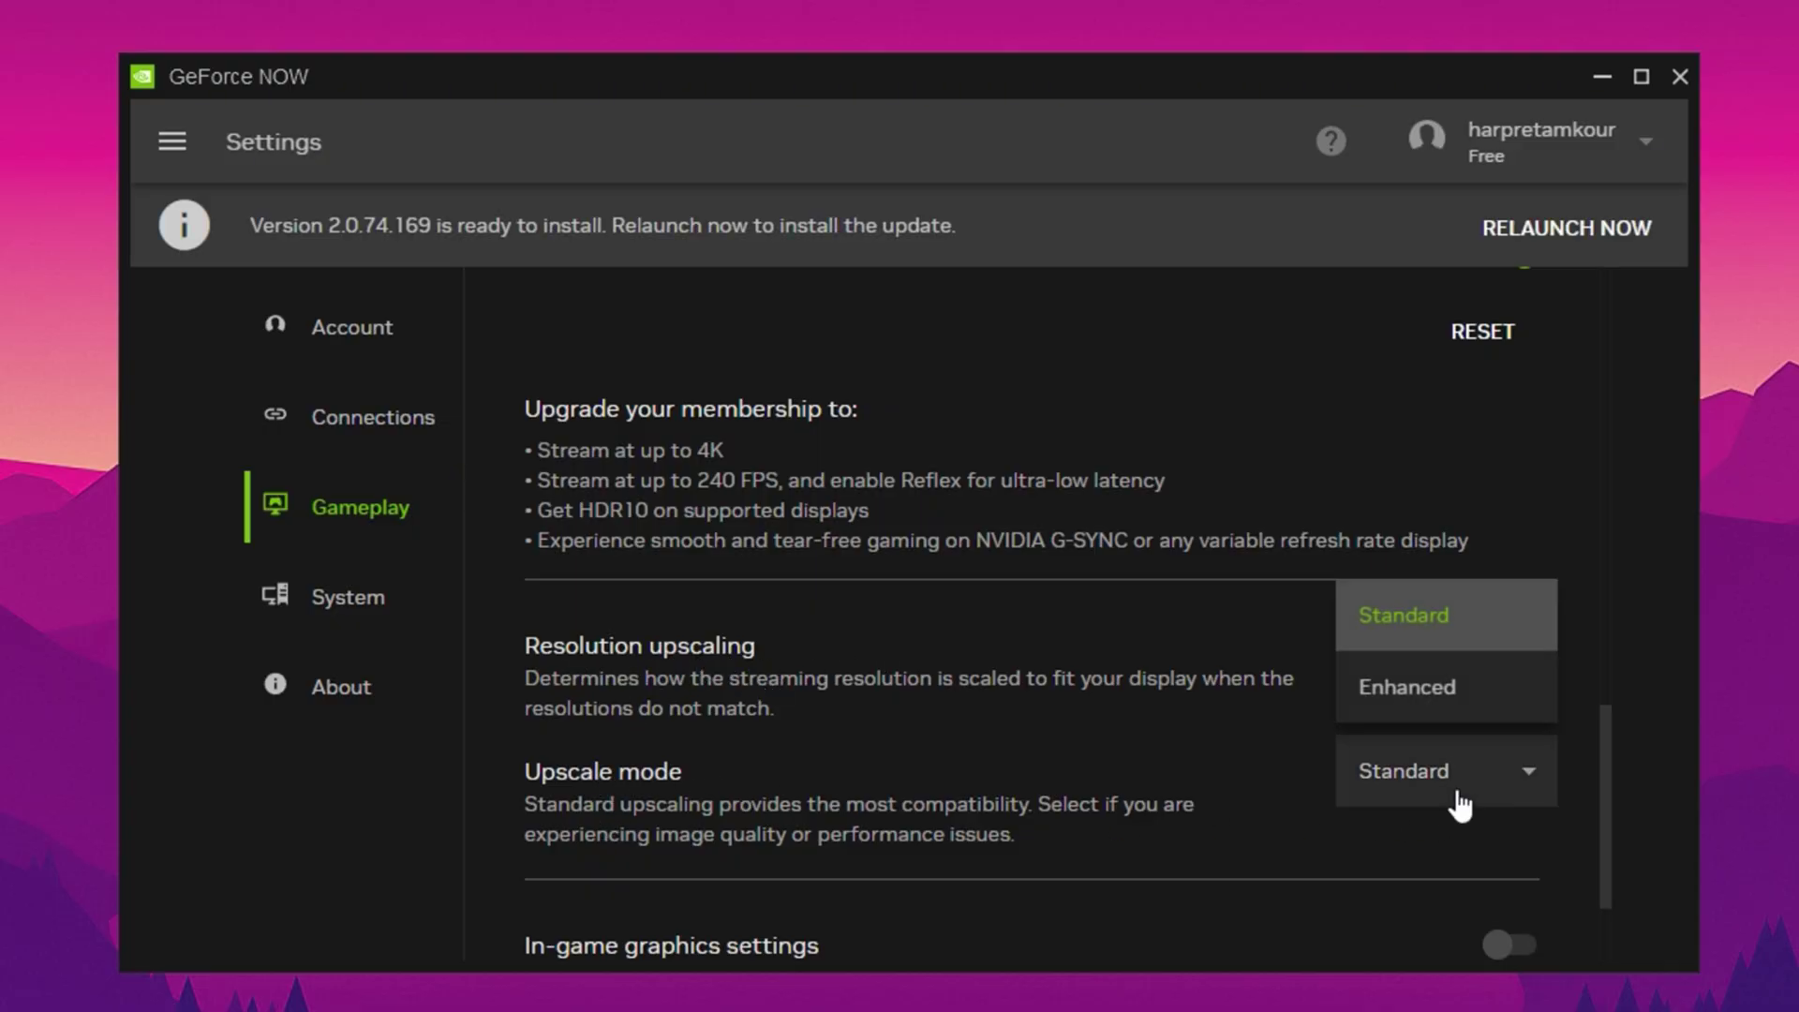
{"action": "left_click", "coordinate": [1457, 805]}
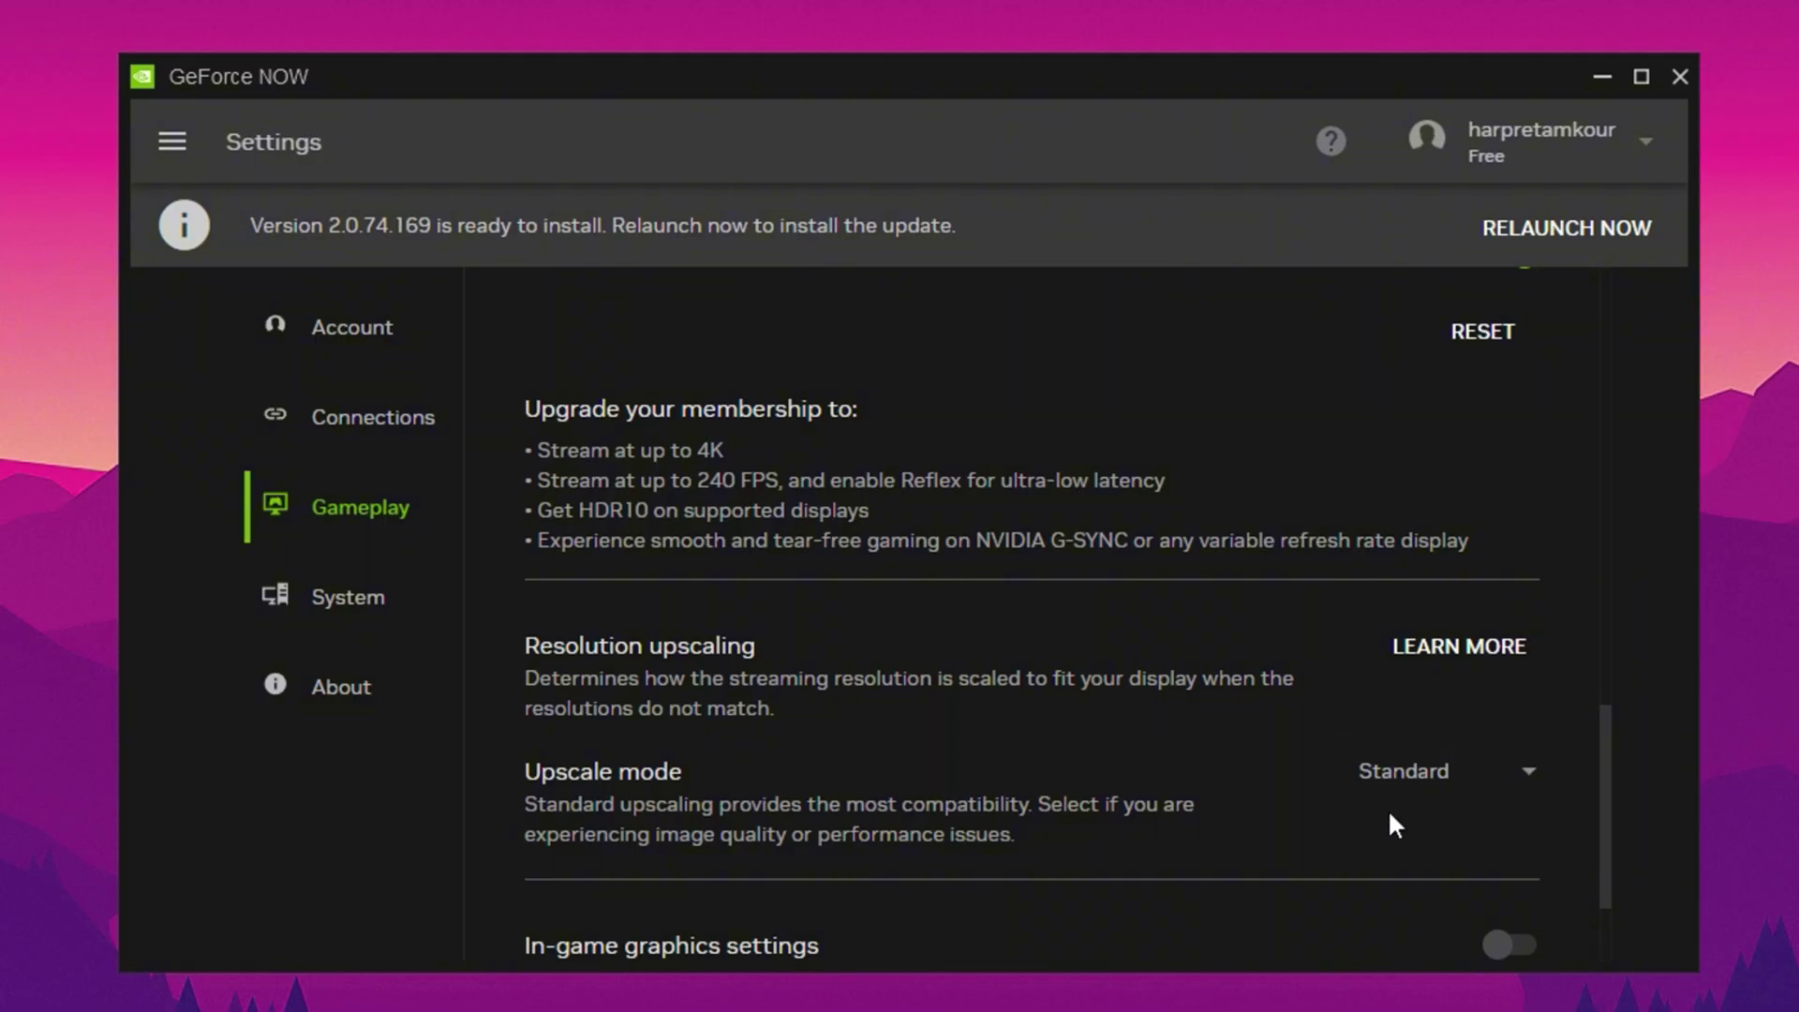
Recheck the frame rate choices and review the Gameplay settings from Max bit rate through In-game graphics settings
{"action": "scroll", "coordinate": [1387, 808], "scroll_direction": "up", "scroll_amount": 10}
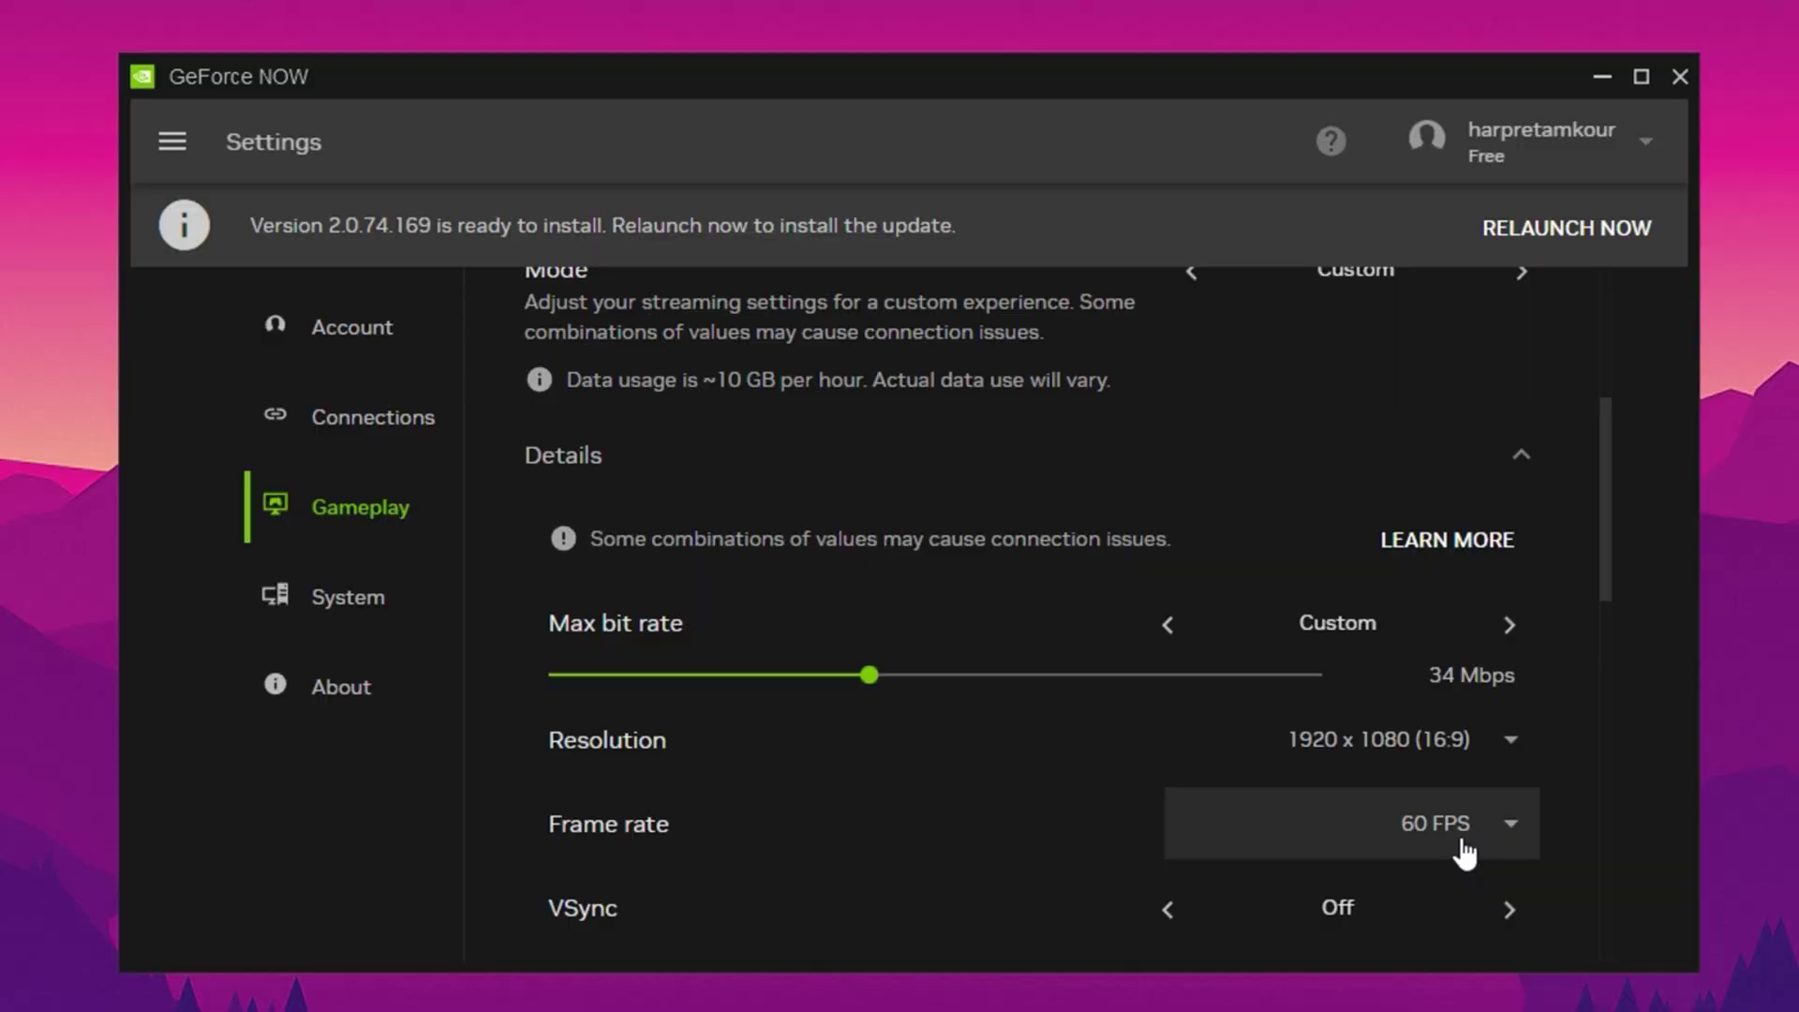
{"action": "left_click", "coordinate": [1404, 852]}
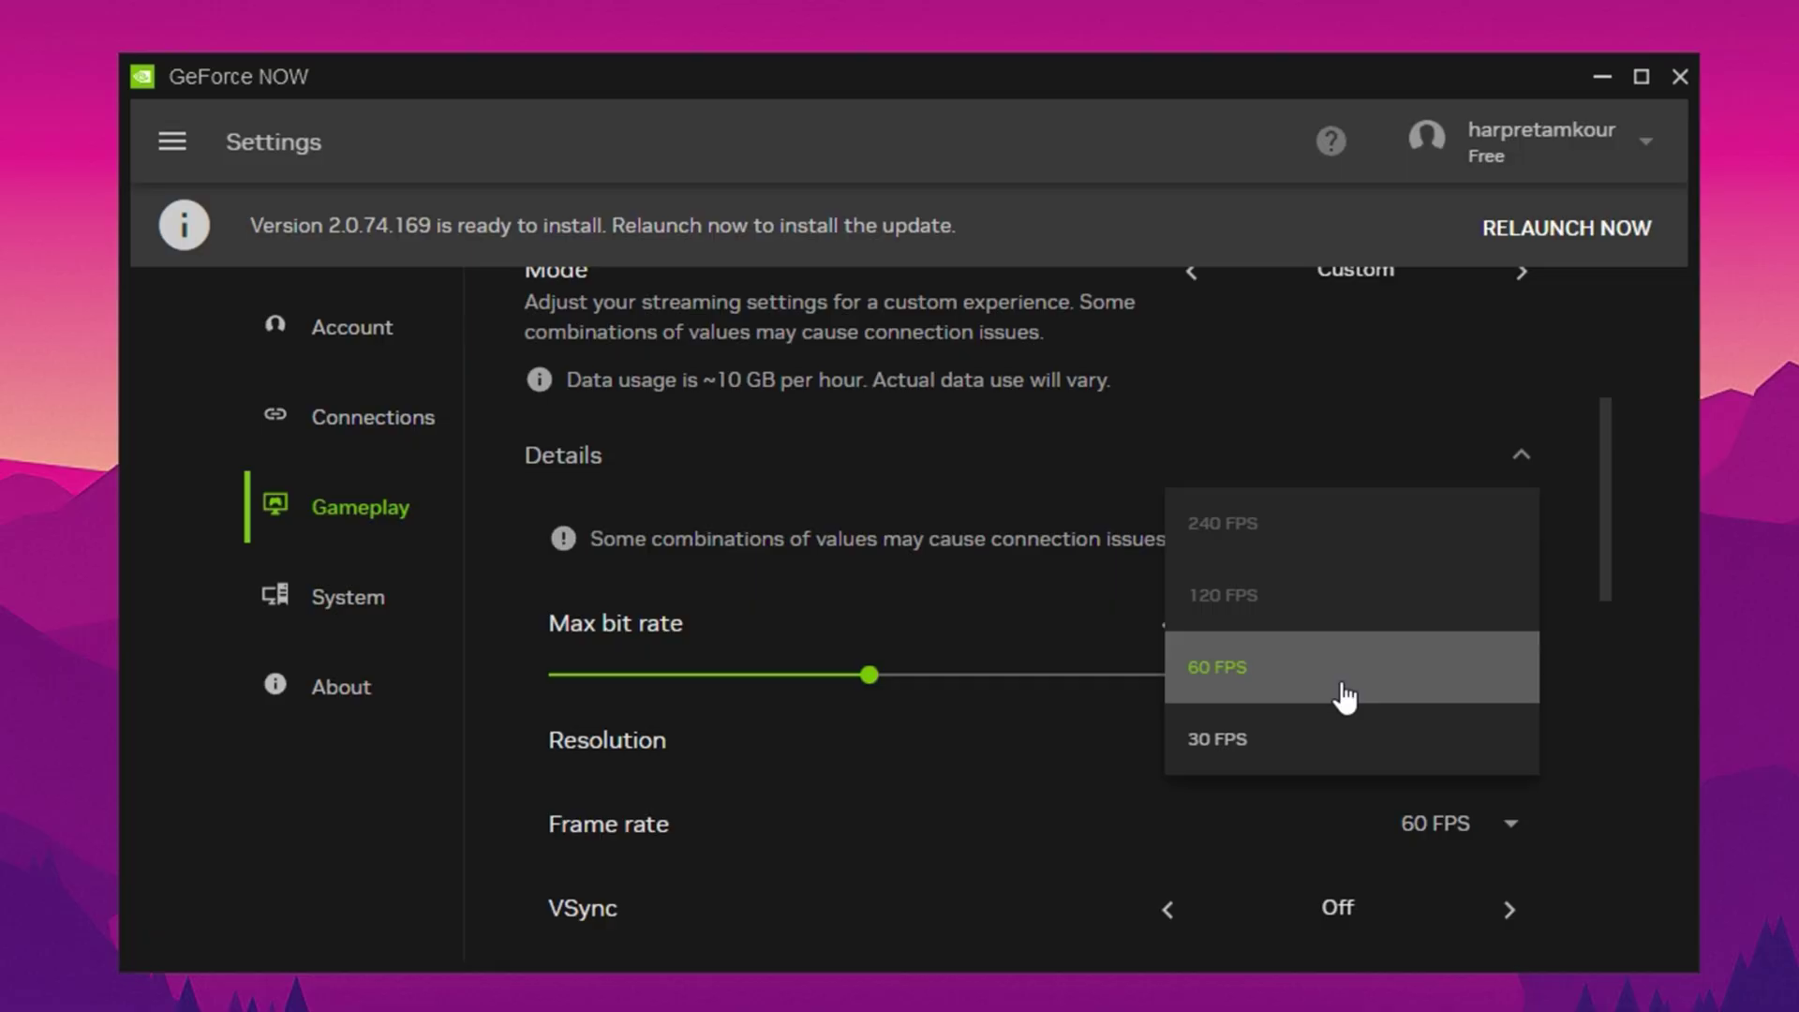
{"action": "left_click", "coordinate": [910, 723]}
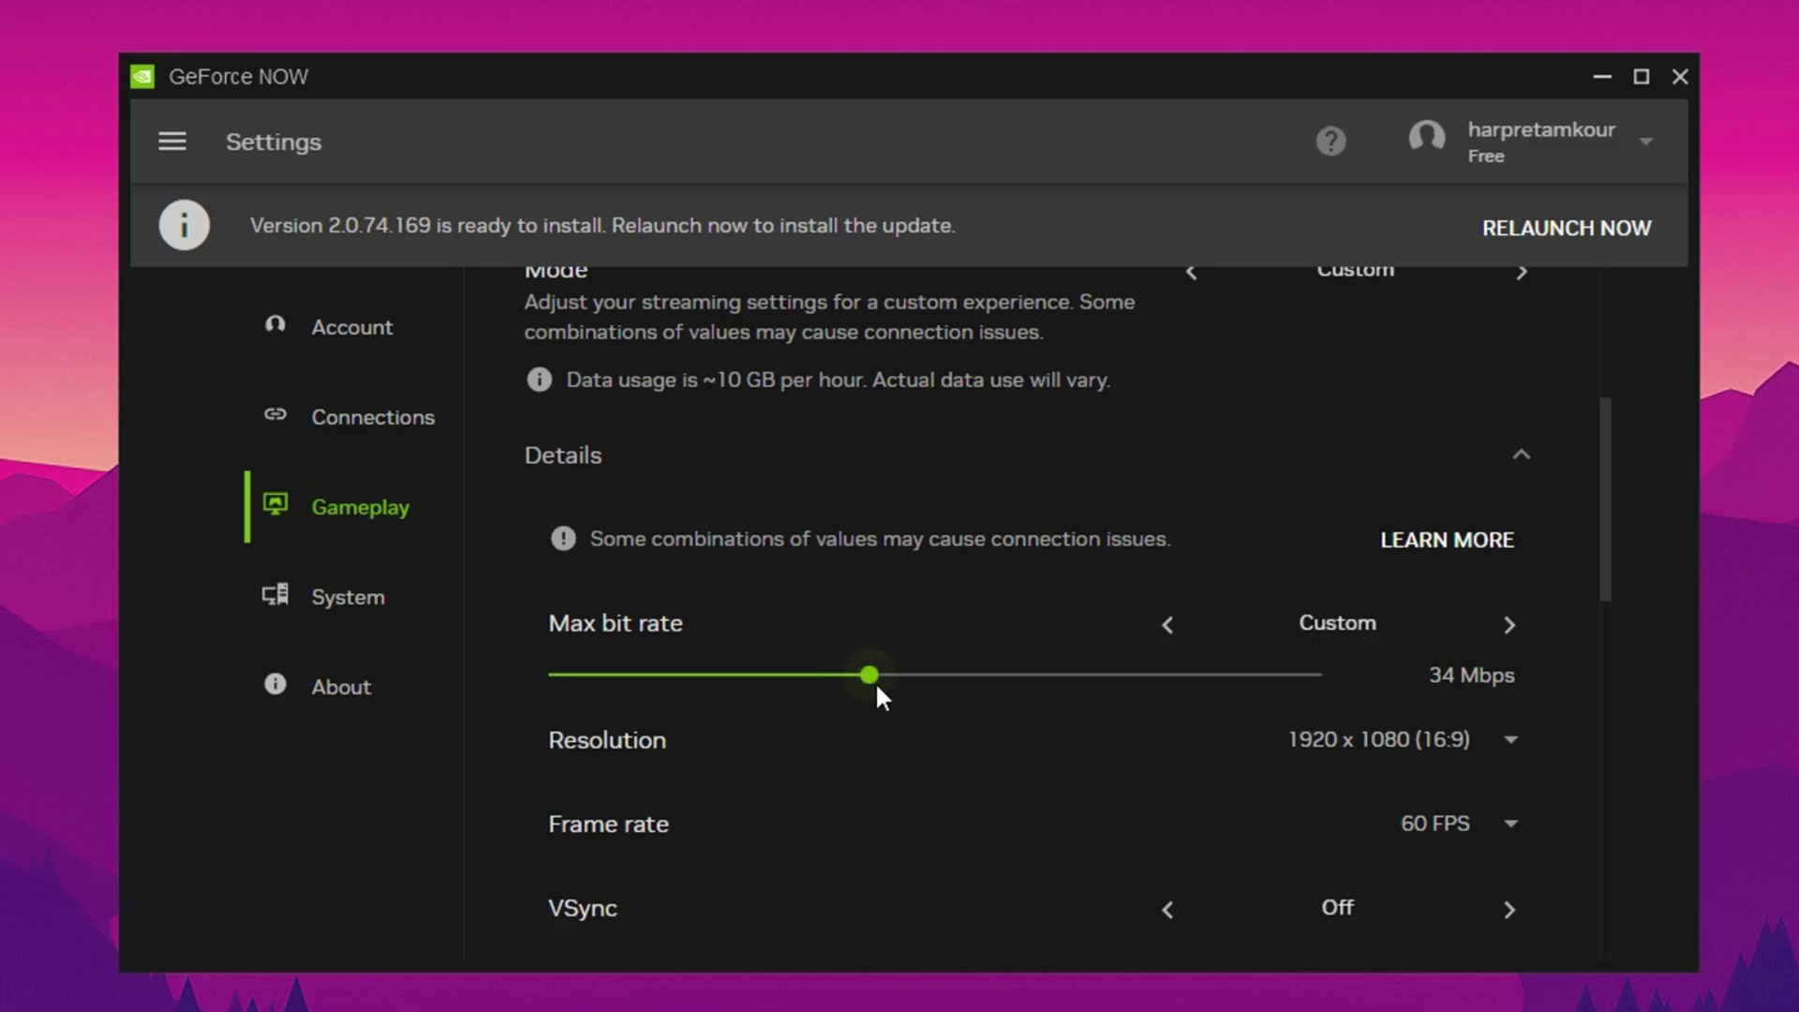
{"action": "scroll", "coordinate": [883, 744], "scroll_direction": "down", "scroll_amount": 10}
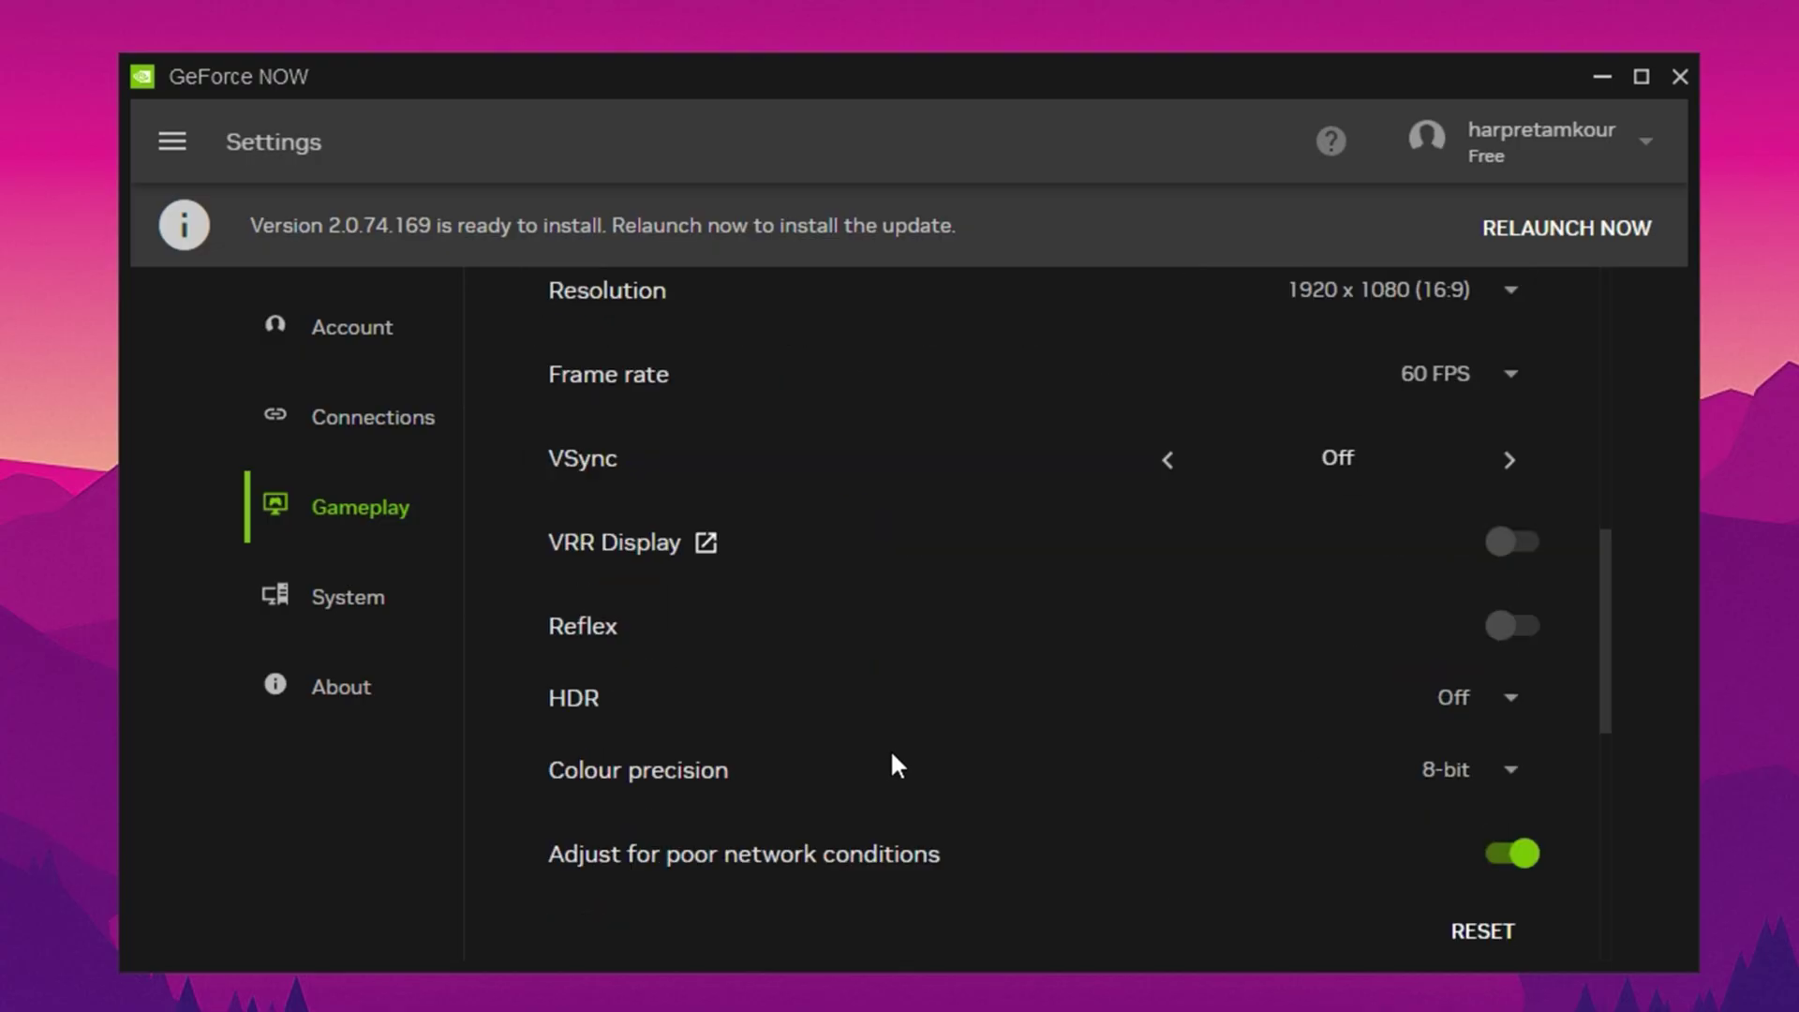
{"action": "scroll", "coordinate": [892, 756], "scroll_direction": "down", "scroll_amount": 2}
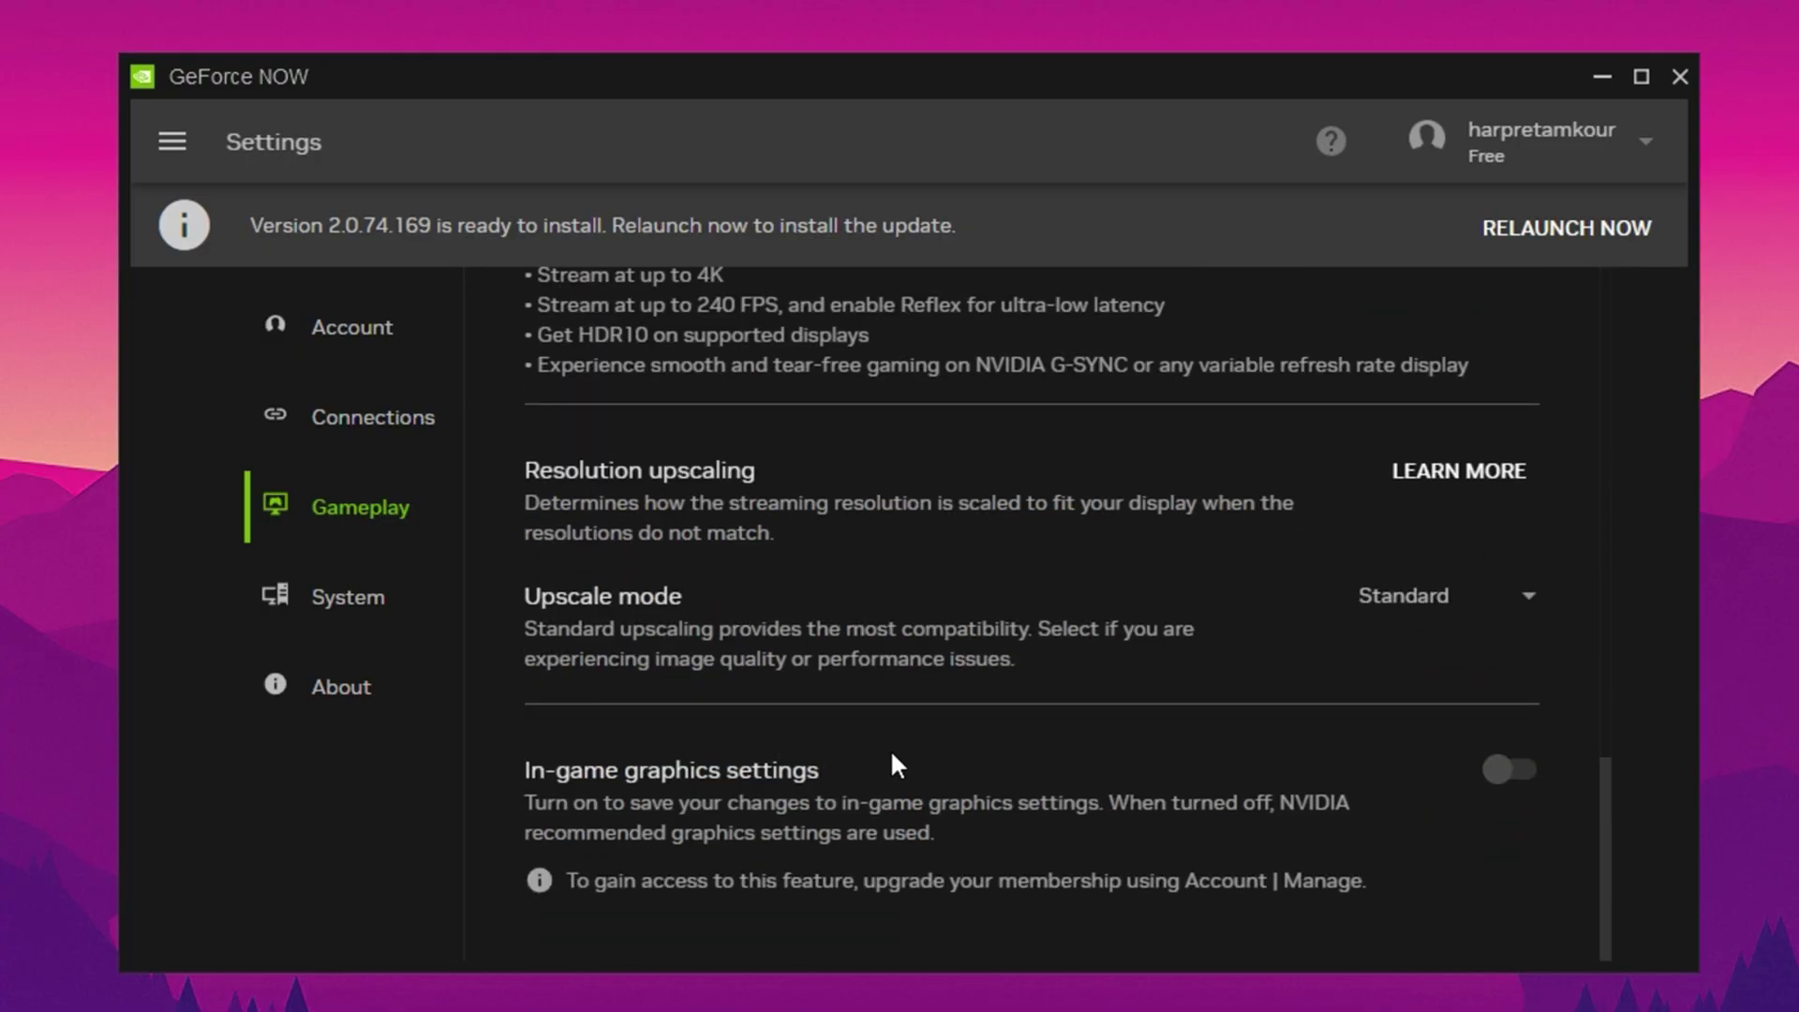
{"action": "scroll", "coordinate": [875, 763], "scroll_direction": "up", "scroll_amount": 14}
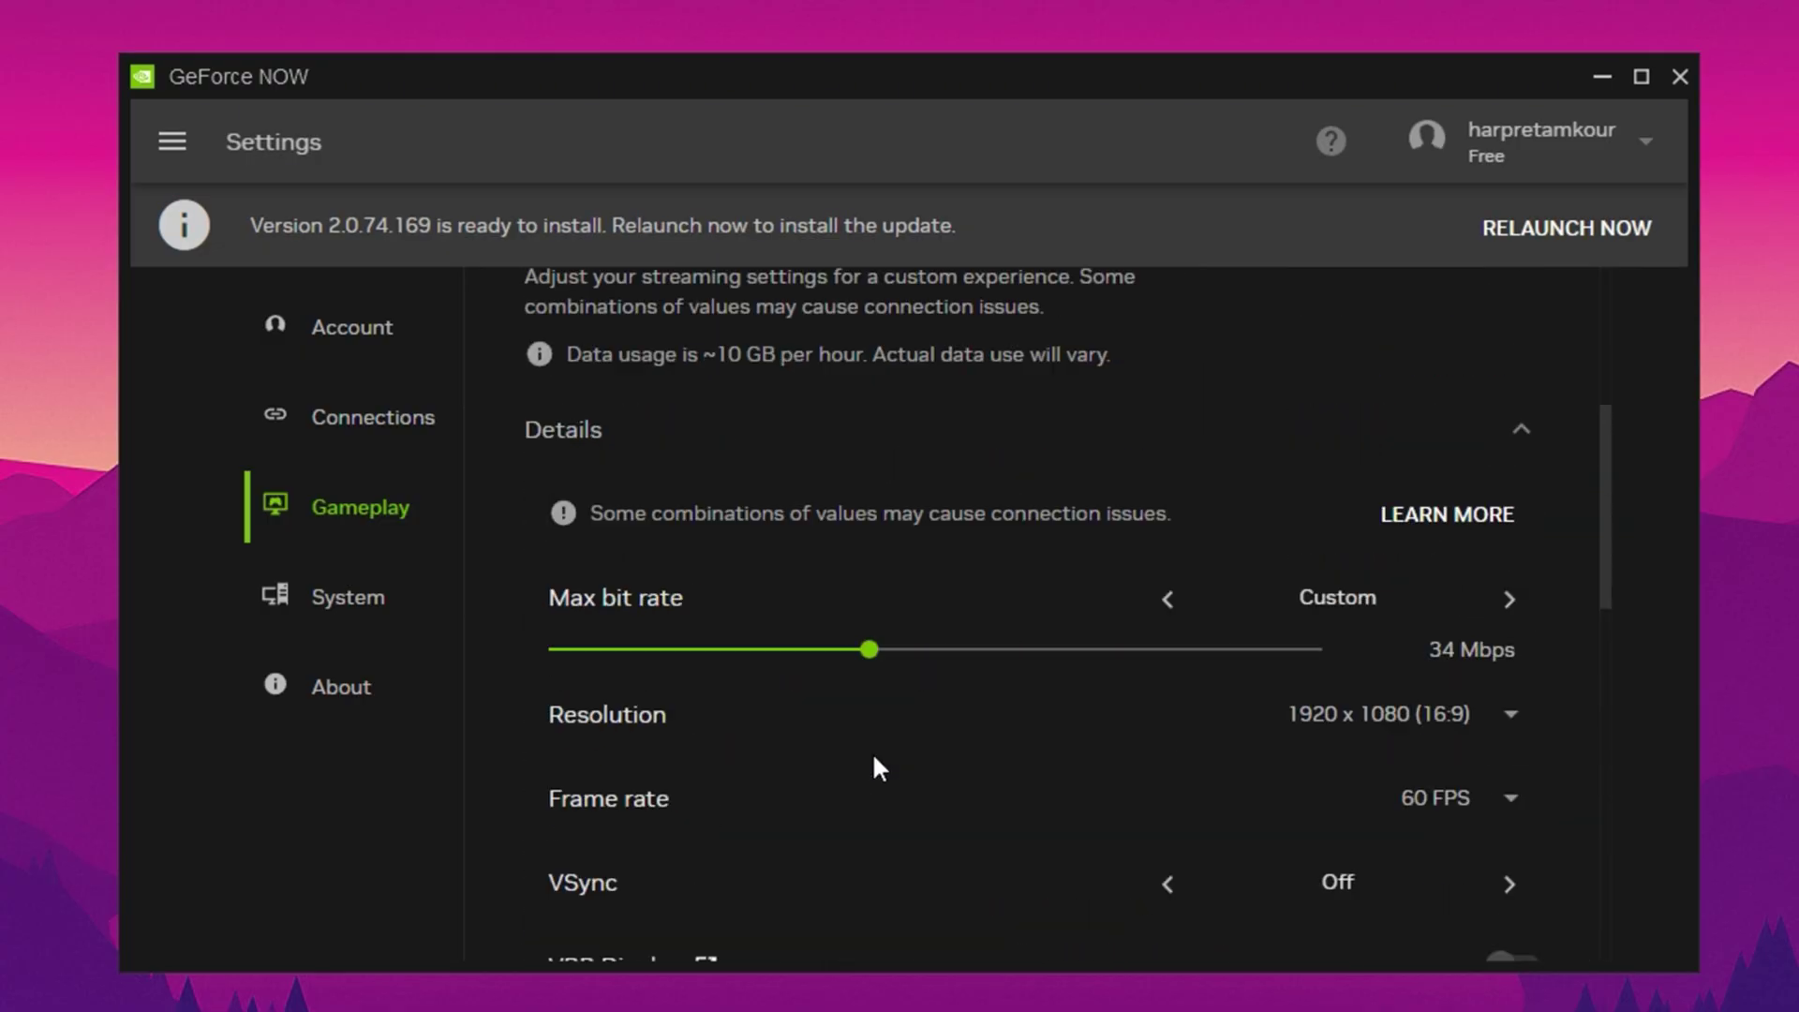
{"action": "scroll", "coordinate": [862, 825], "scroll_direction": "up", "scroll_amount": 2}
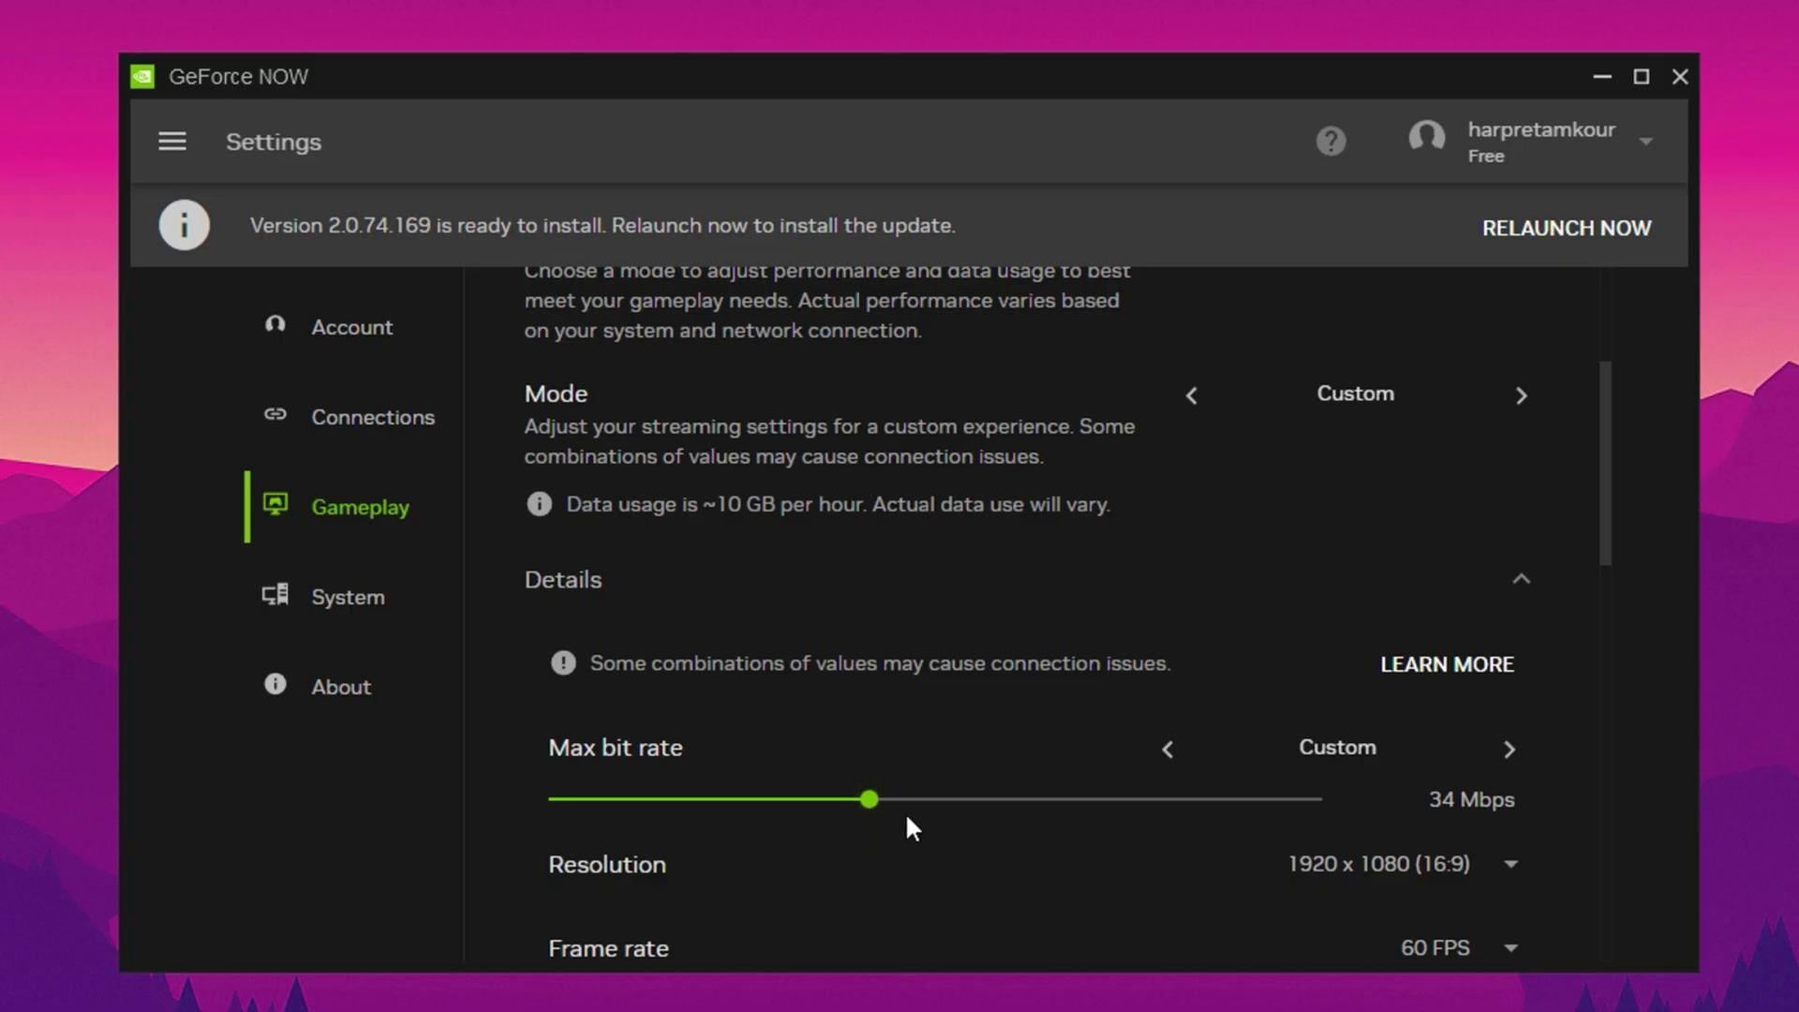
{"action": "scroll", "coordinate": [956, 851], "scroll_direction": "down", "scroll_amount": 2}
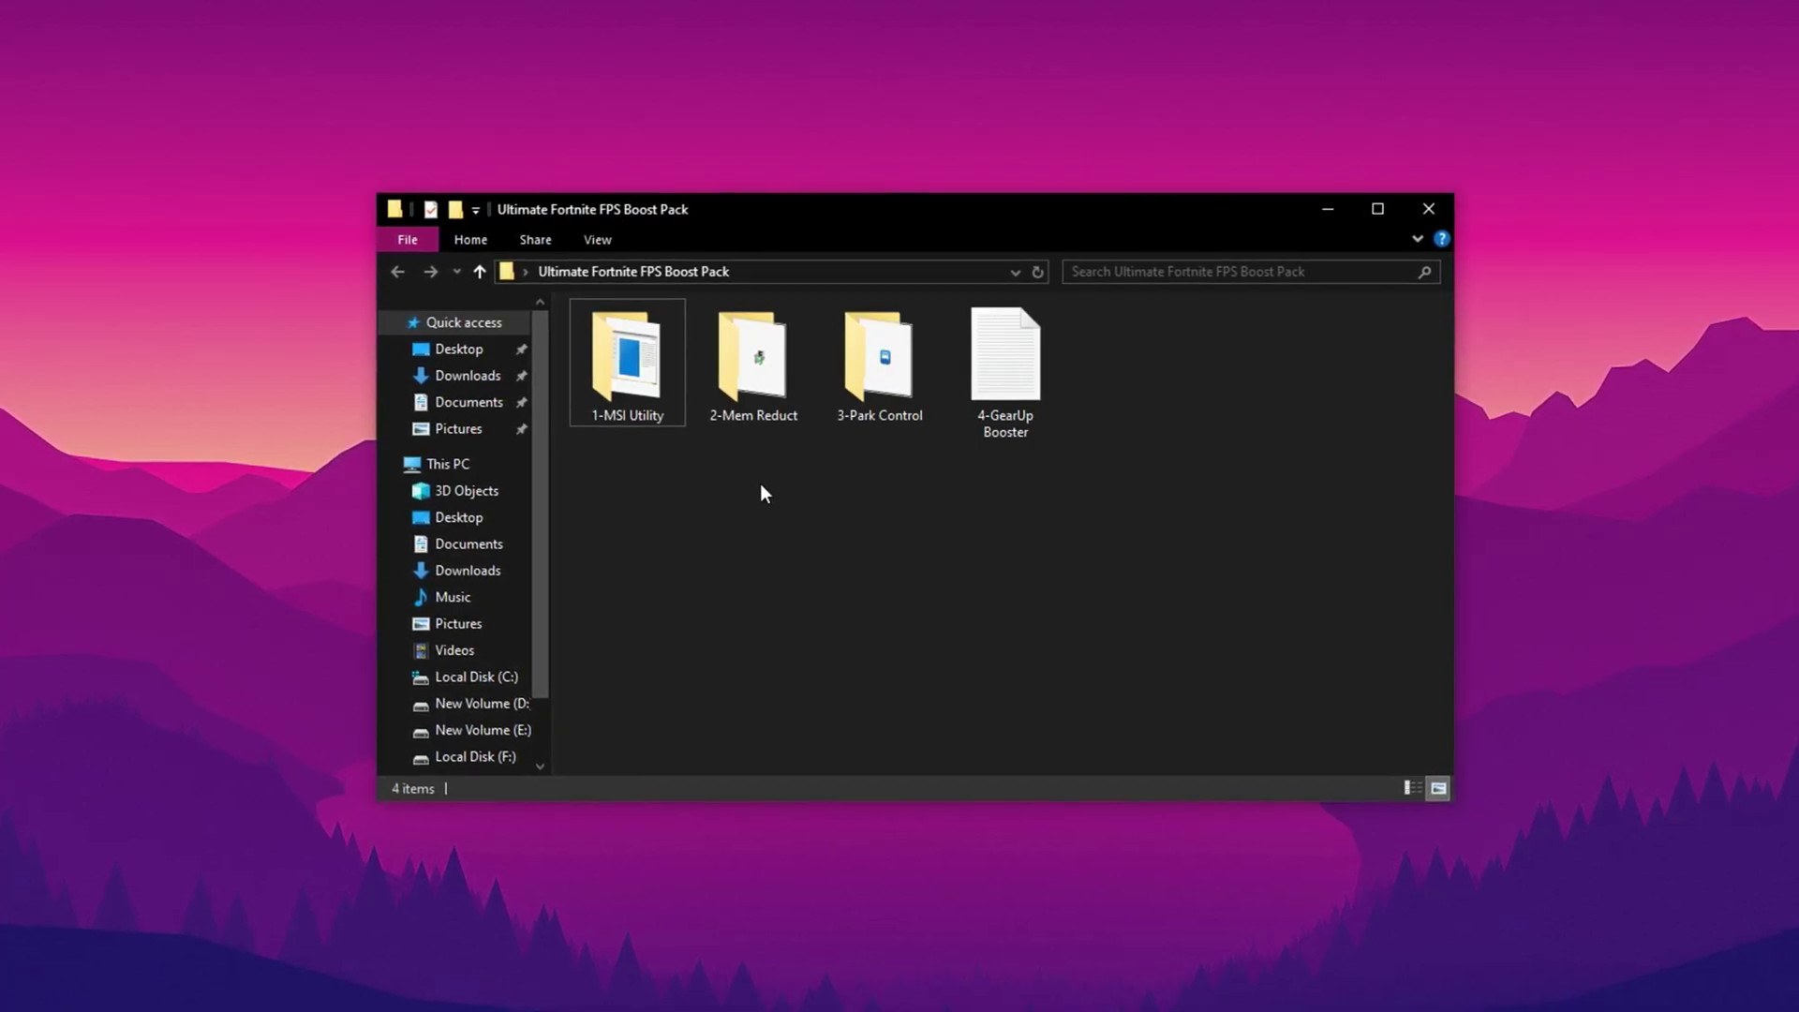
Run MSI_util_v3 from the 1-MSI Utility folder as administrator, allow its changes, and bring its whole device list into view
{"action": "double_click", "coordinate": [611, 375]}
{"action": "left_click", "coordinate": [625, 344]}
{"action": "right_click", "coordinate": [622, 343]}
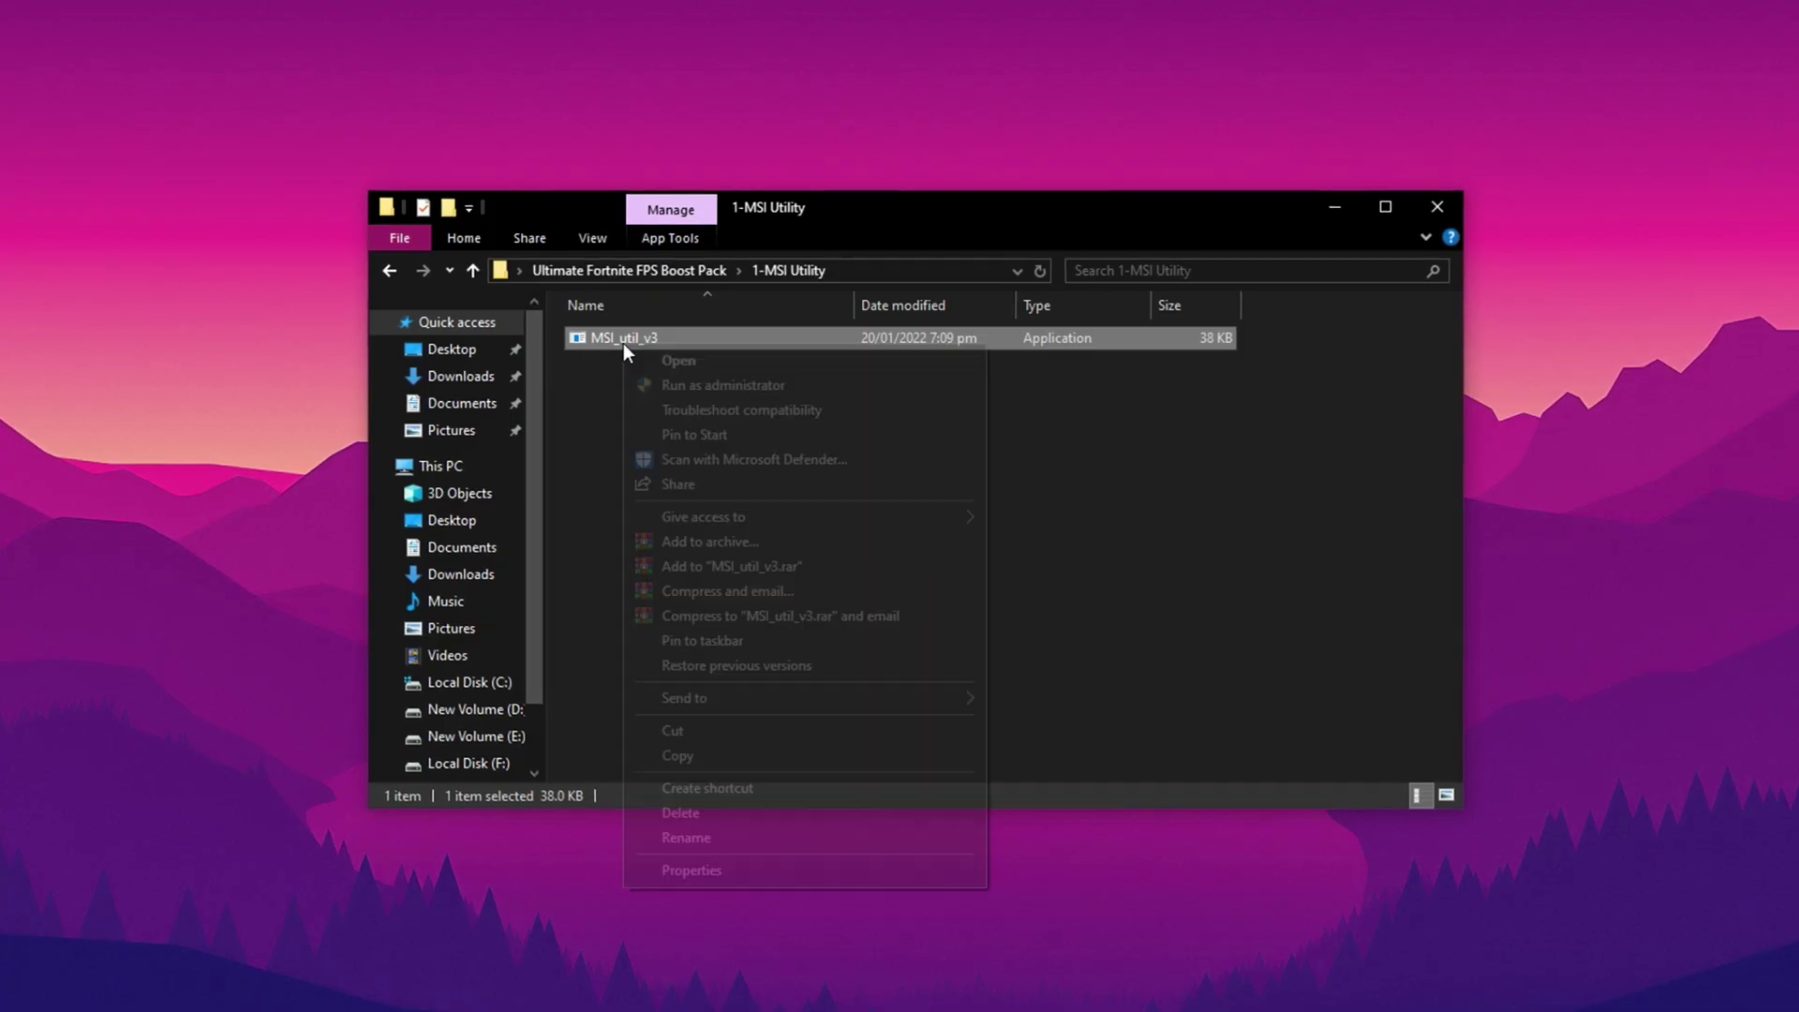
{"action": "left_click", "coordinate": [662, 387]}
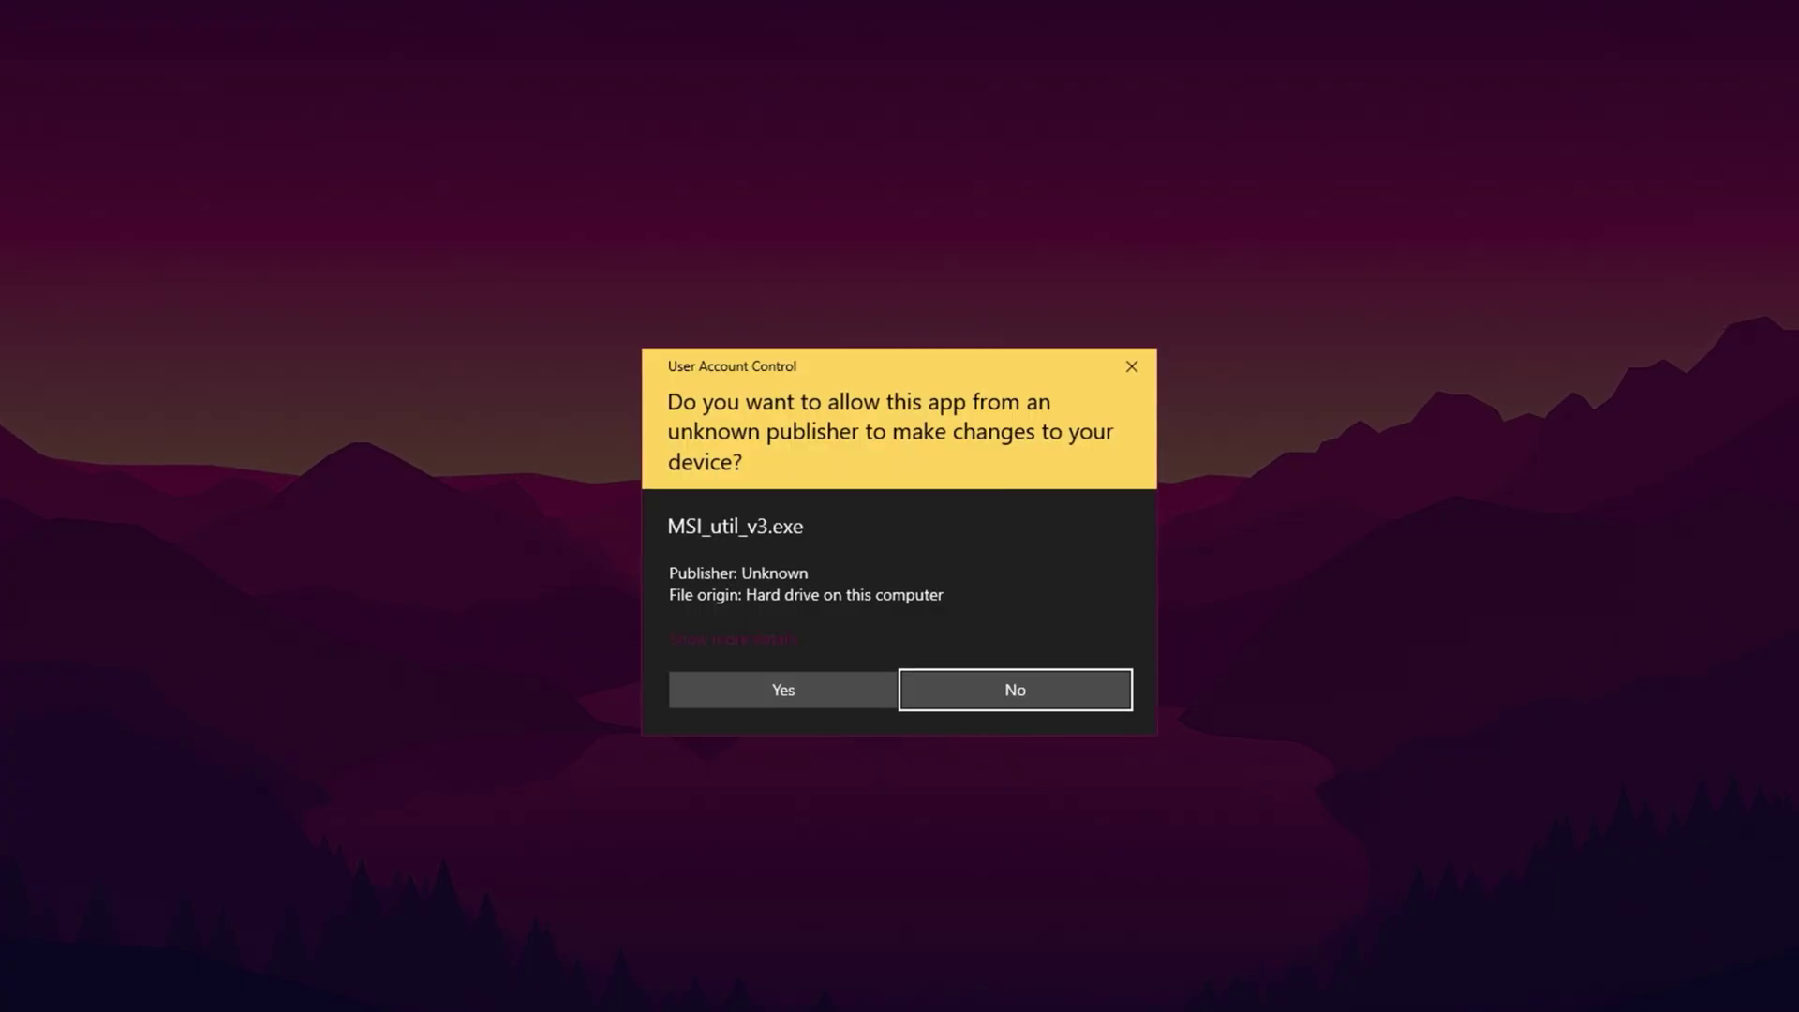
{"action": "left_click", "coordinate": [715, 689]}
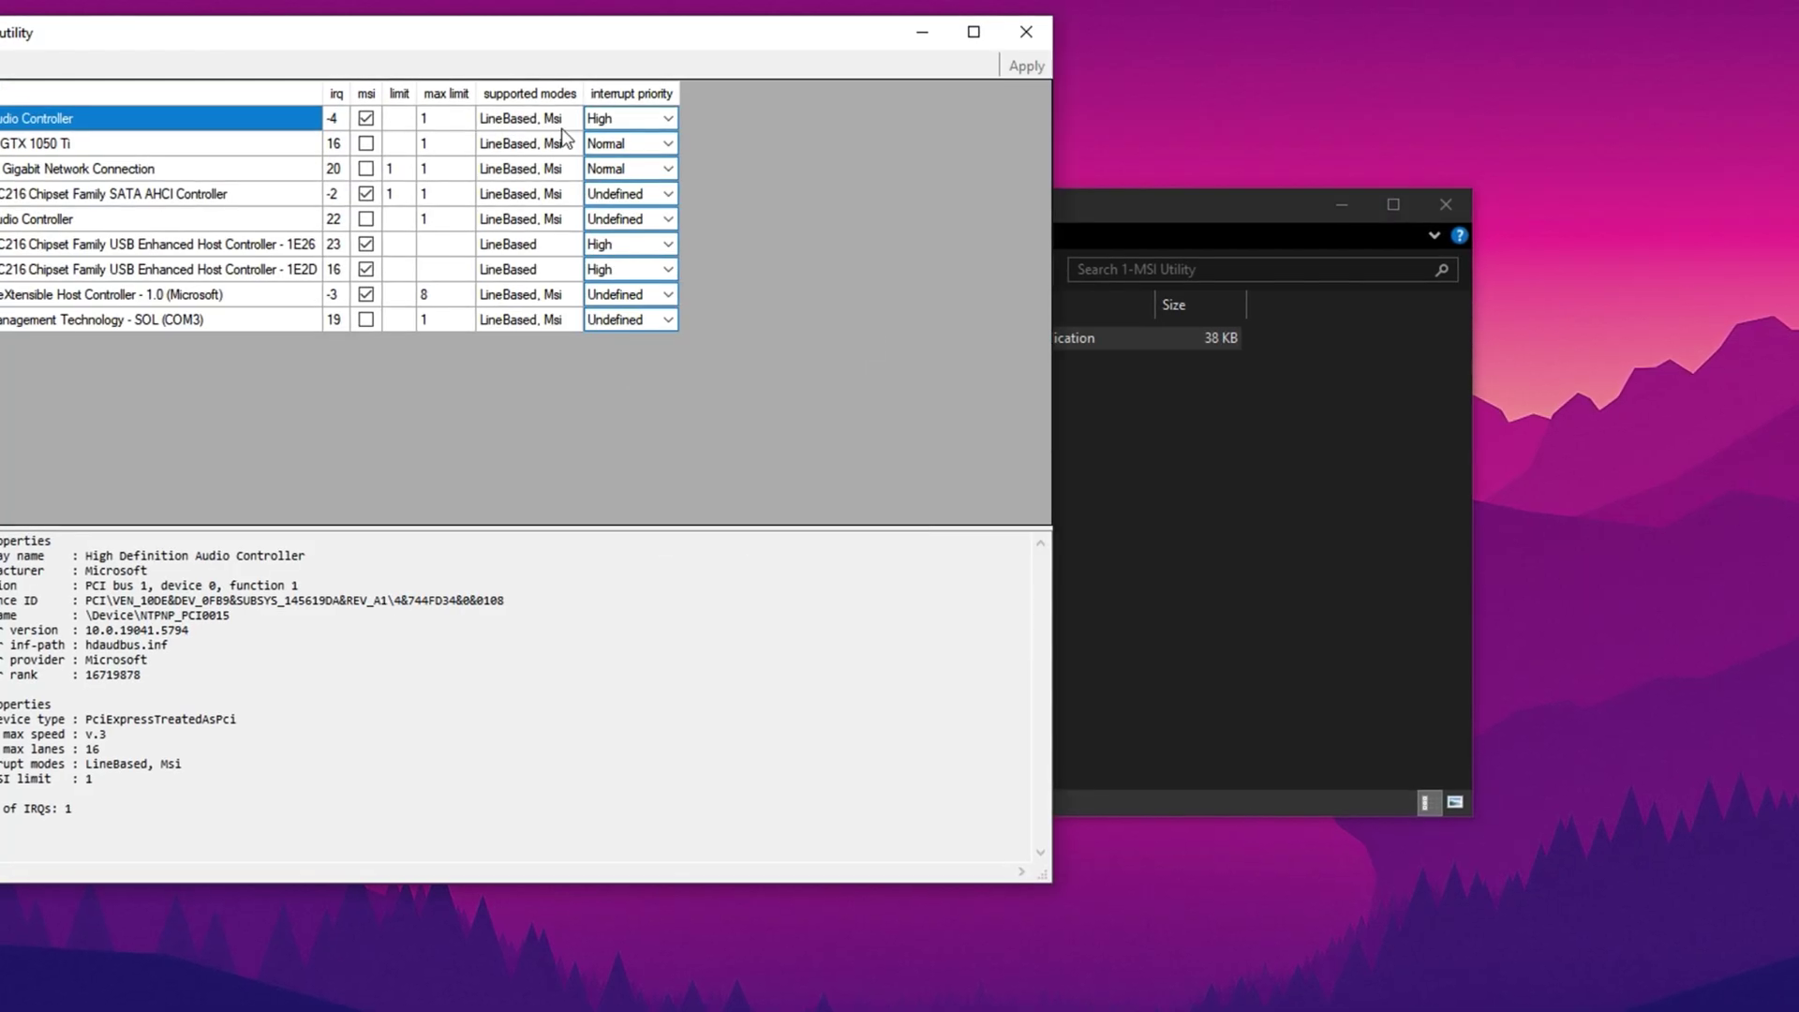
{"action": "left_click_drag", "start_coordinate": [403, 34], "coordinate": [898, 158]}
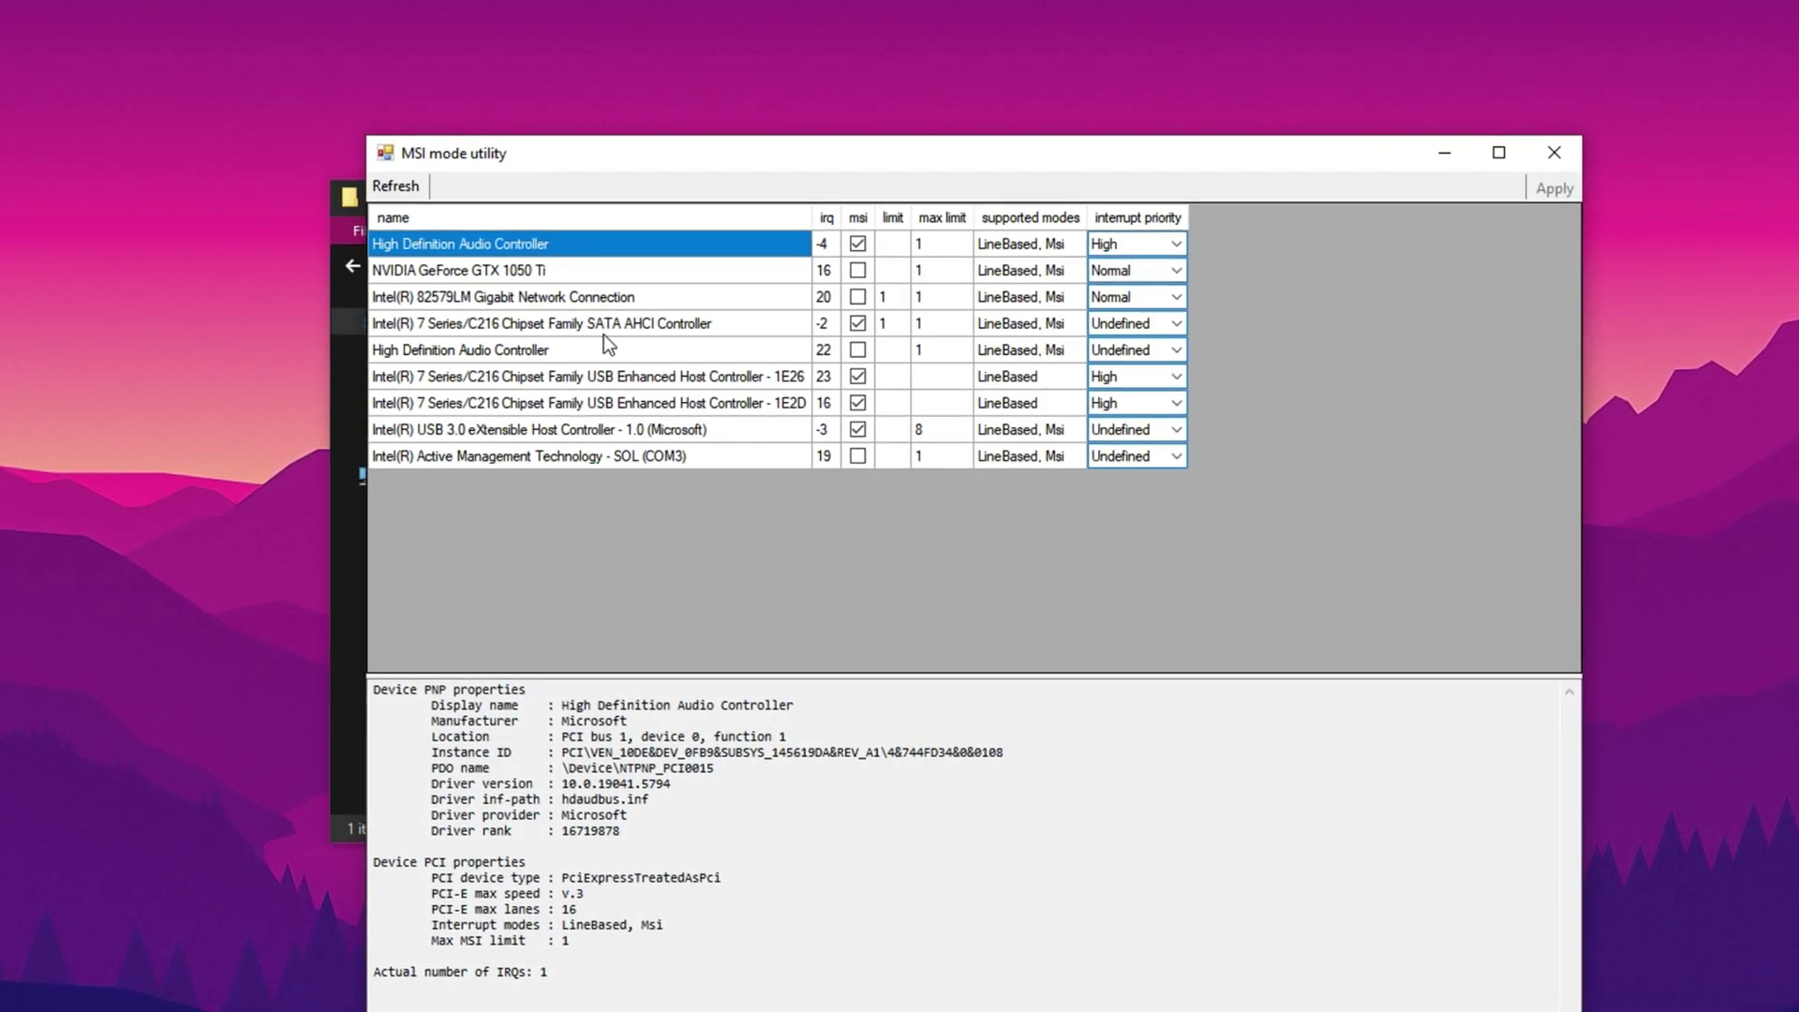
Set the interrupt priority of the Intel(R) 82579LM Gigabit Network Connection to High
{"action": "left_click", "coordinate": [562, 298]}
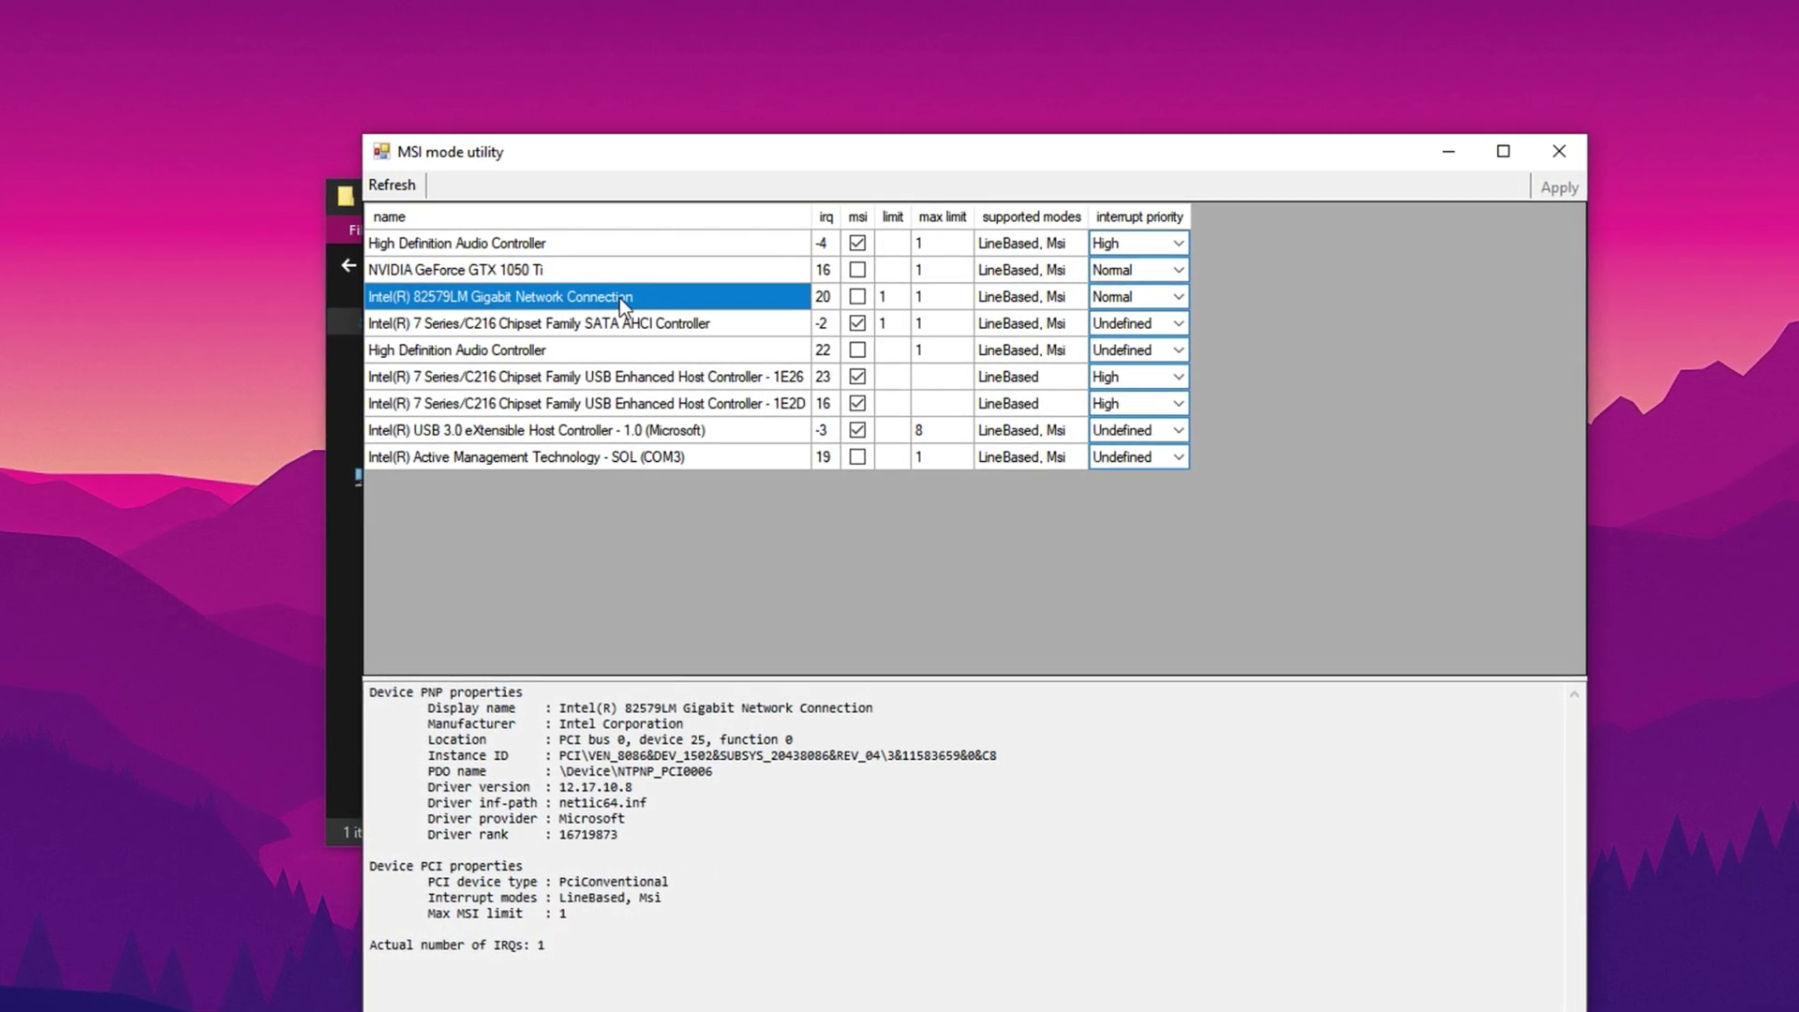
{"action": "left_click", "coordinate": [1161, 298]}
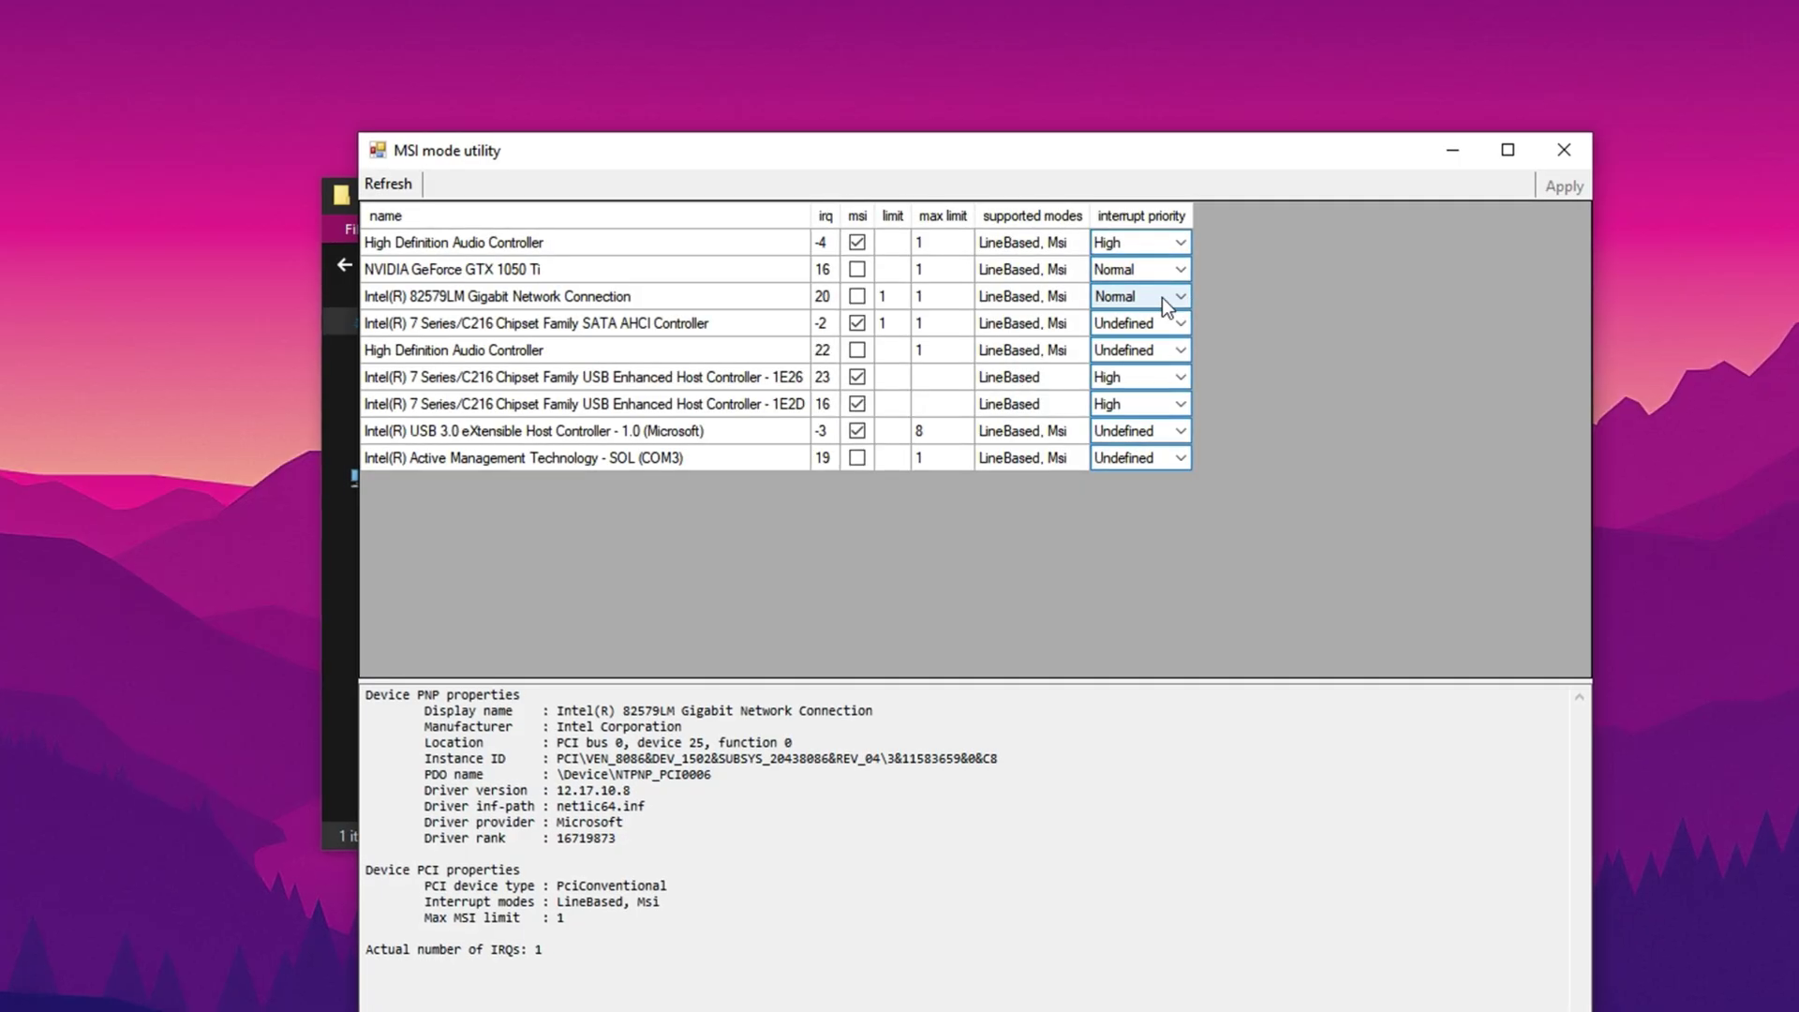
{"action": "left_click", "coordinate": [1180, 296]}
{"action": "left_click", "coordinate": [1149, 367]}
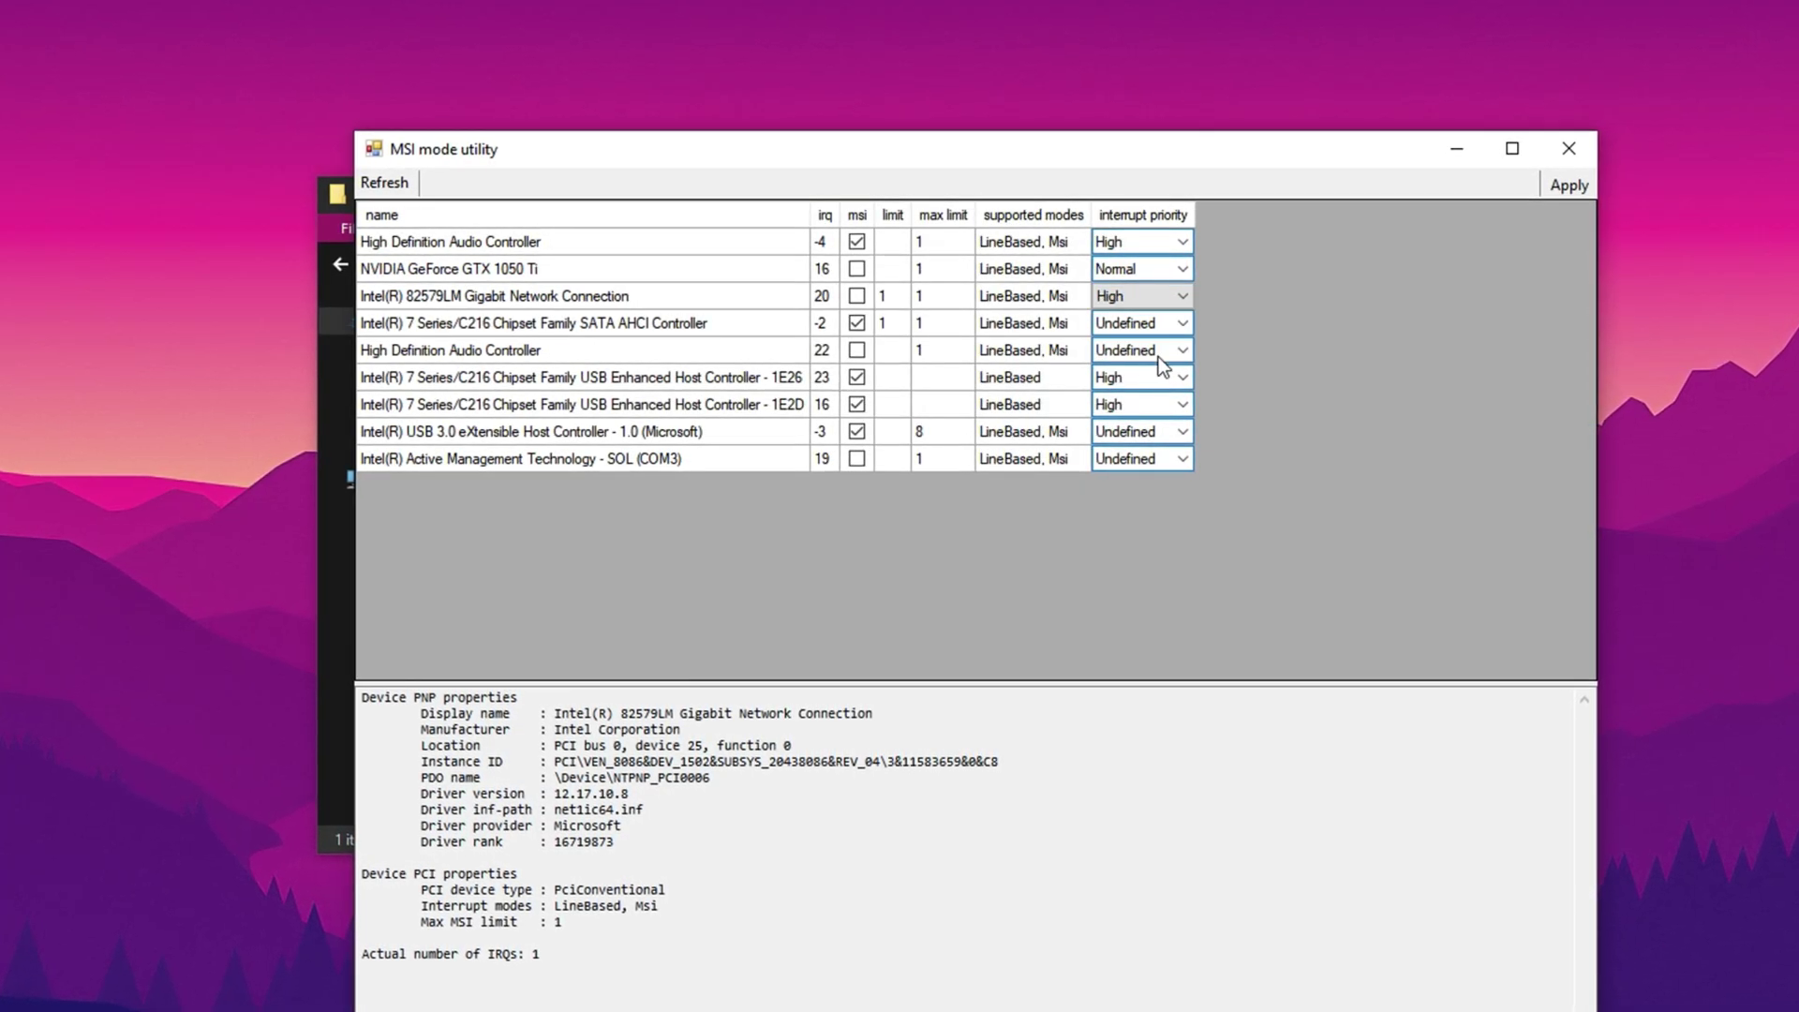
Set the interrupt priority of the NVIDIA GeForce GTX 1050 Ti to High
{"action": "left_click", "coordinate": [663, 268]}
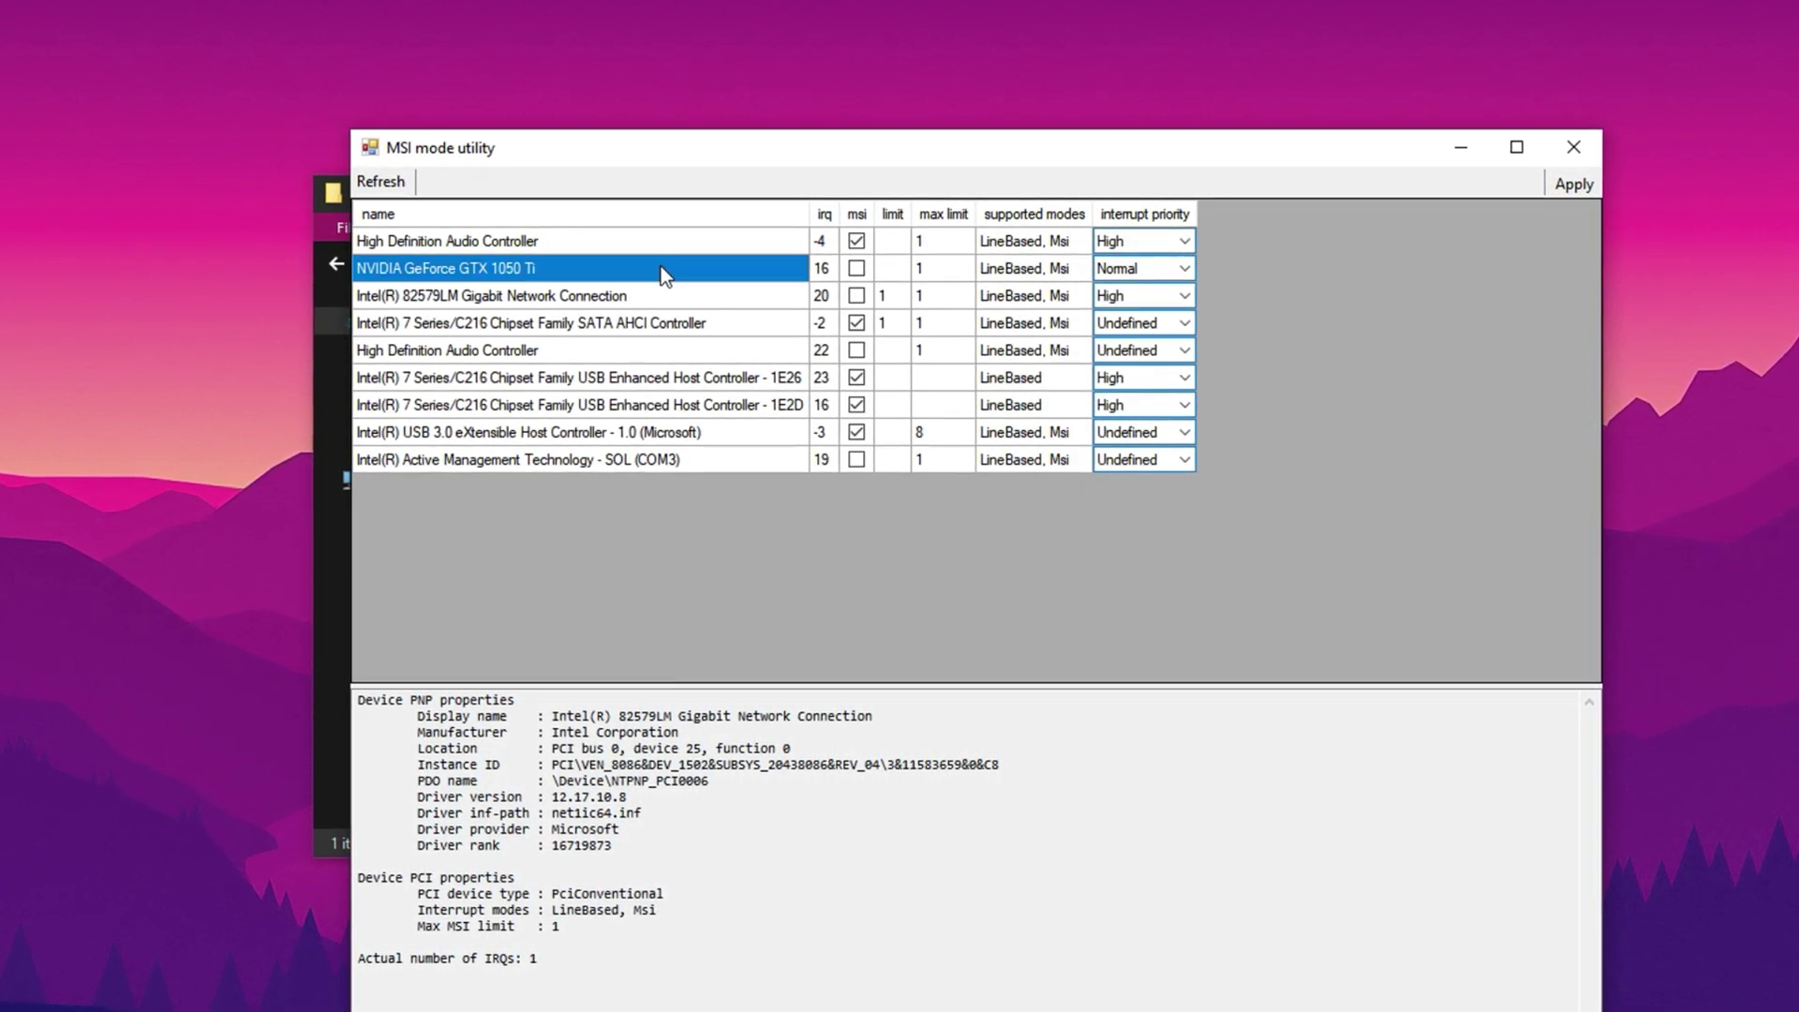
{"action": "left_click", "coordinate": [1185, 268]}
{"action": "left_click", "coordinate": [1124, 340]}
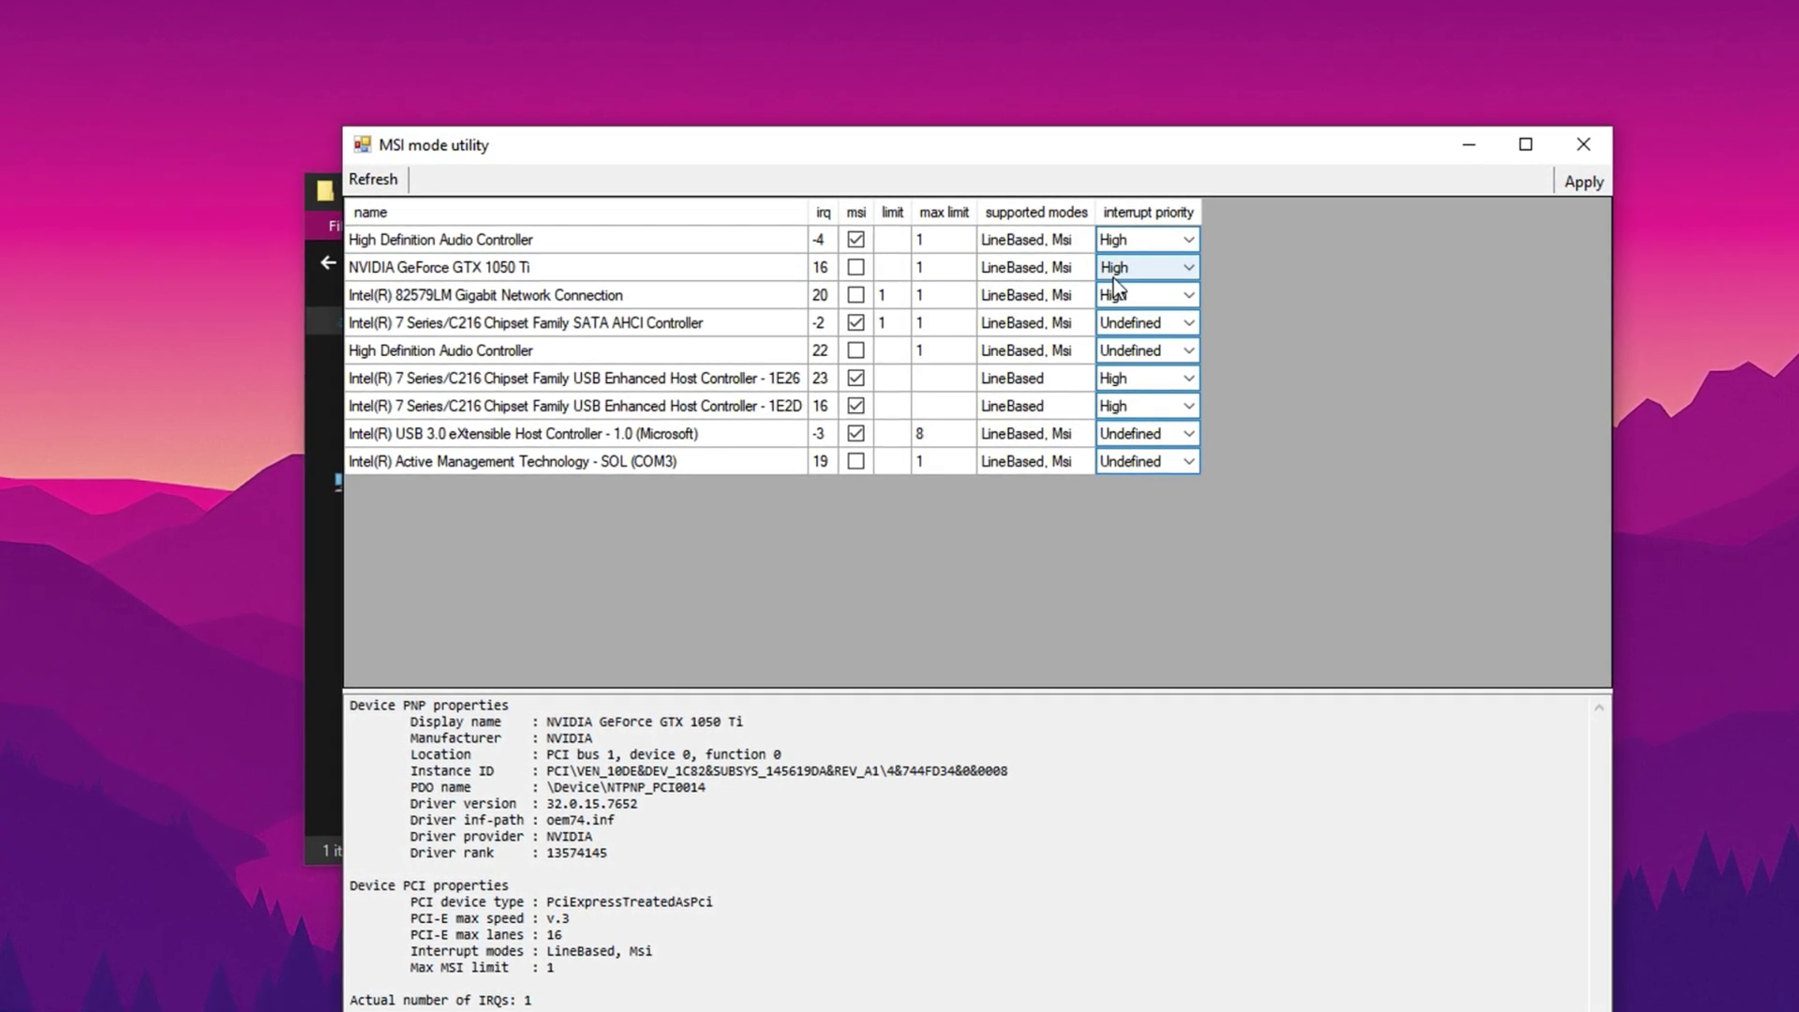
Enable MSI for the NVIDIA GeForce GTX 1050 Ti and the Intel Gigabit Network Connection, apply the changes and close the utility
{"action": "left_click", "coordinate": [855, 267]}
{"action": "left_click", "coordinate": [855, 295]}
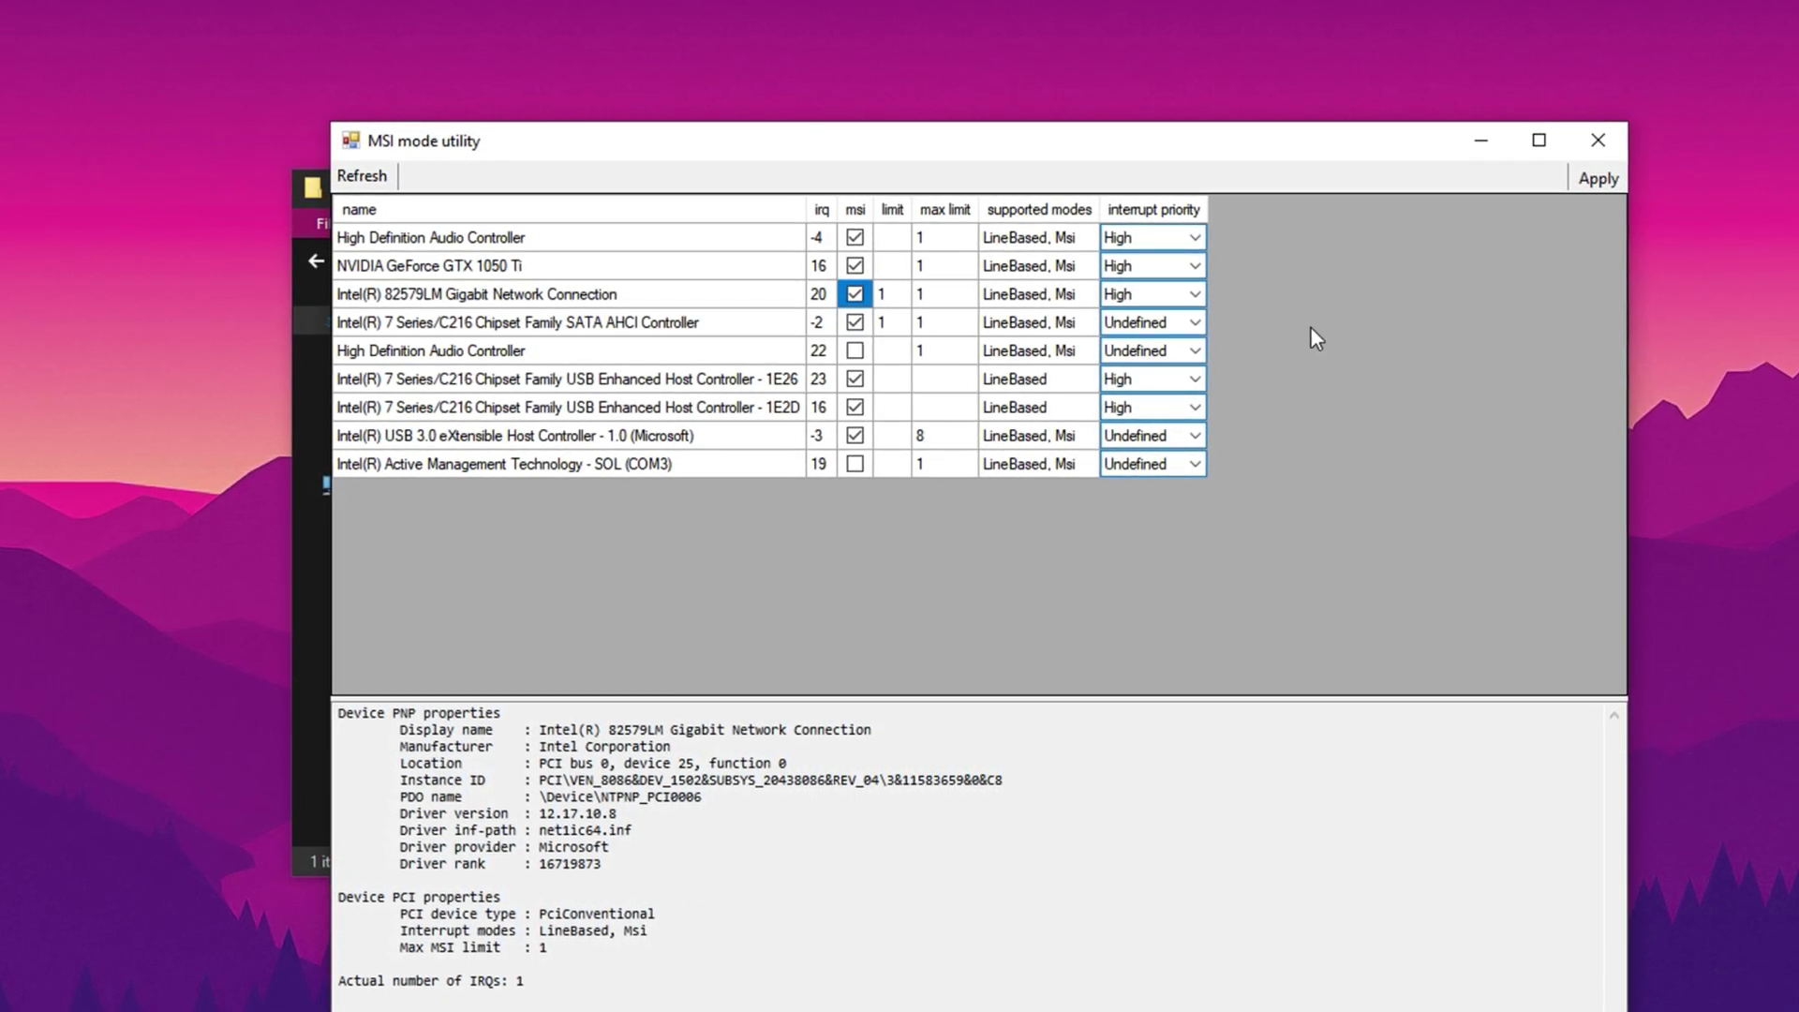
{"action": "left_click", "coordinate": [1584, 184]}
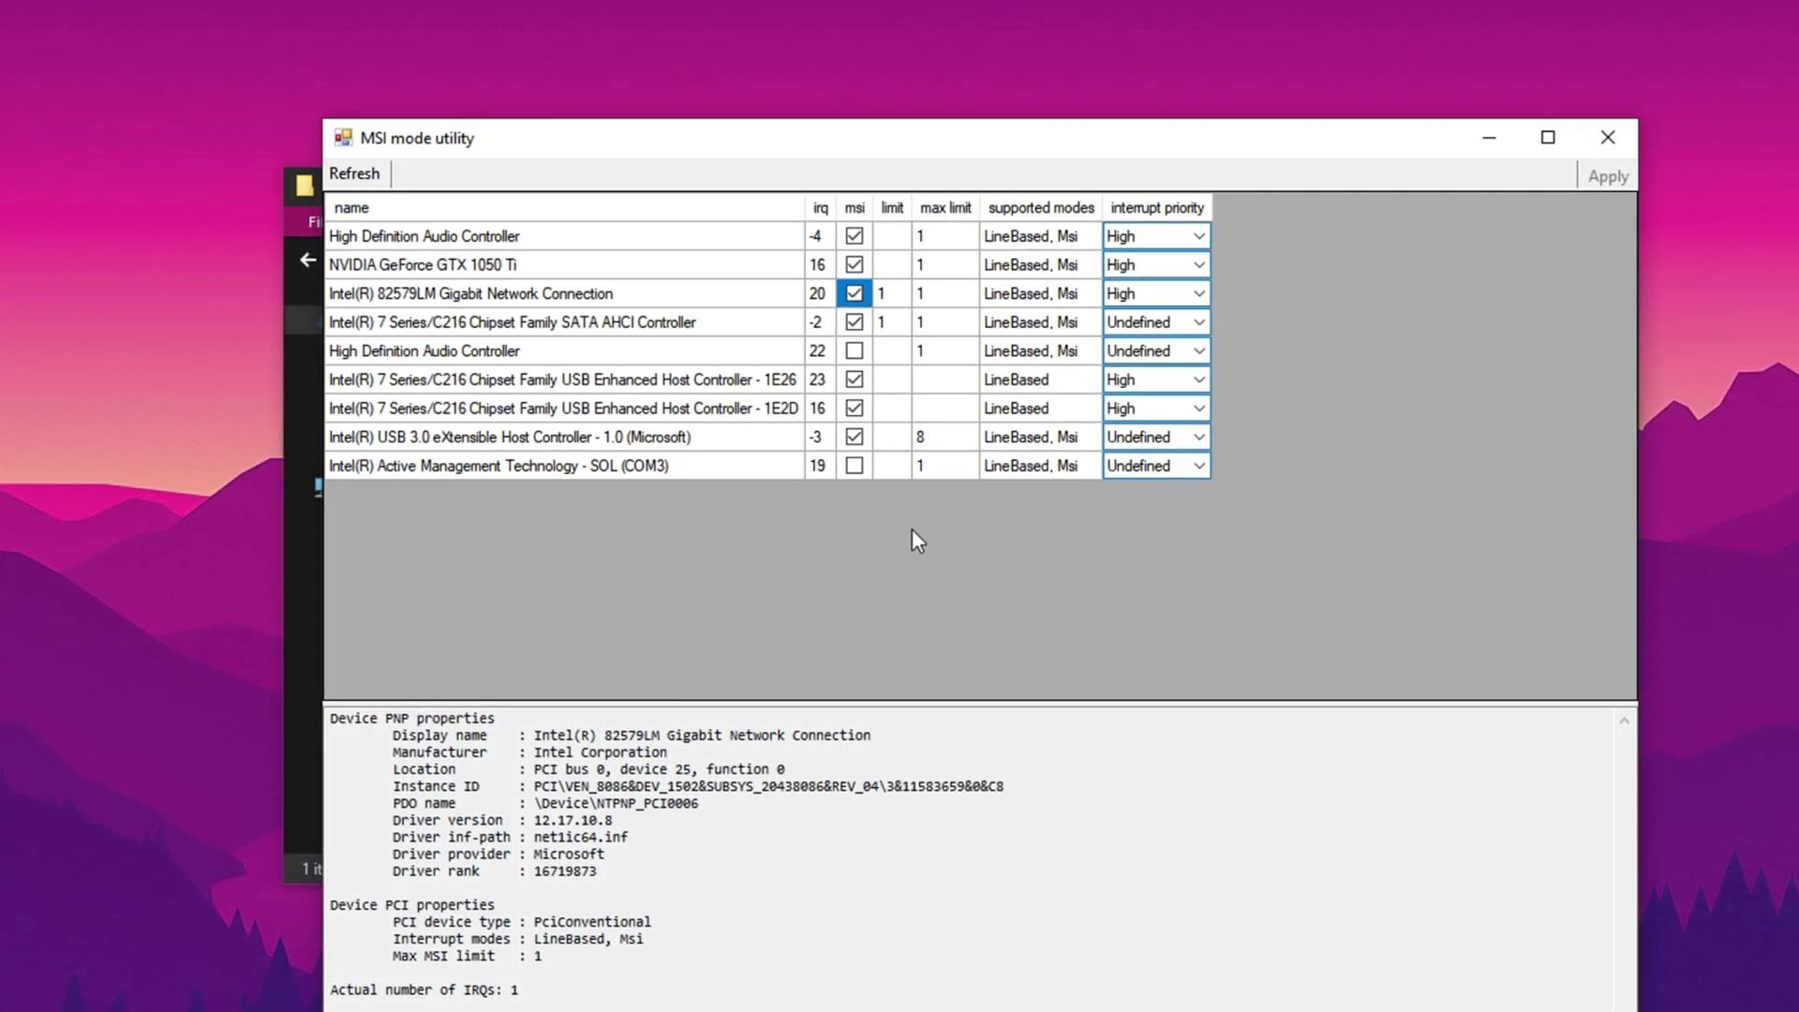
{"action": "left_click", "coordinate": [1621, 143]}
Open the pack's 2-Mem Reduct folder, clean the memory three times with Mem Reduct, and minimise it
{"action": "key", "text": "alt+Left"}
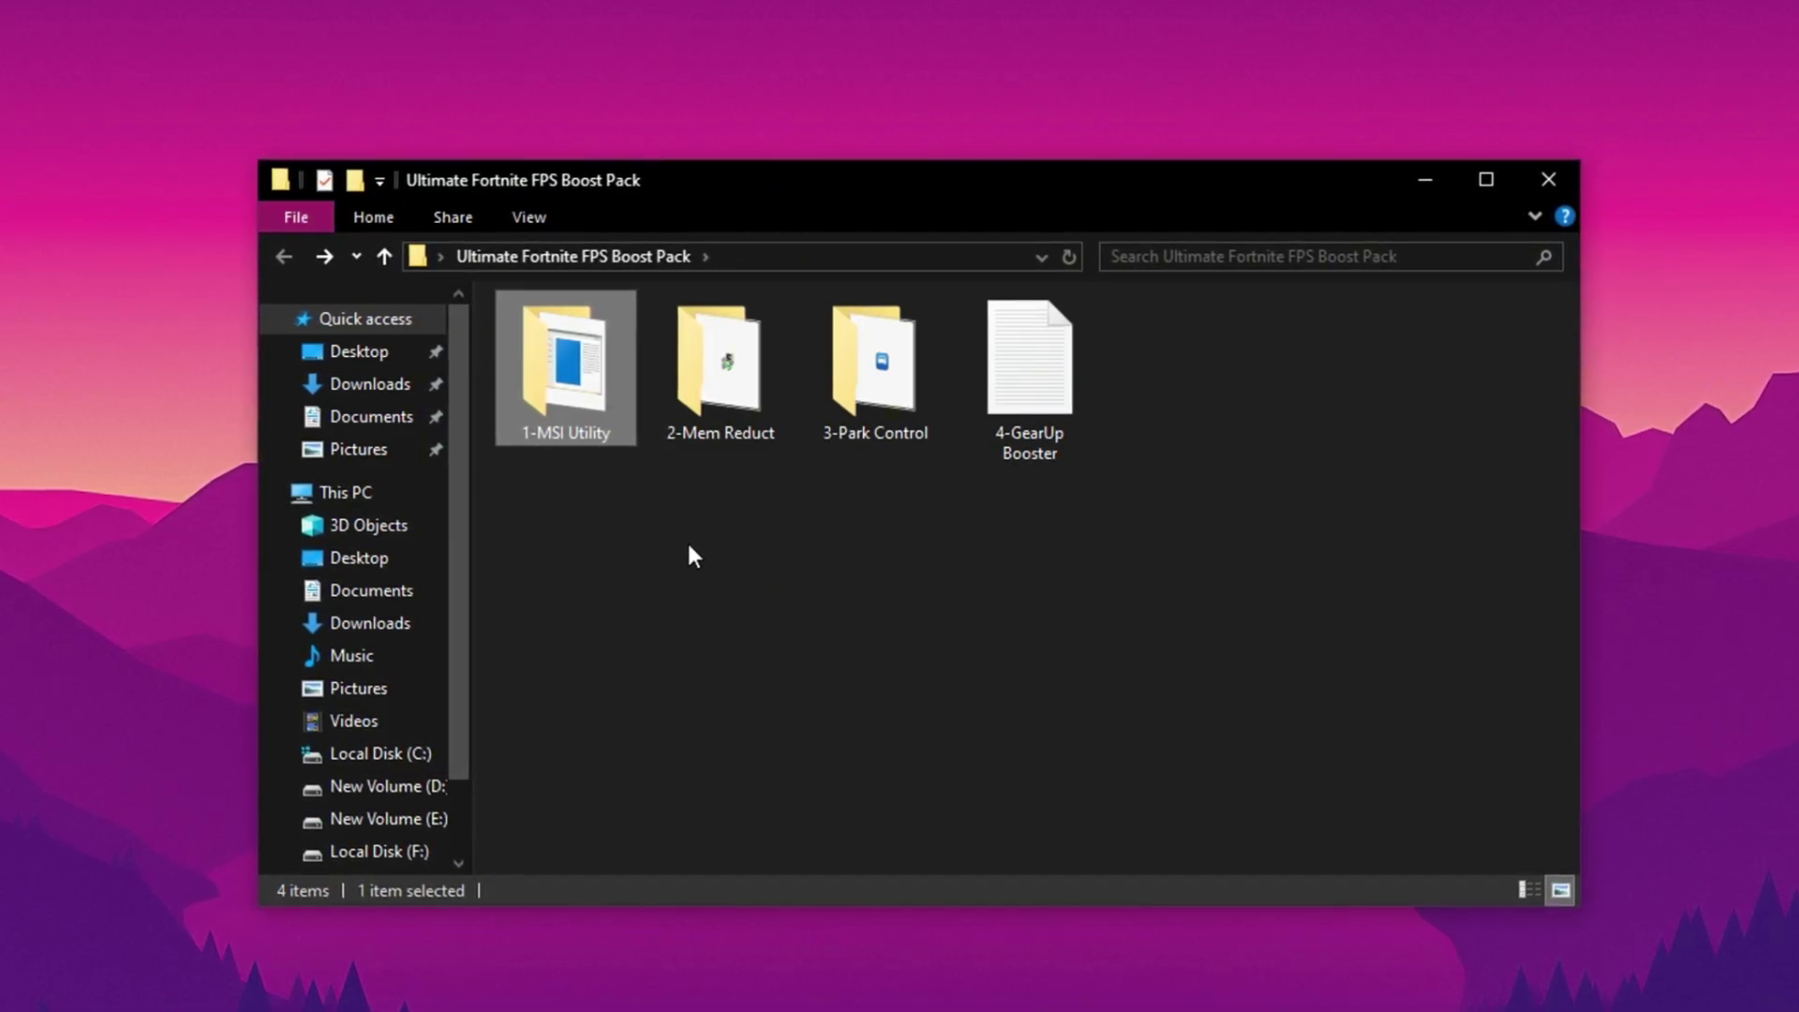
{"action": "double_click", "coordinate": [720, 366]}
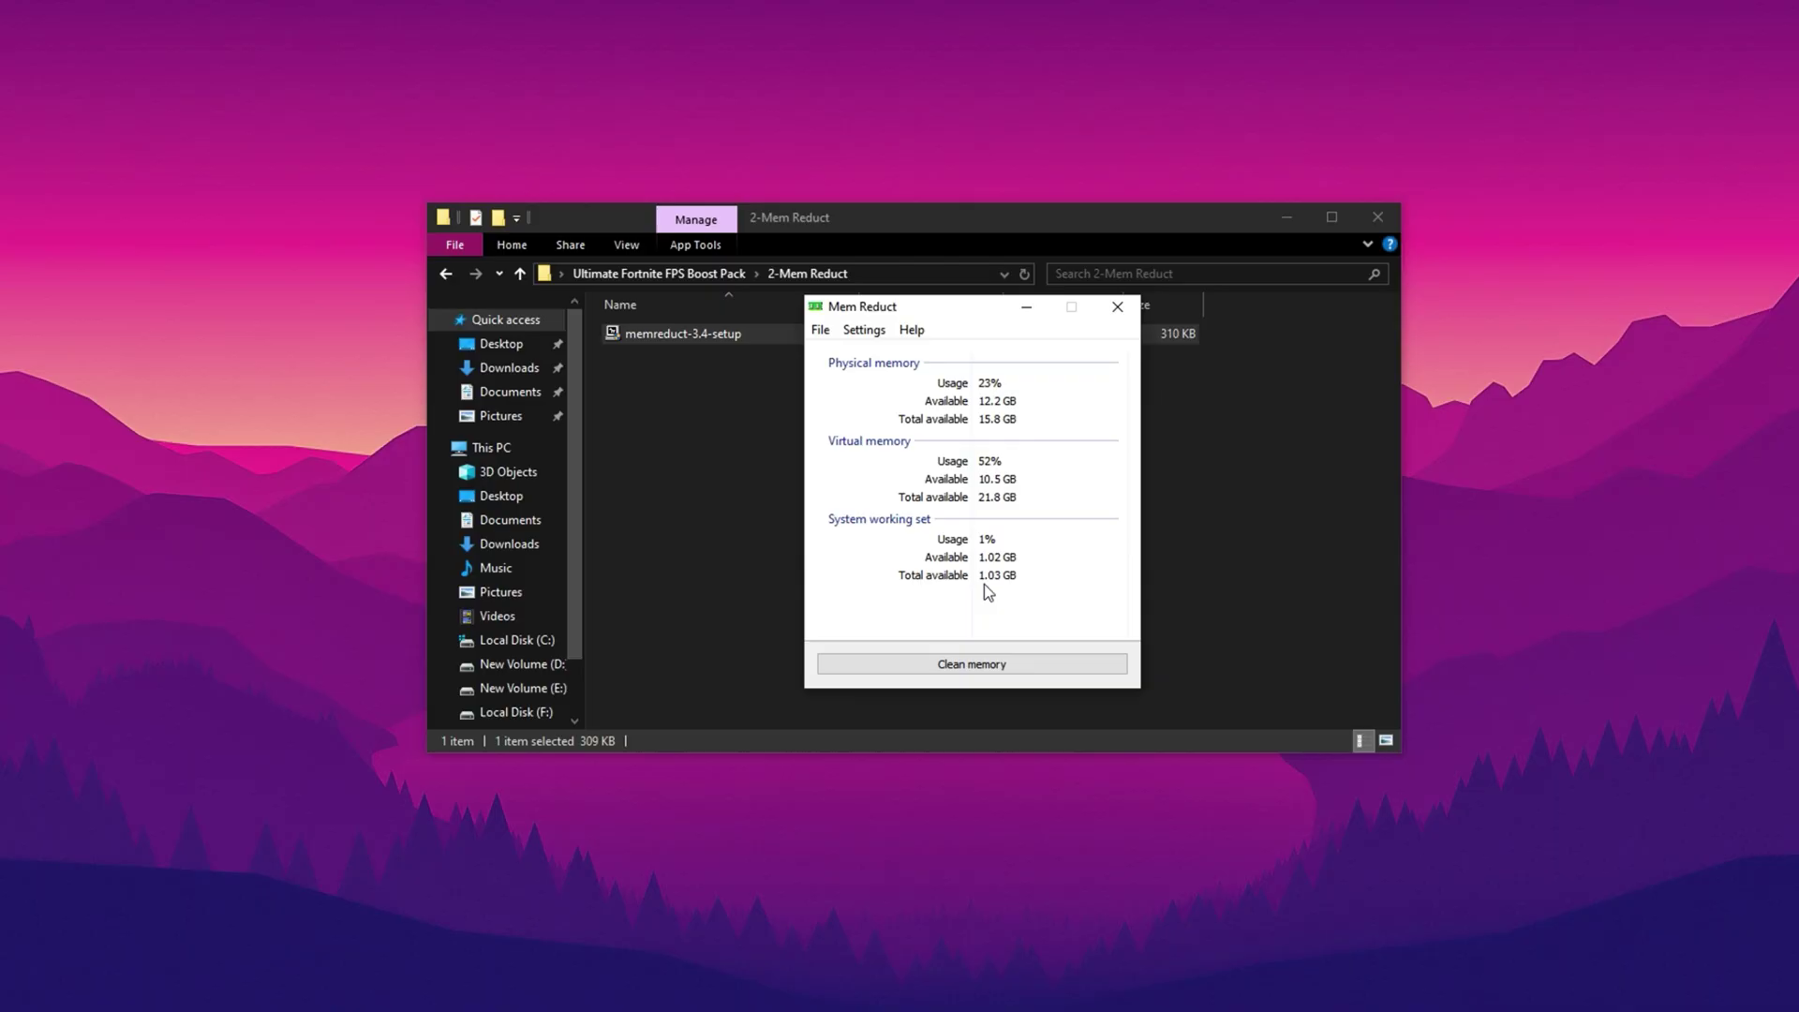
{"action": "left_click", "coordinate": [951, 676]}
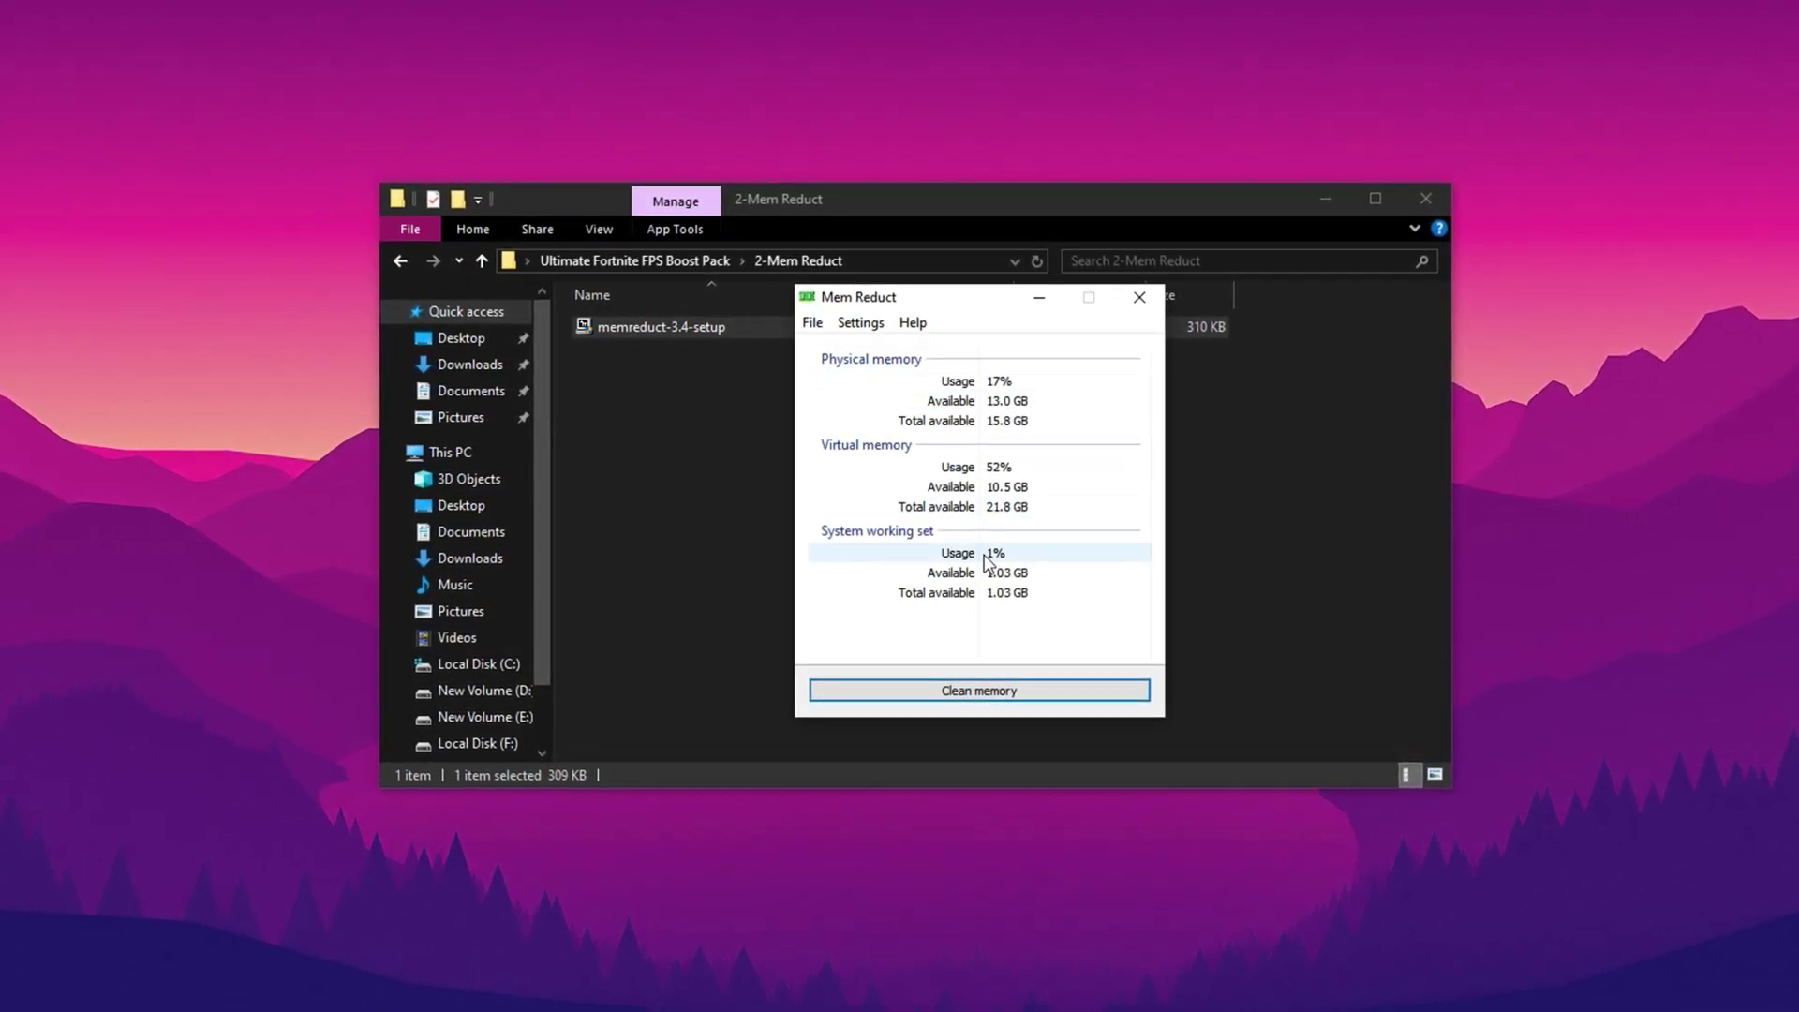
{"action": "left_click", "coordinate": [979, 705]}
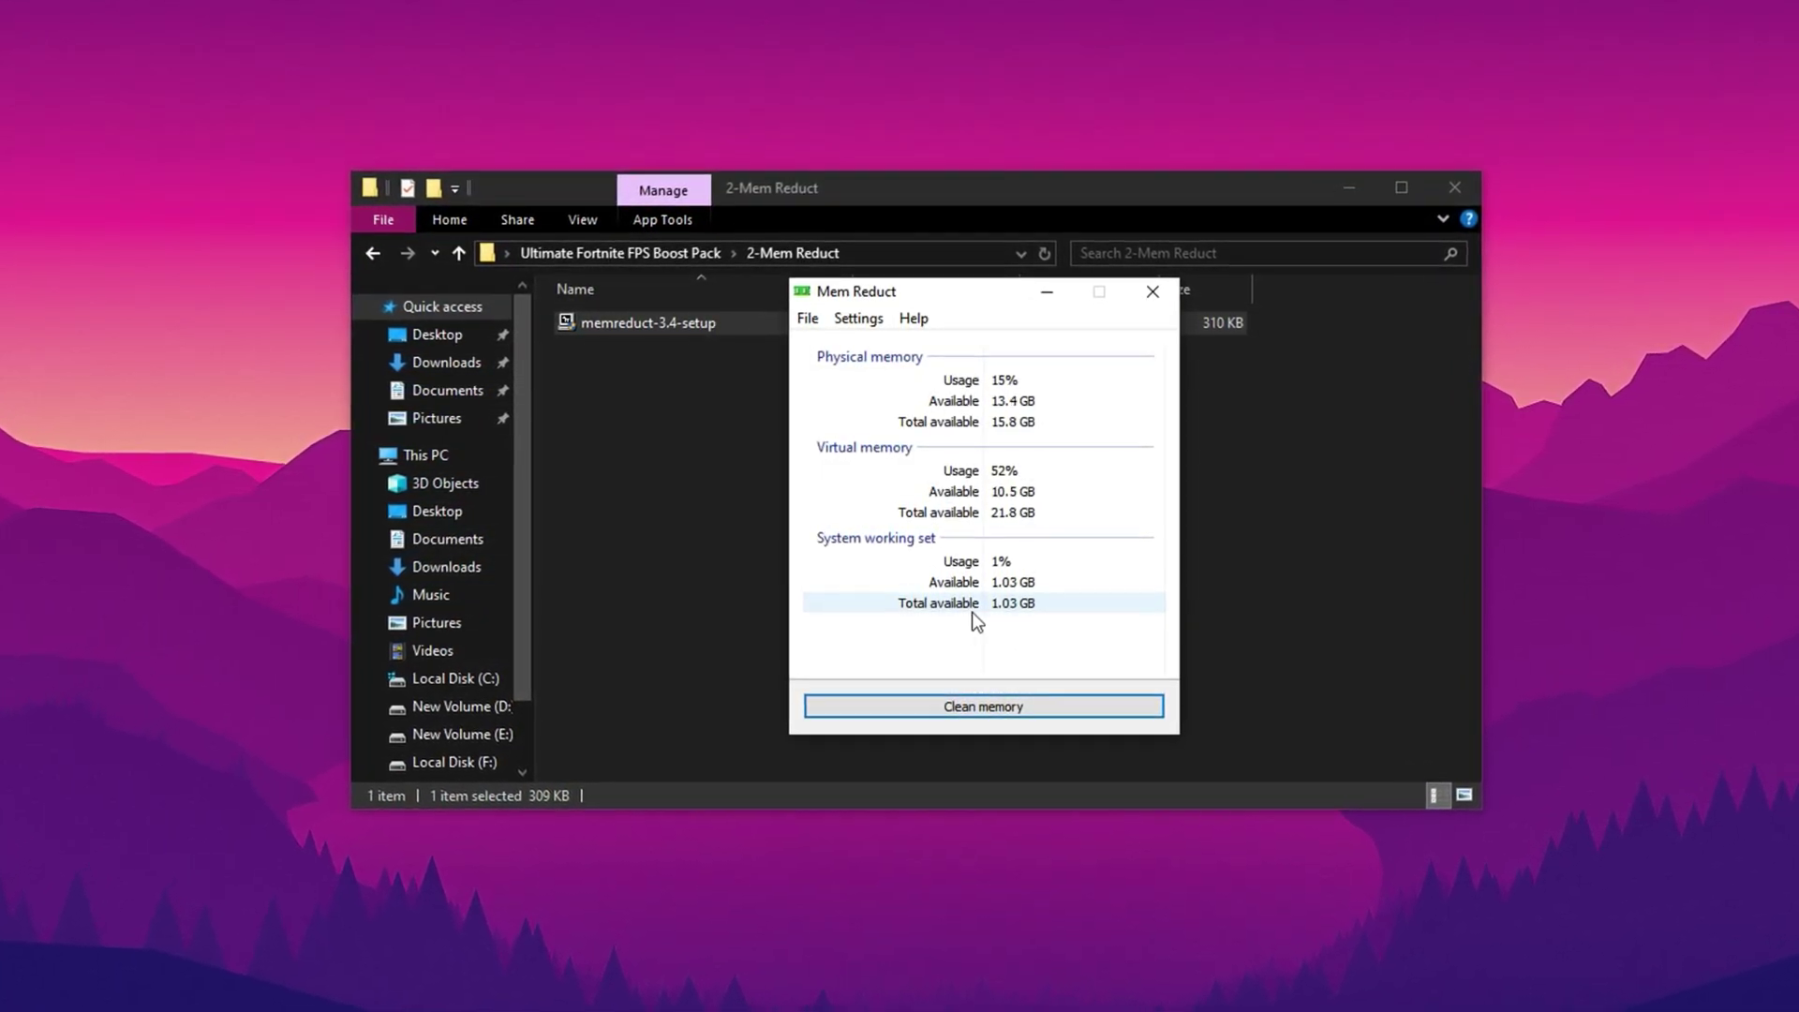
{"action": "left_click", "coordinate": [960, 714]}
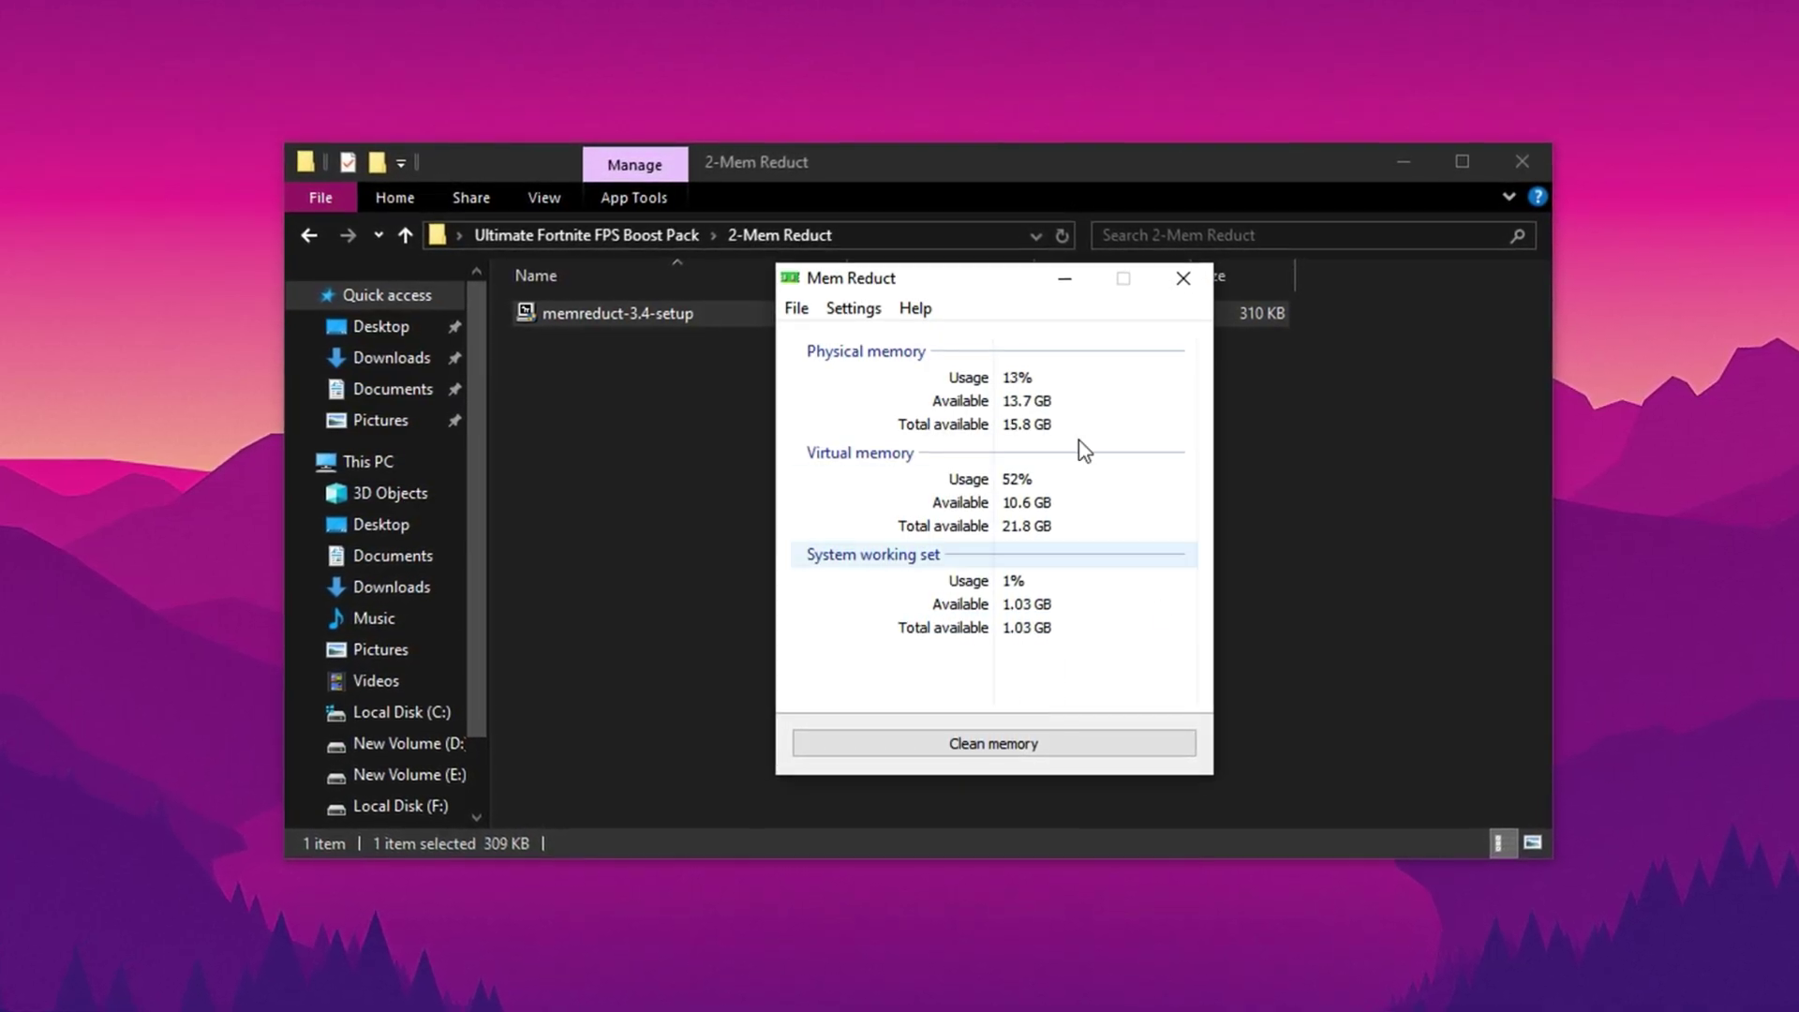
{"action": "left_click", "coordinate": [1065, 279]}
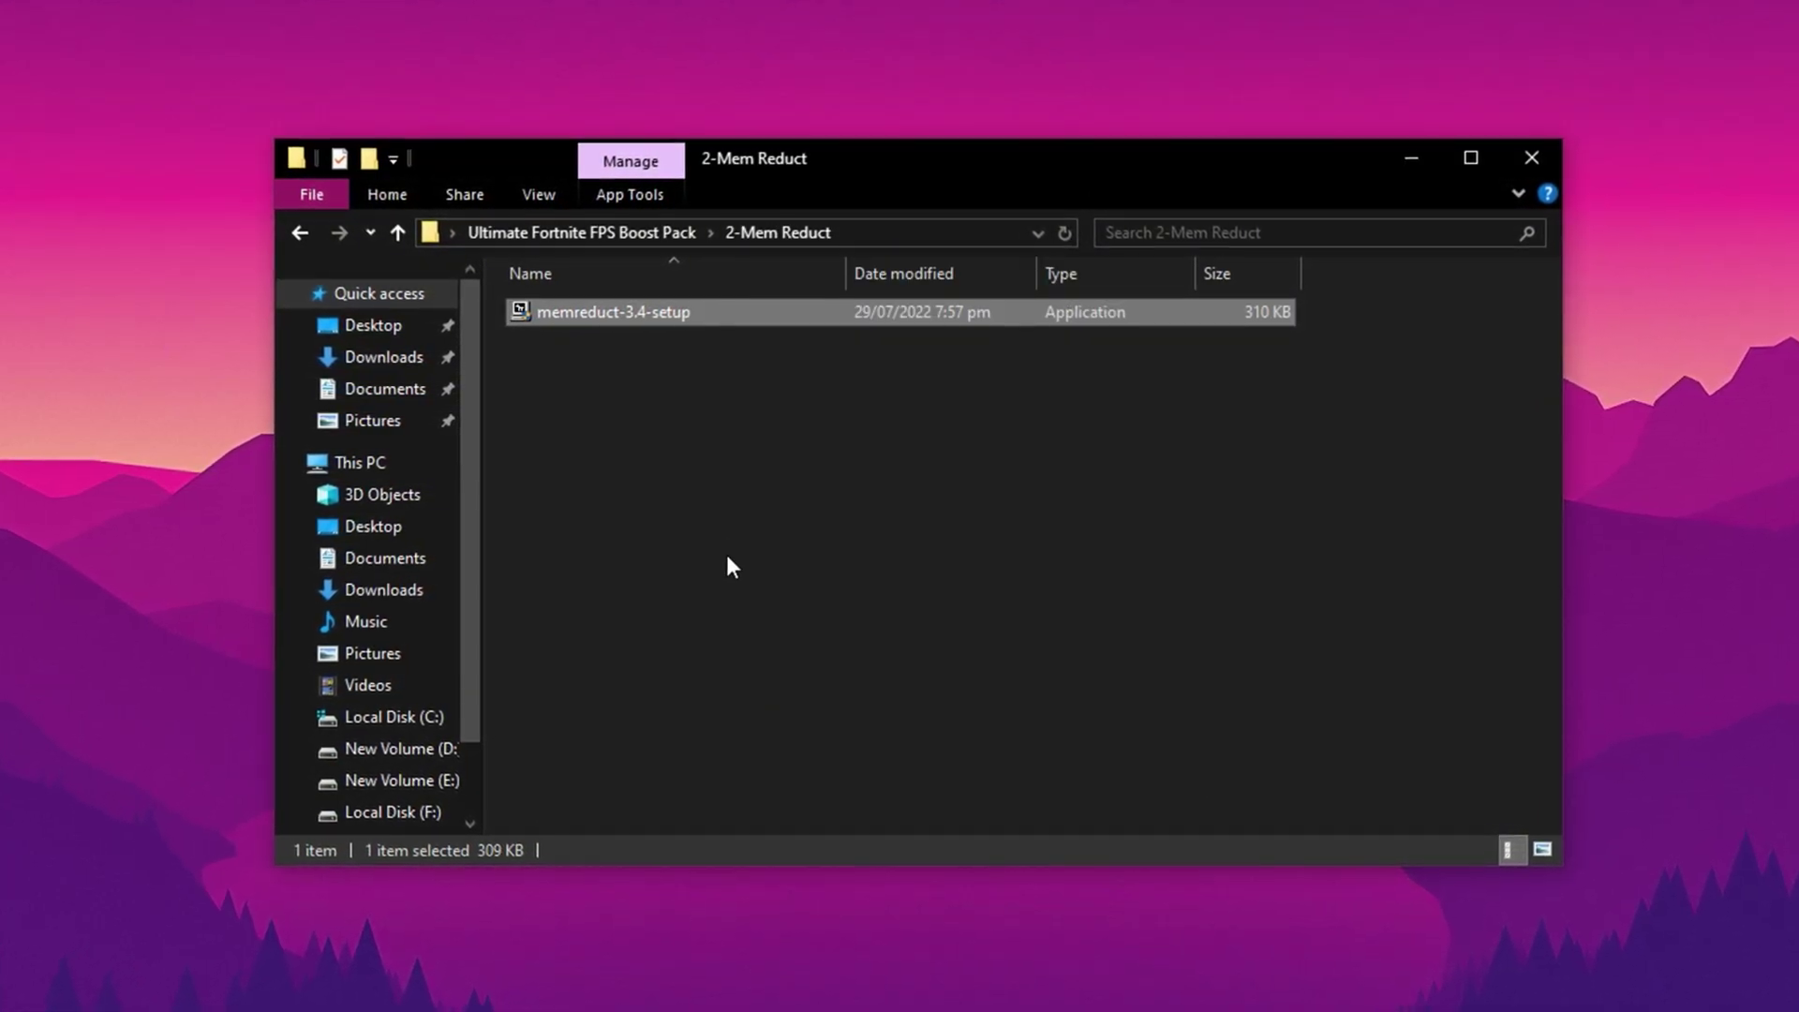
Open the pack's 3-Park Control folder, select parkcontrolsetup64, and bring up the ParkControl window already running in the background
{"action": "key", "text": "alt+Up"}
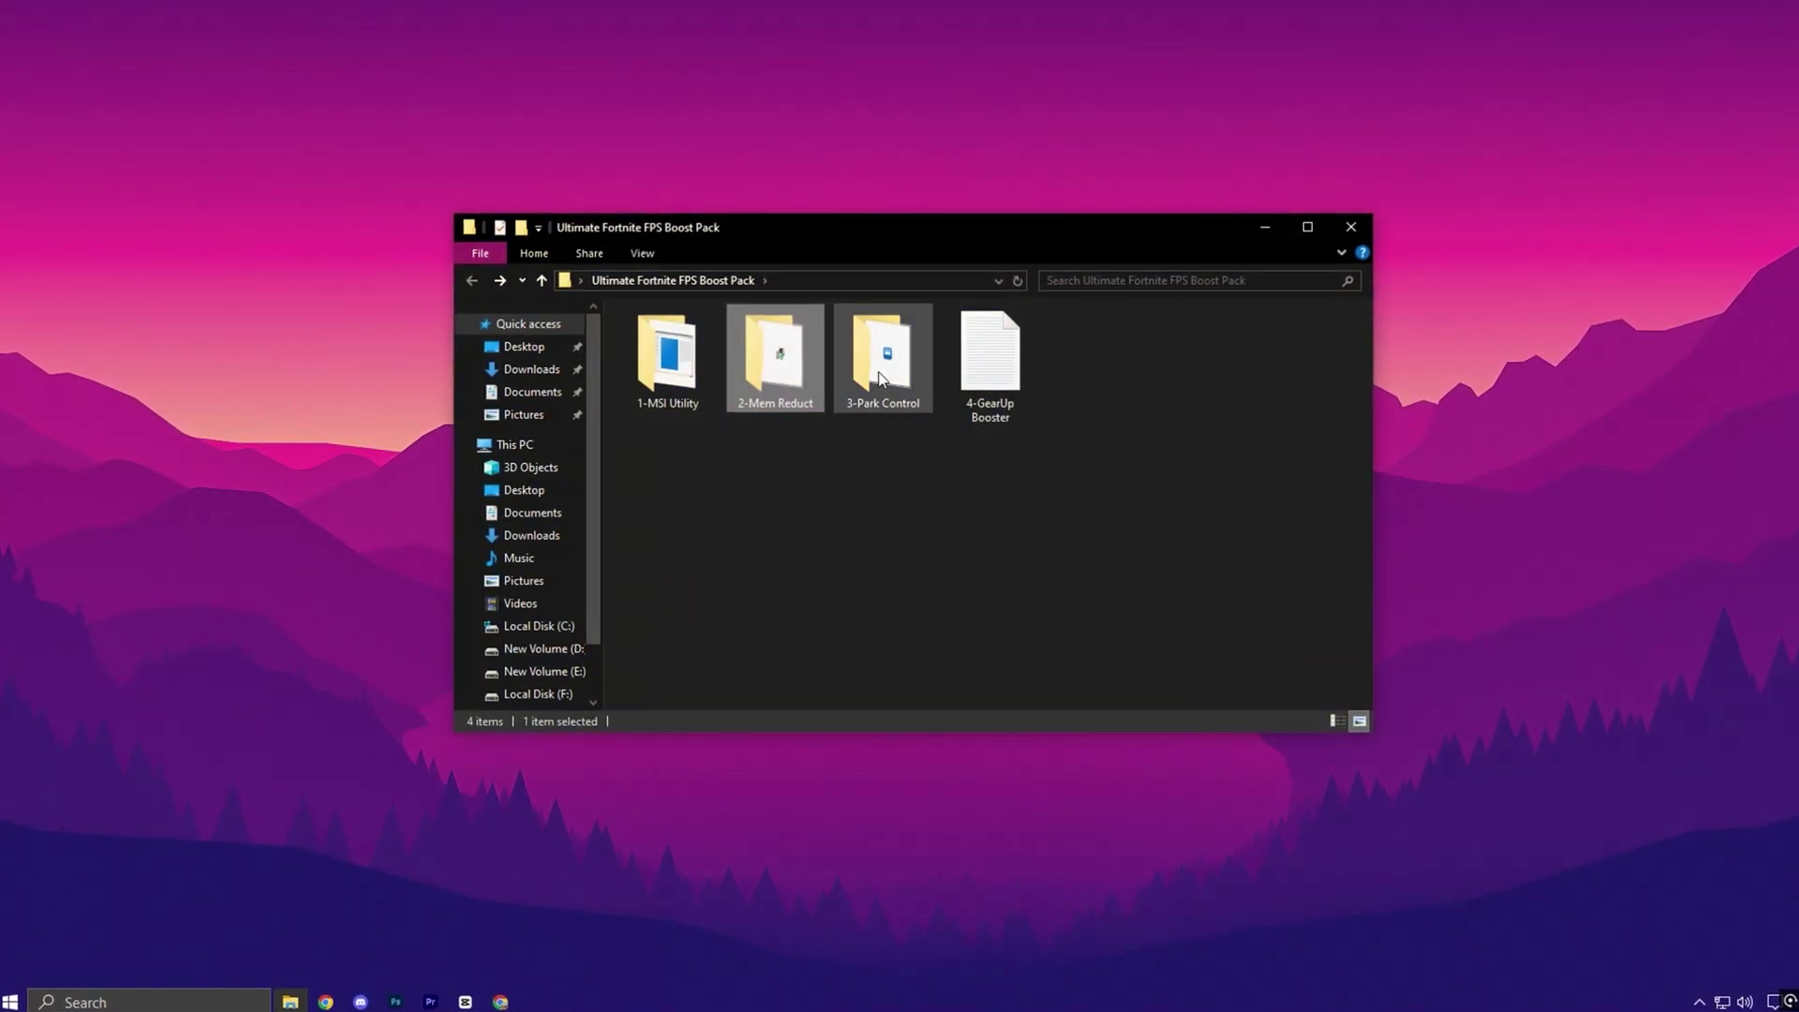
{"action": "left_click", "coordinate": [851, 333]}
{"action": "double_click", "coordinate": [866, 352]}
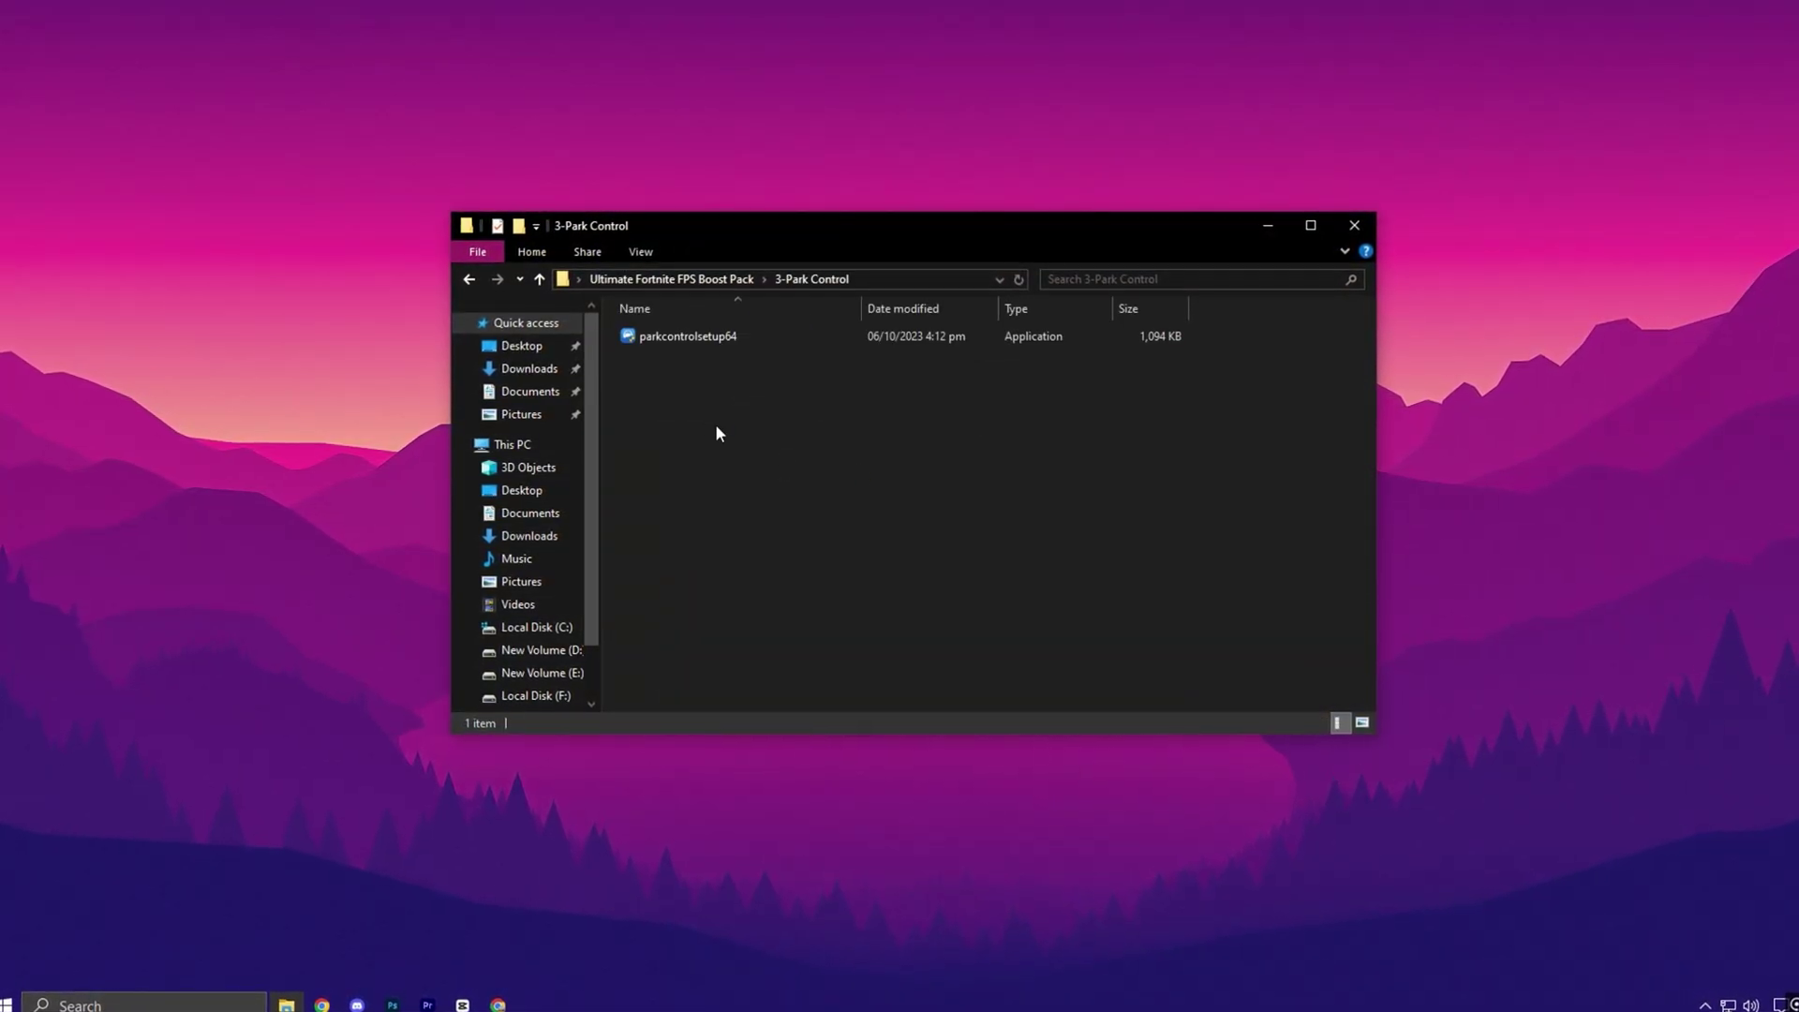
{"action": "left_click", "coordinate": [739, 339]}
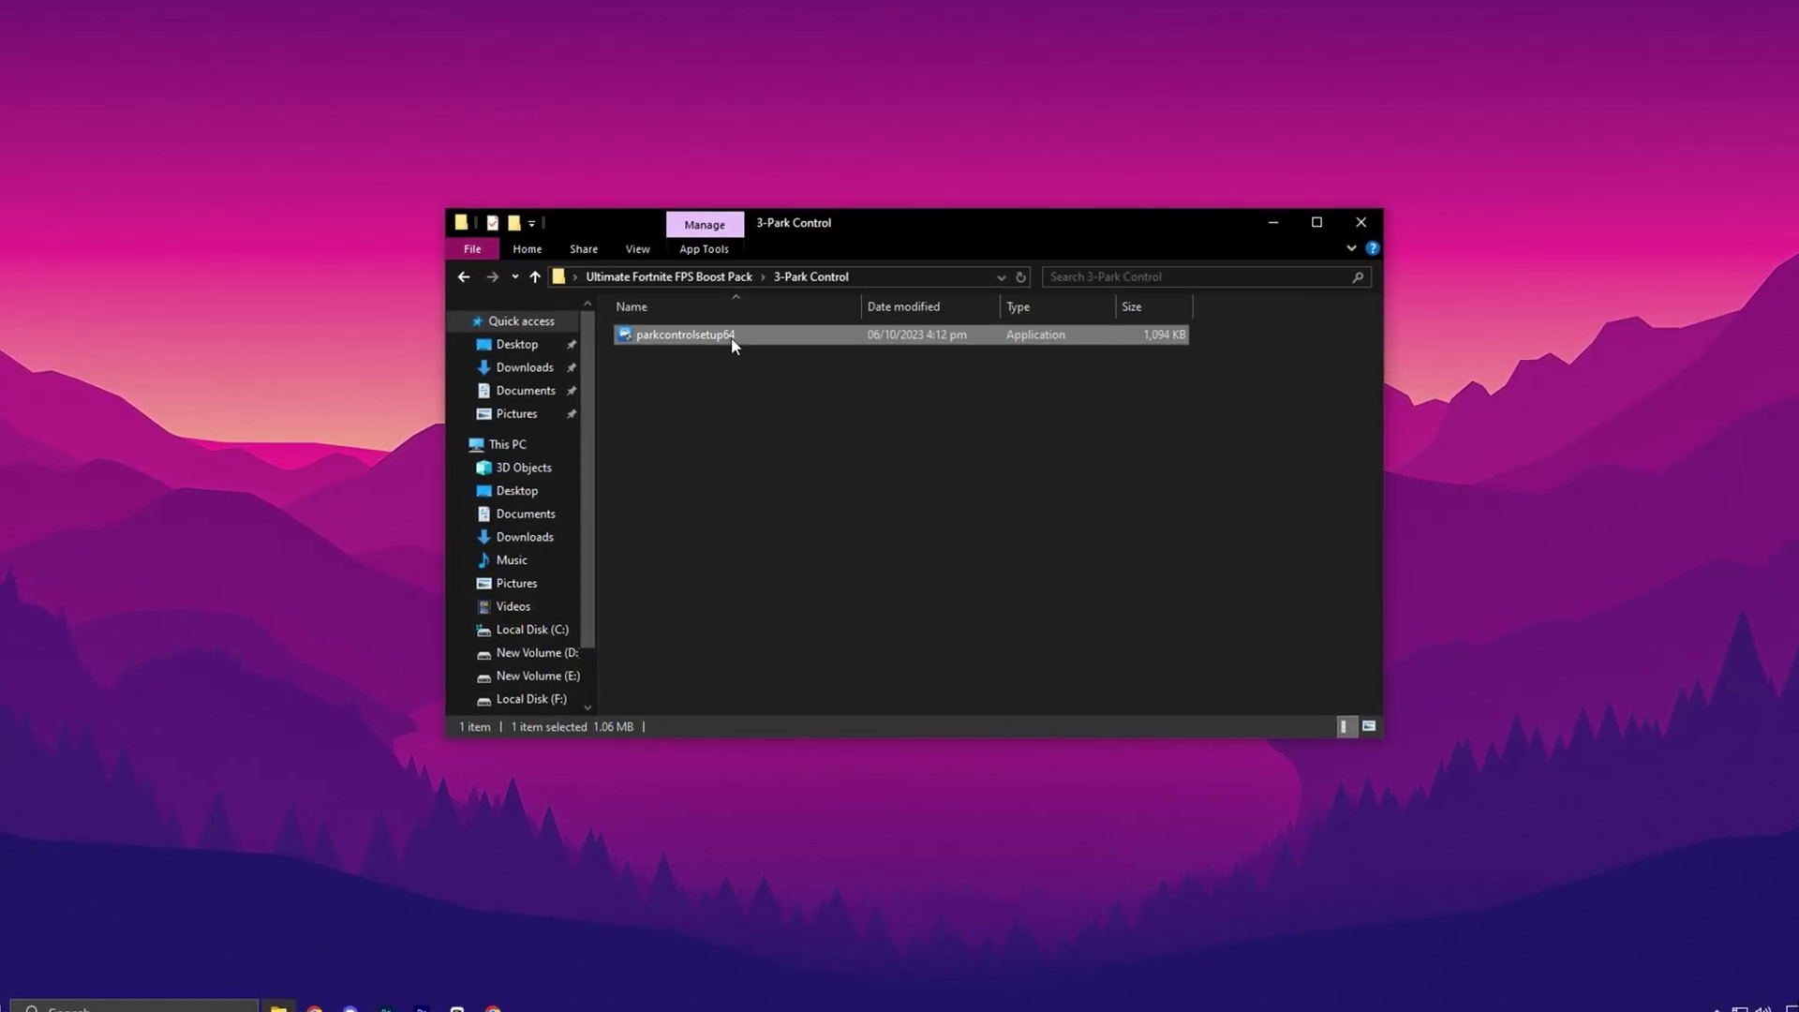
{"action": "left_click", "coordinate": [1714, 1008]}
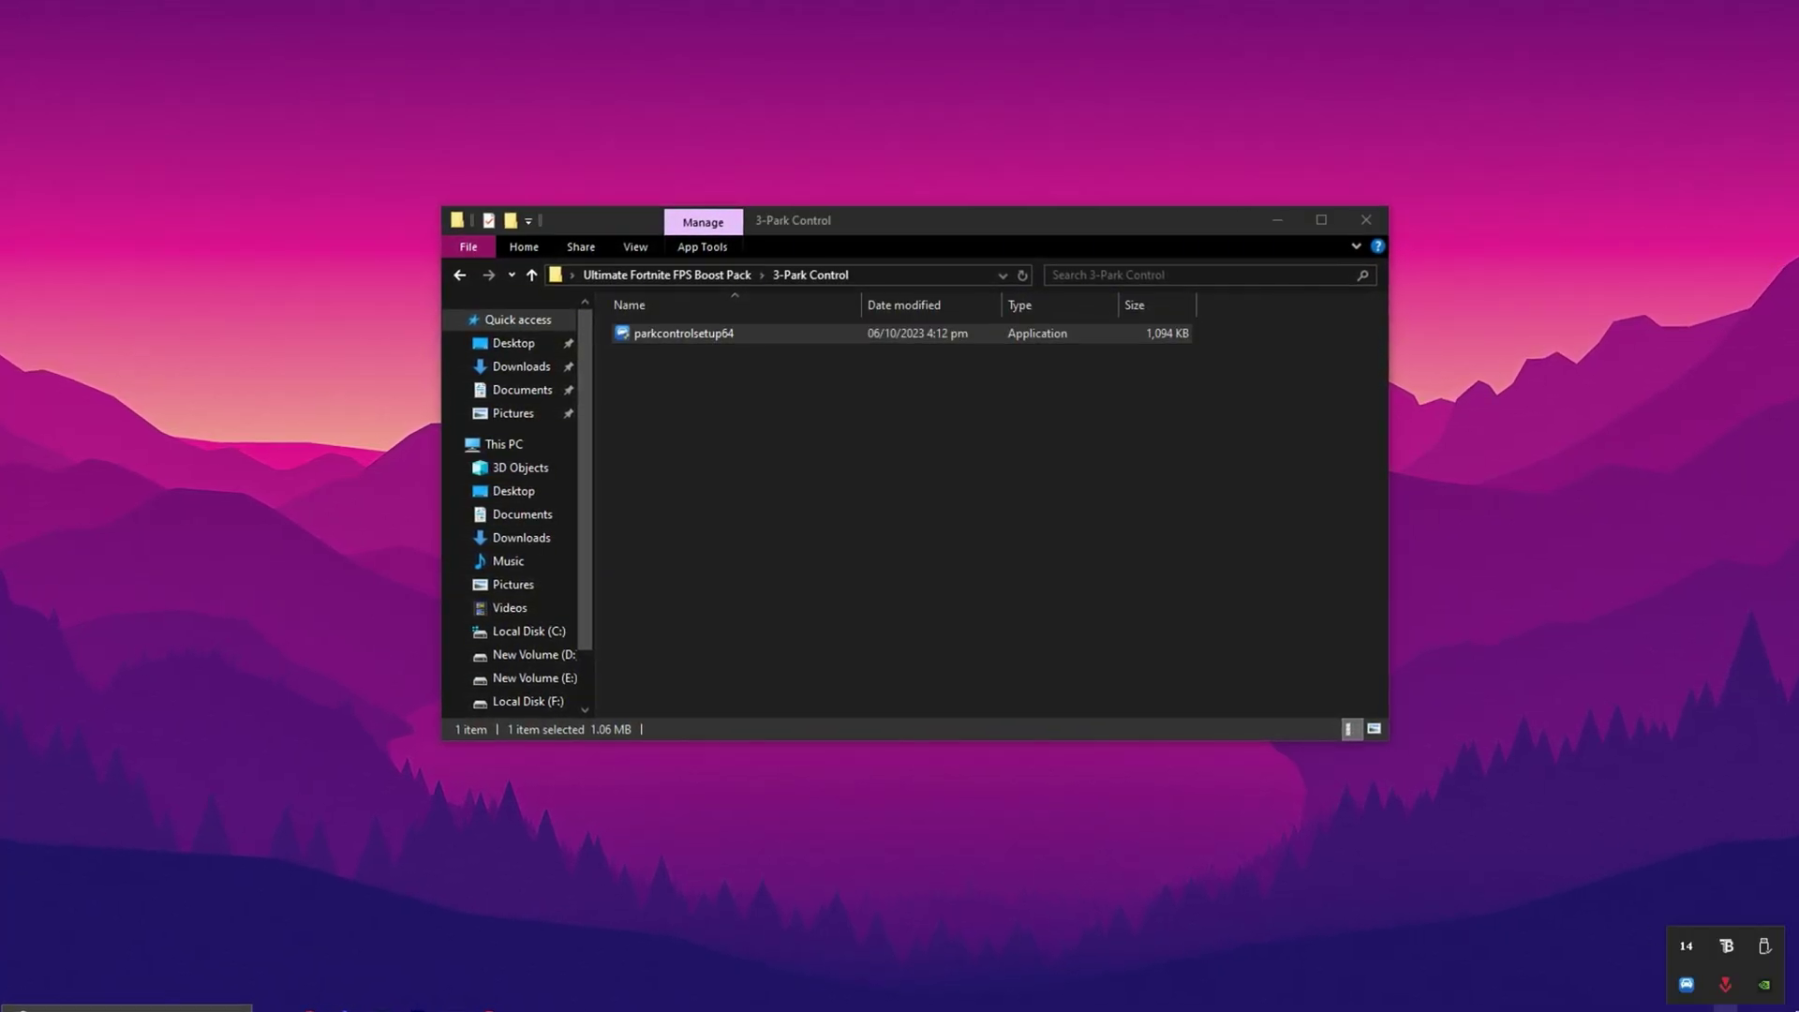
{"action": "left_click", "coordinate": [1694, 988]}
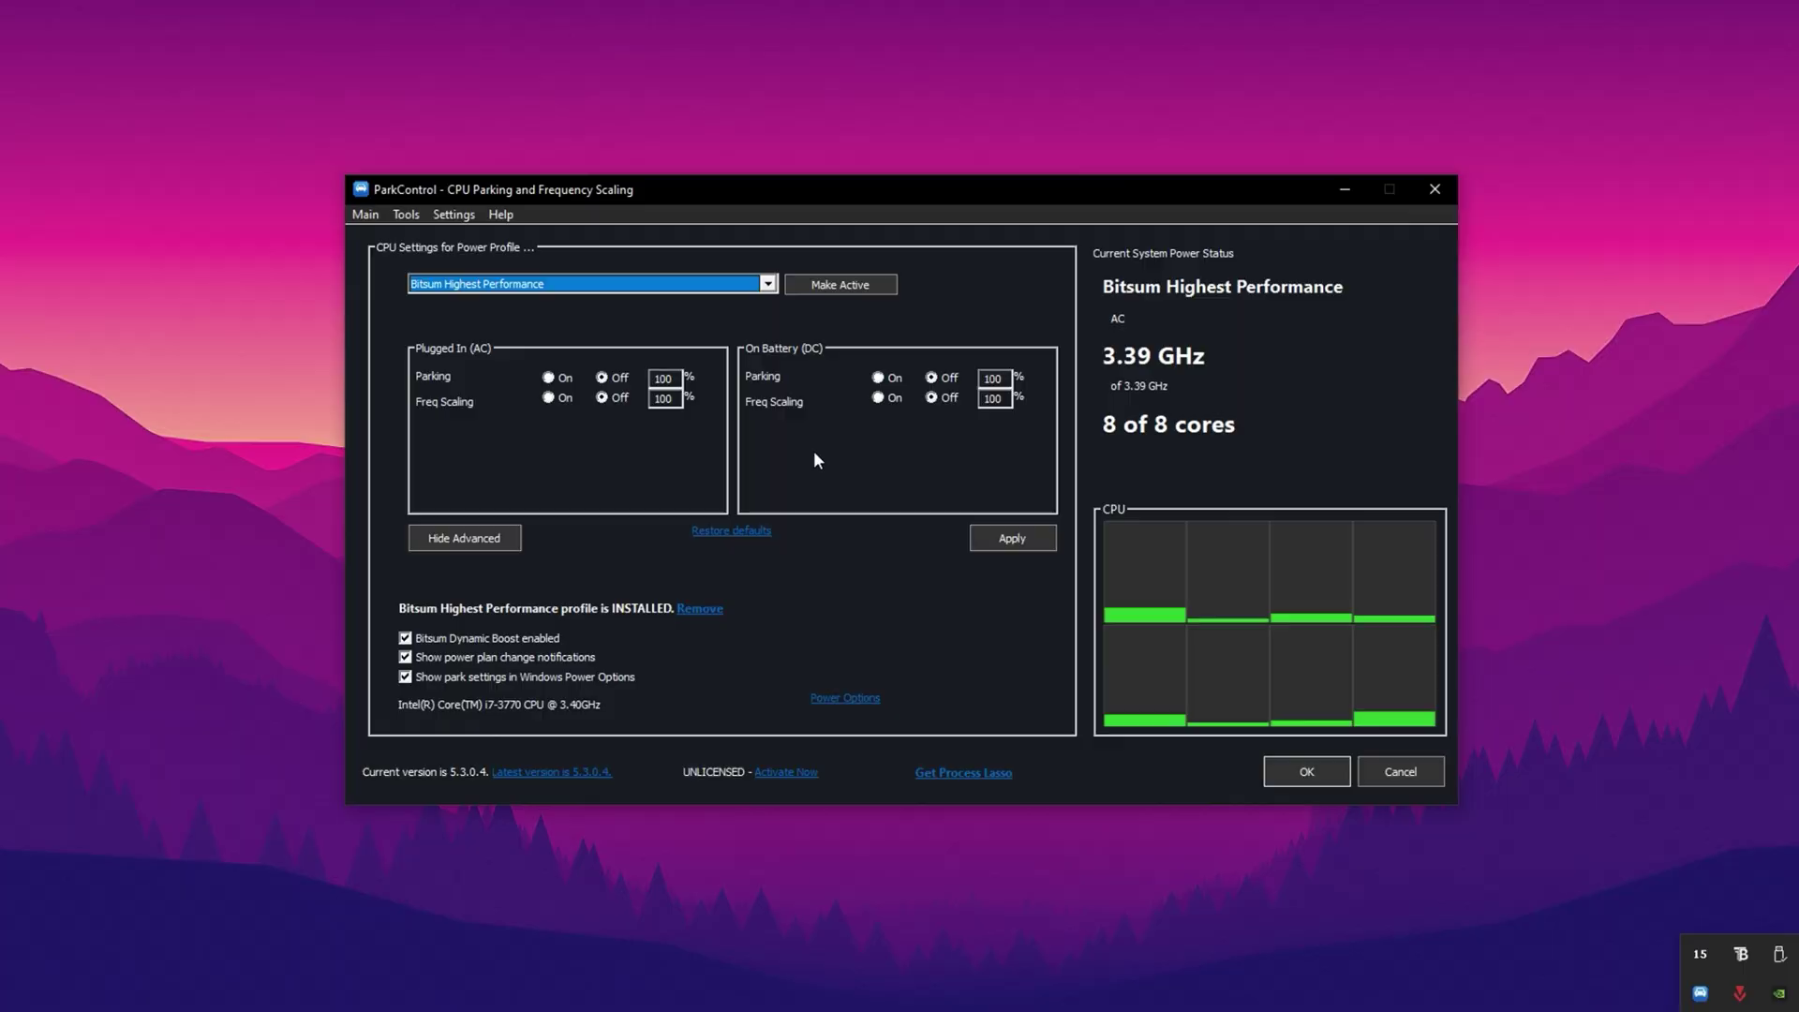
Select the Bitsum Highest Performance power profile in ParkControl and check the active plan in Windows Power Options
{"action": "left_click", "coordinate": [767, 283]}
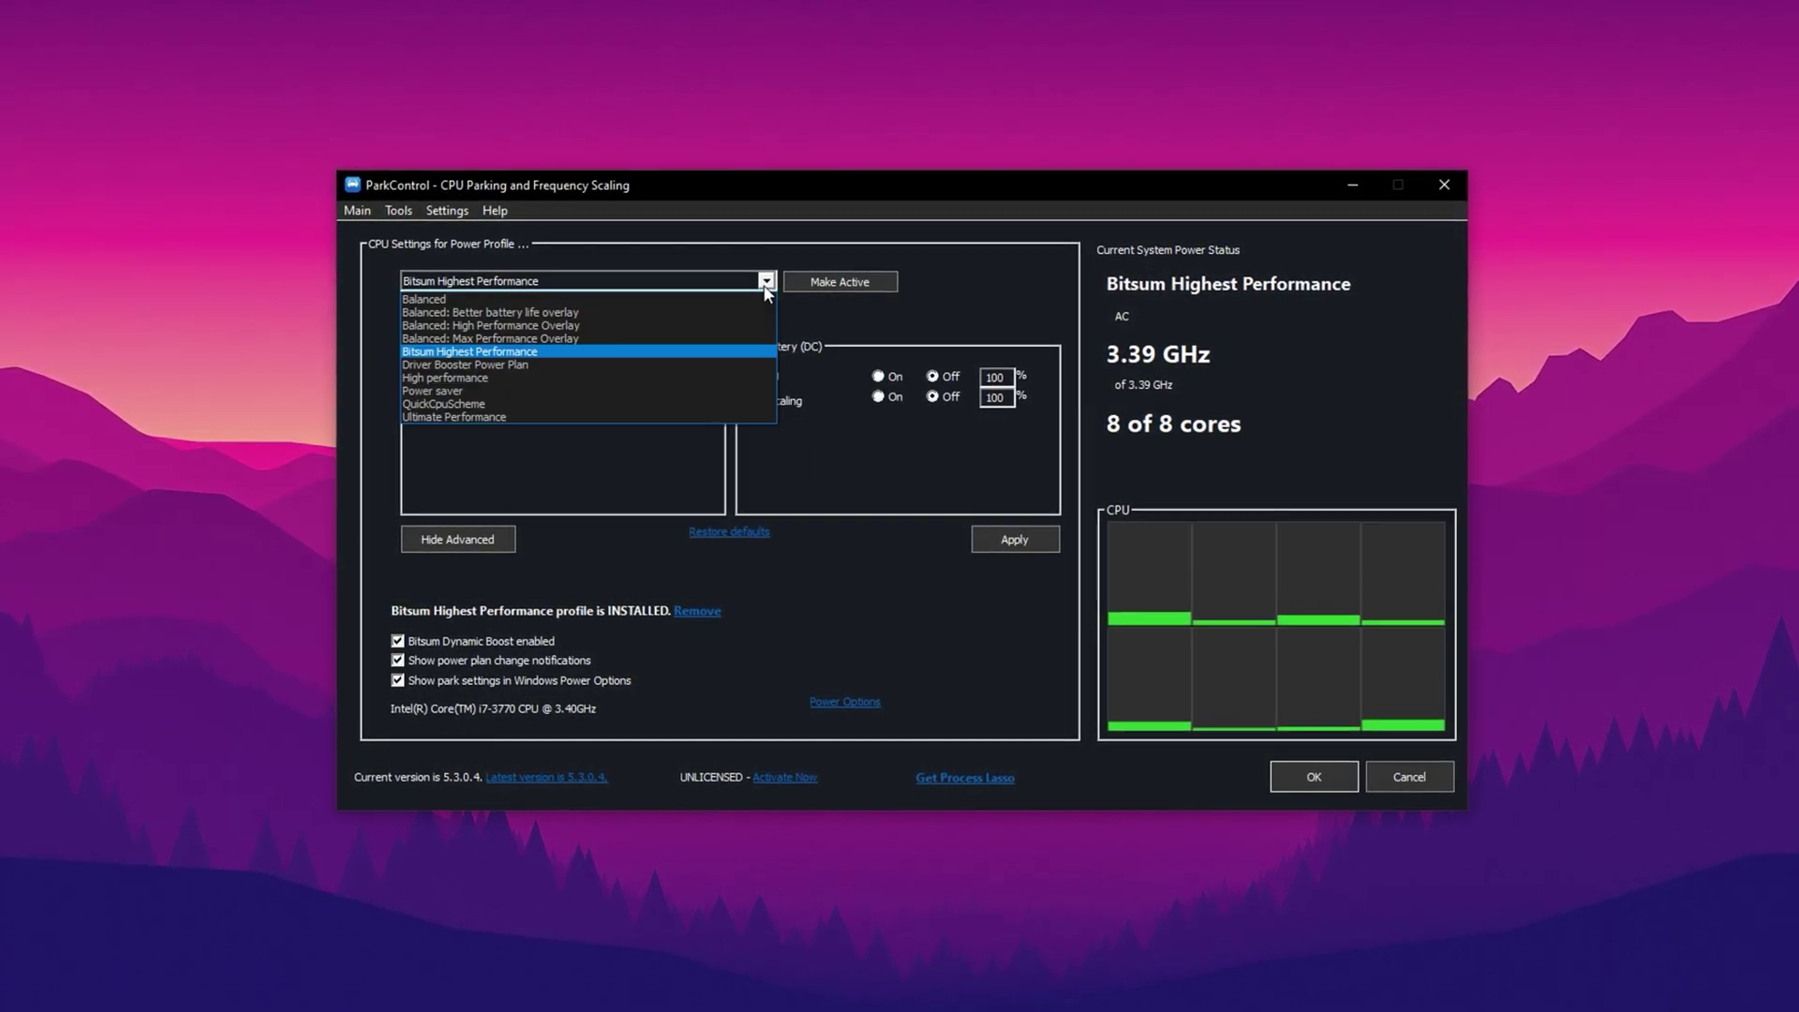
{"action": "left_click", "coordinate": [509, 350]}
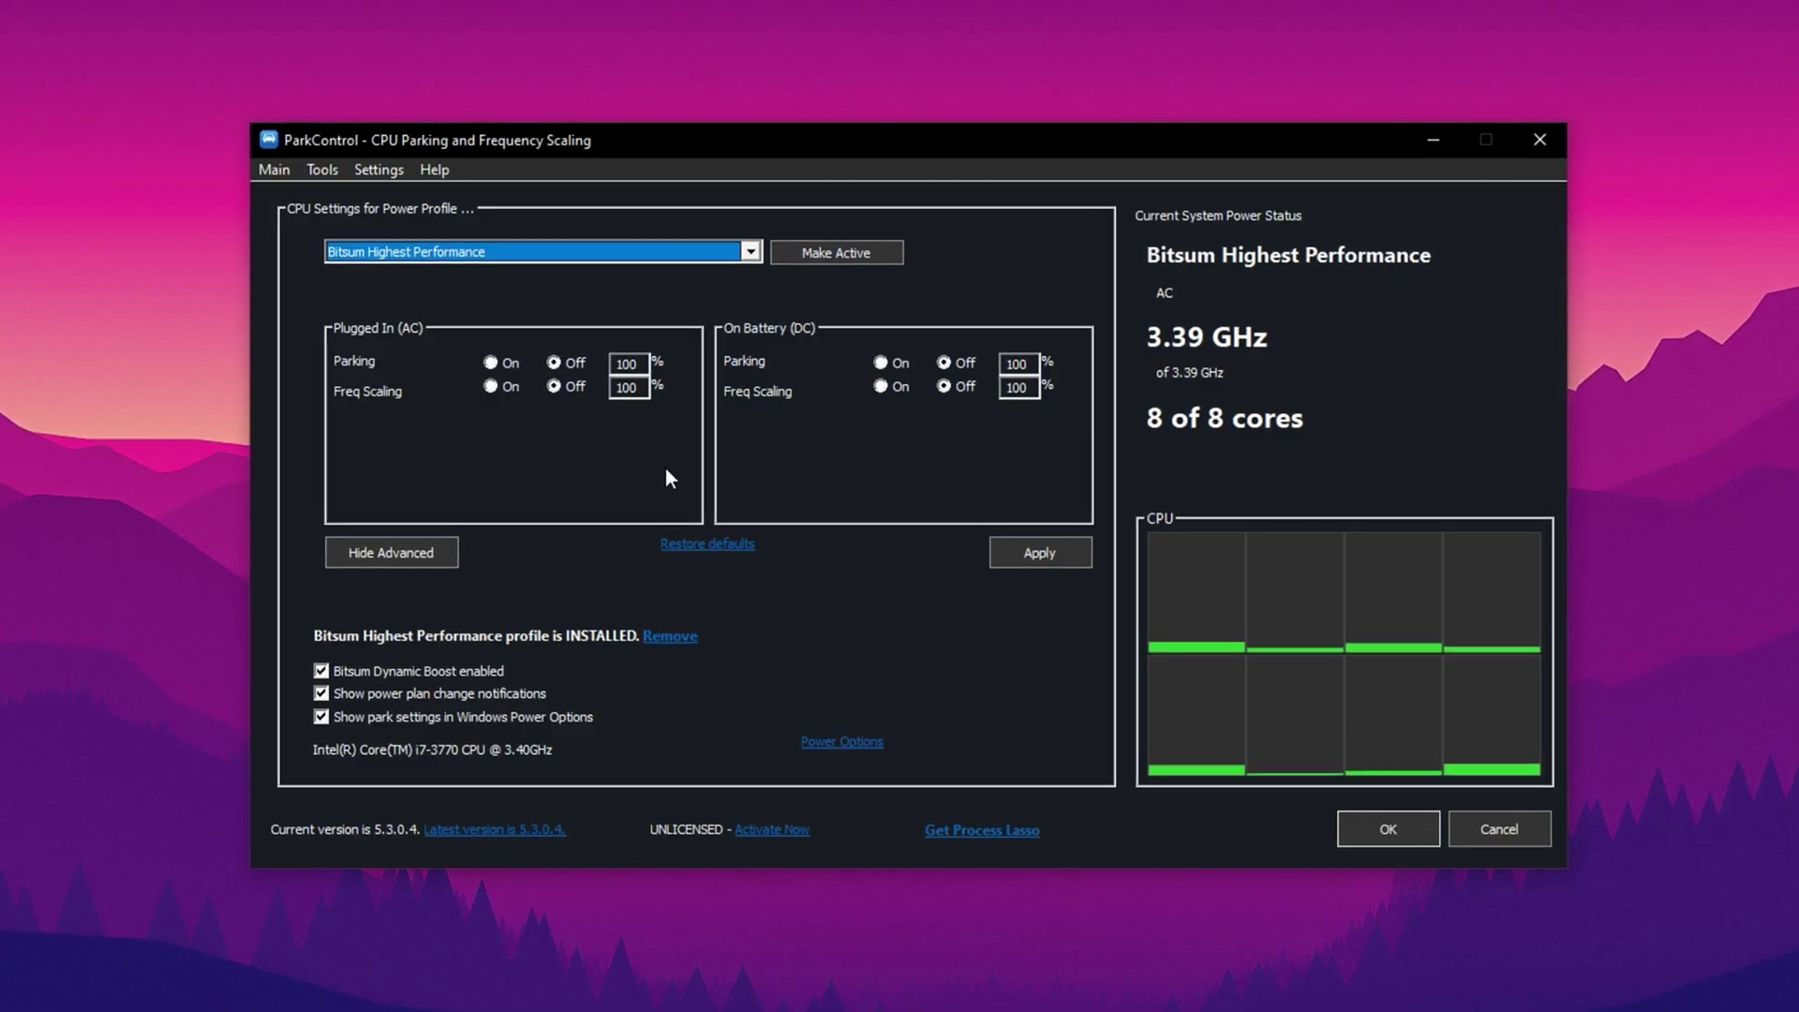
{"action": "mouse_move", "coordinate": [340, 671]}
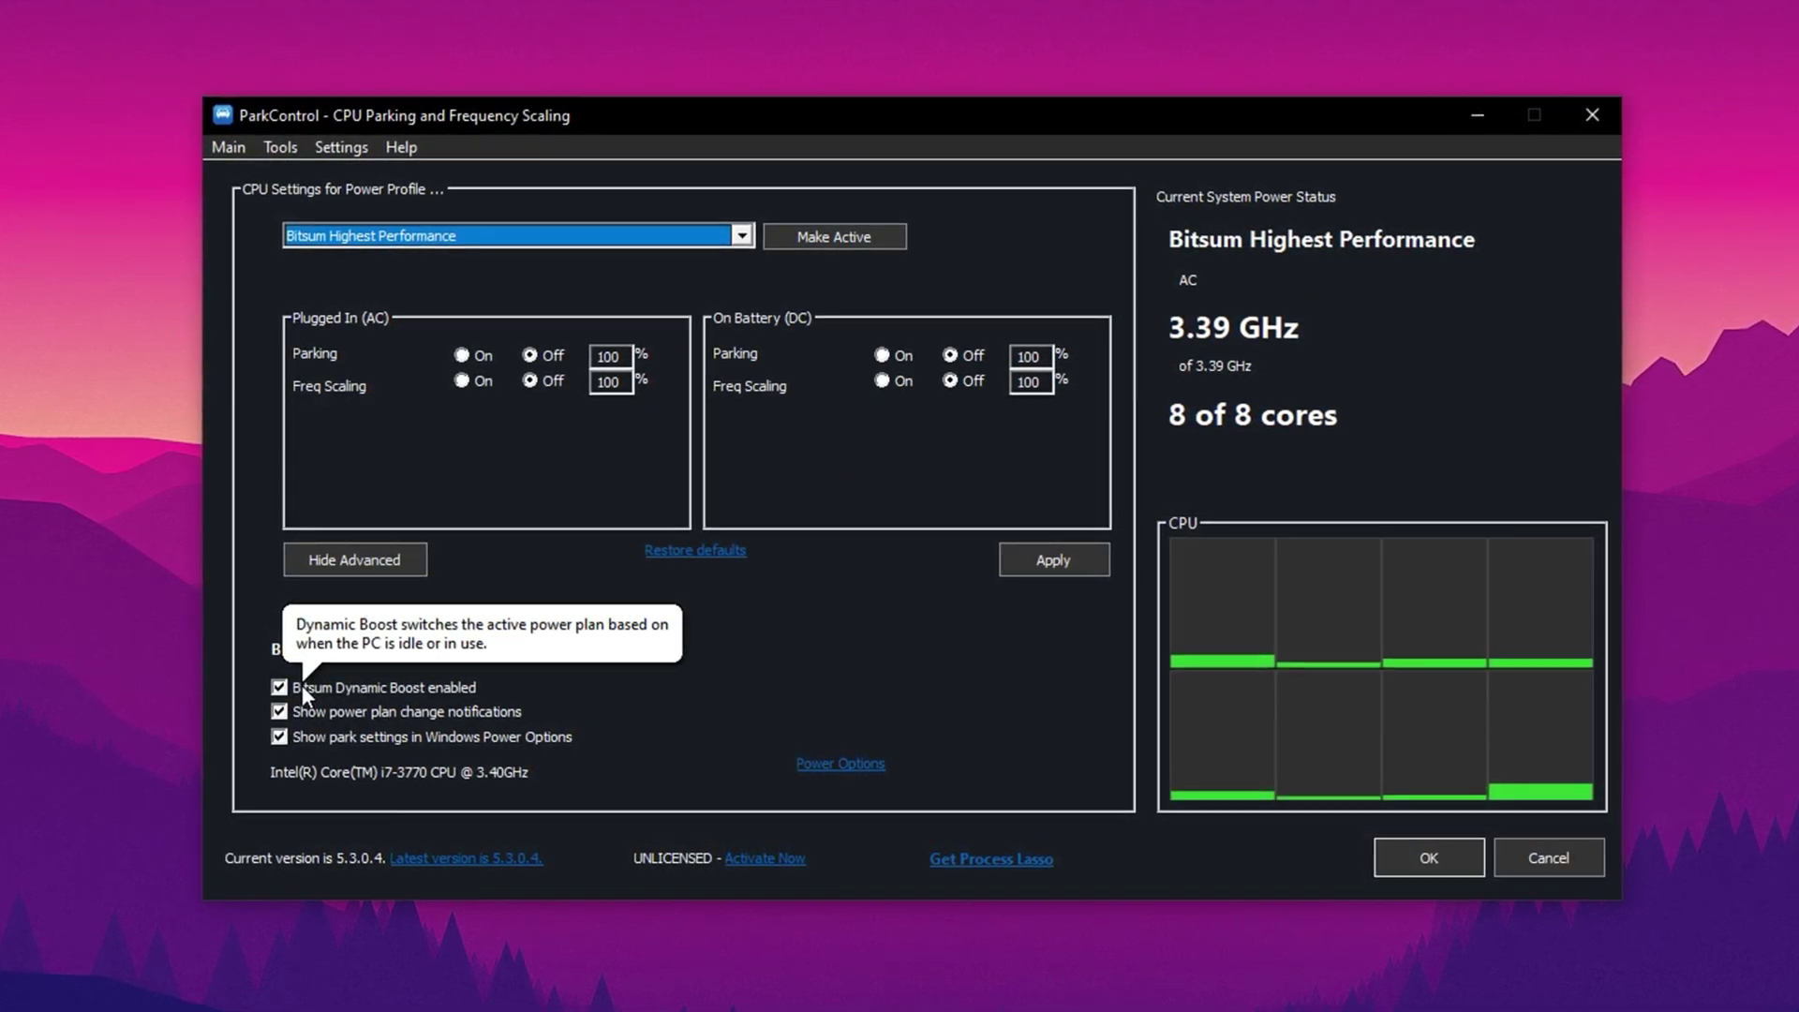
{"action": "left_click", "coordinate": [842, 767]}
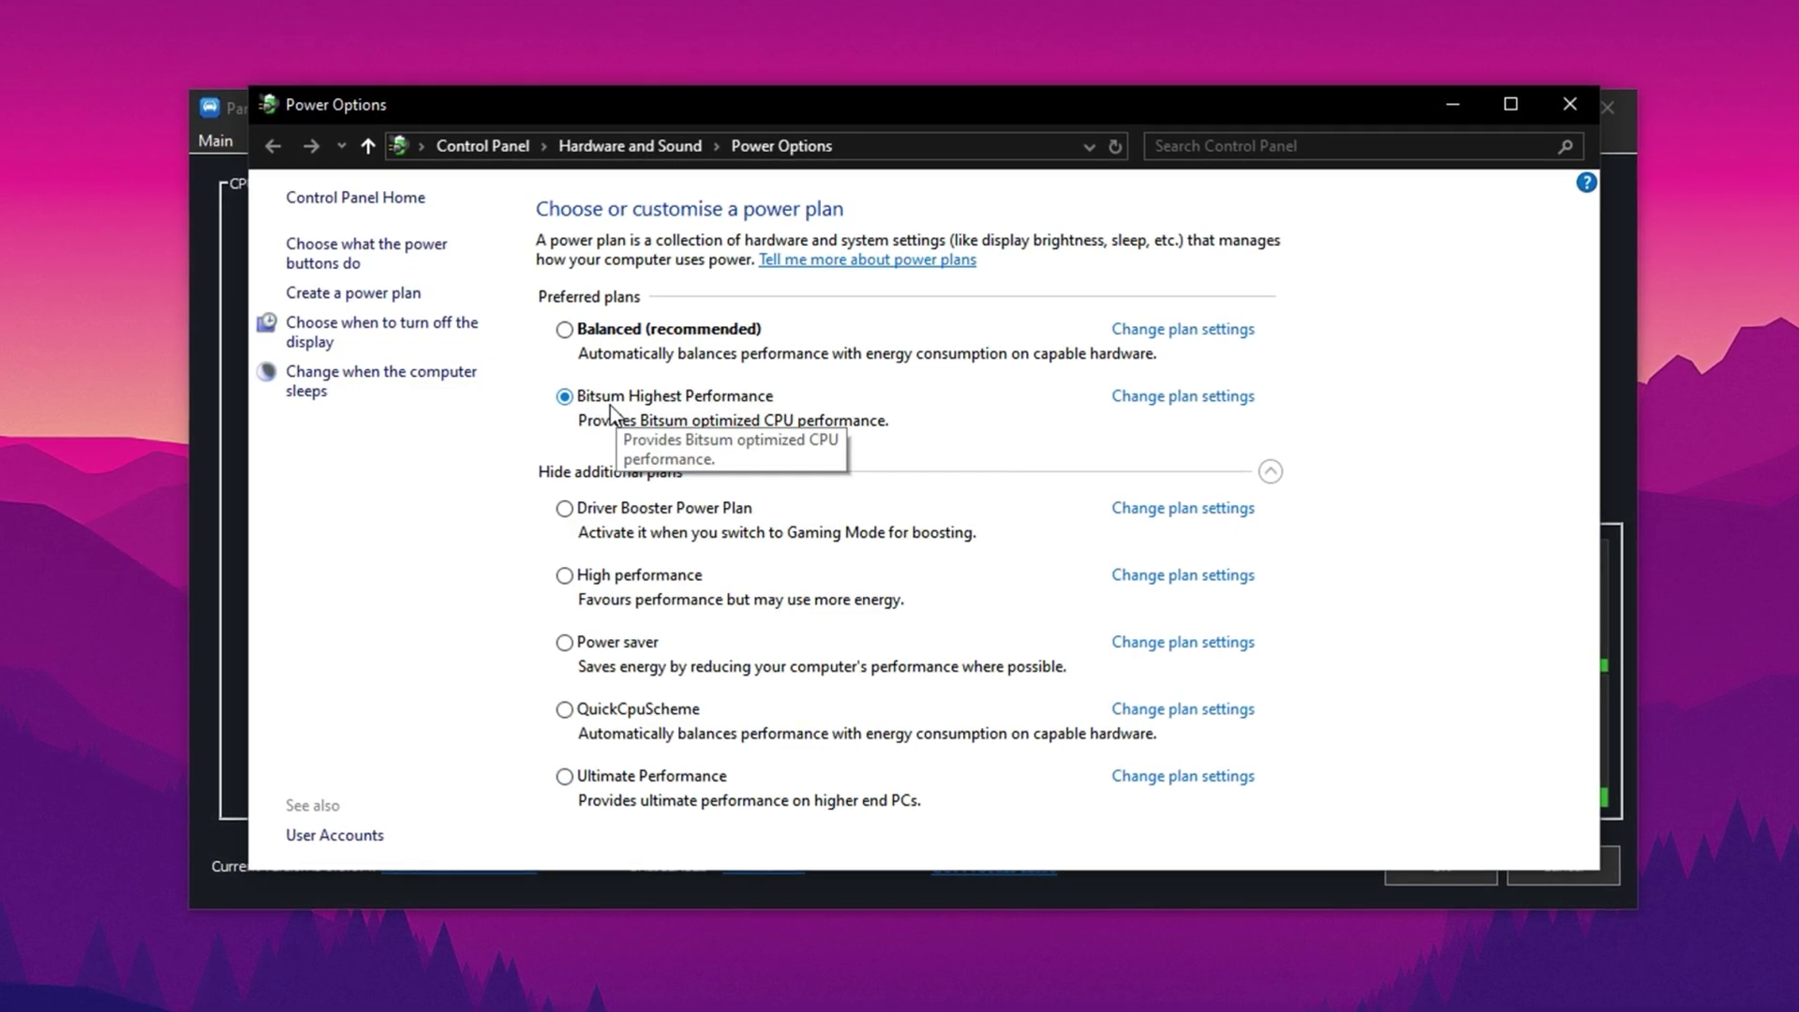
{"action": "left_click", "coordinate": [1582, 93]}
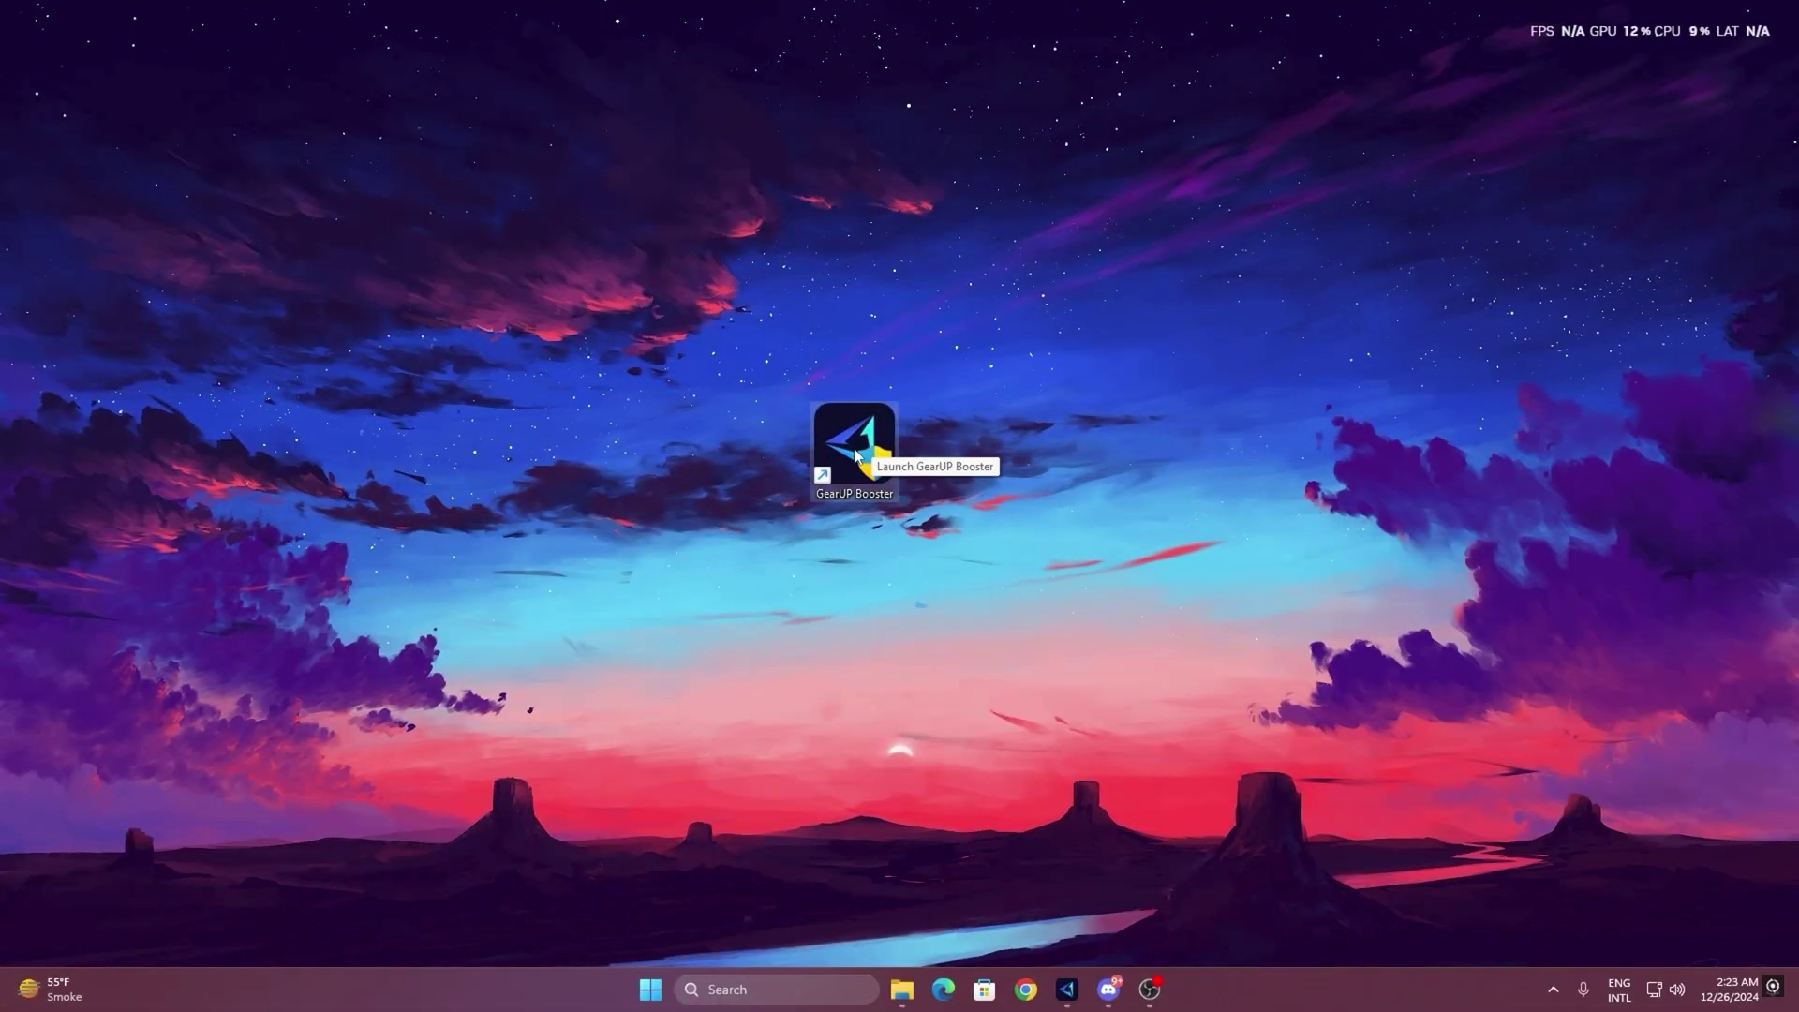
Launch GearUP Booster, look over its popular games catalogue, and return to the home page
{"action": "double_click", "coordinate": [821, 433]}
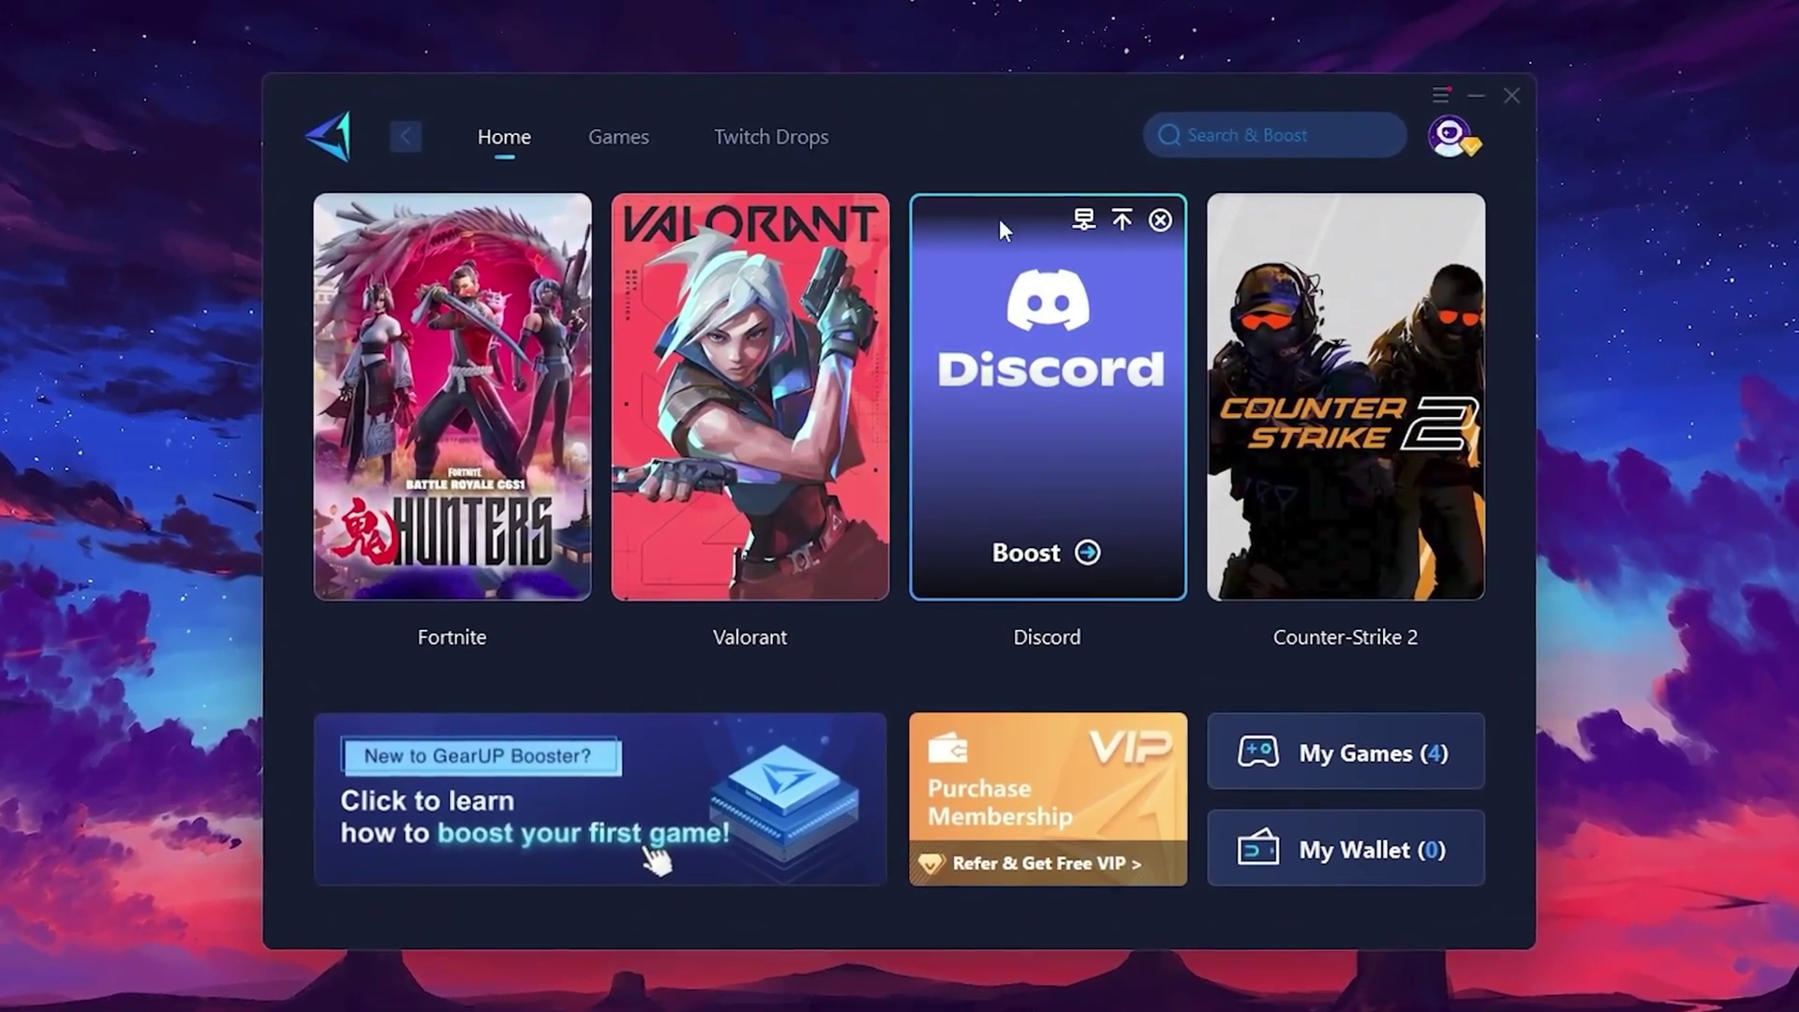
{"action": "mouse_move", "coordinate": [1368, 363]}
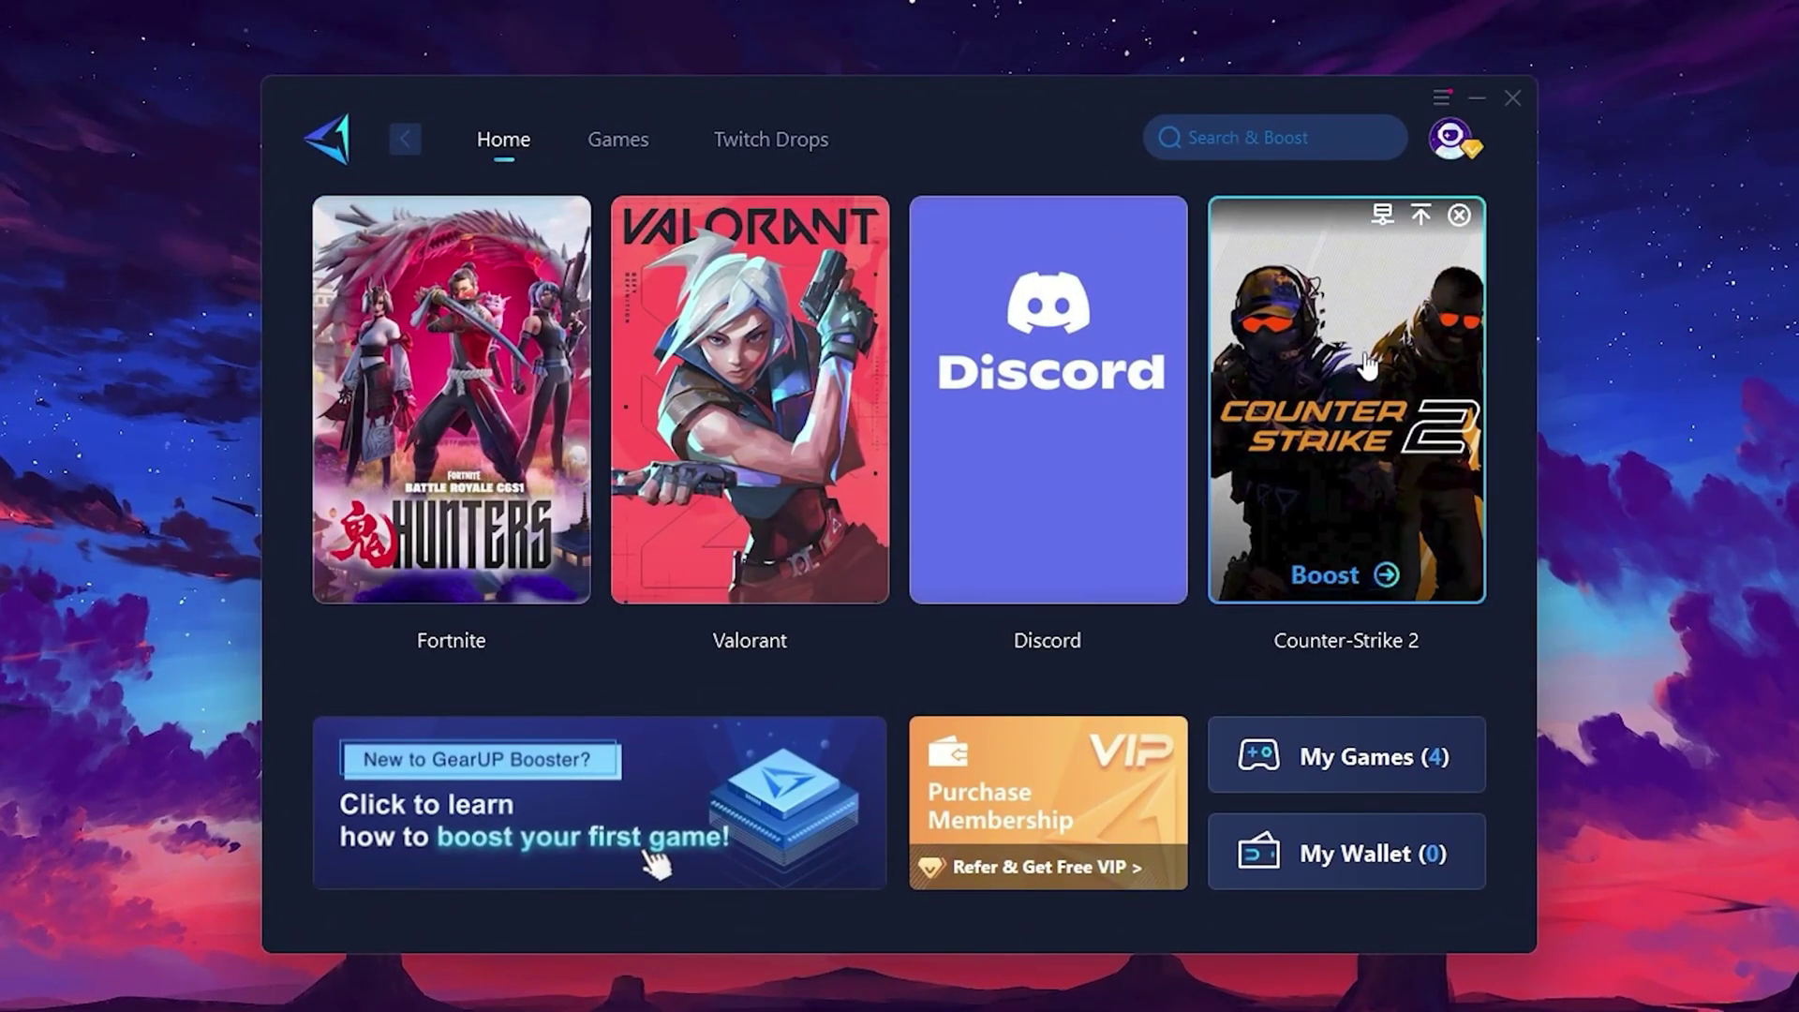
{"action": "left_click", "coordinate": [614, 145]}
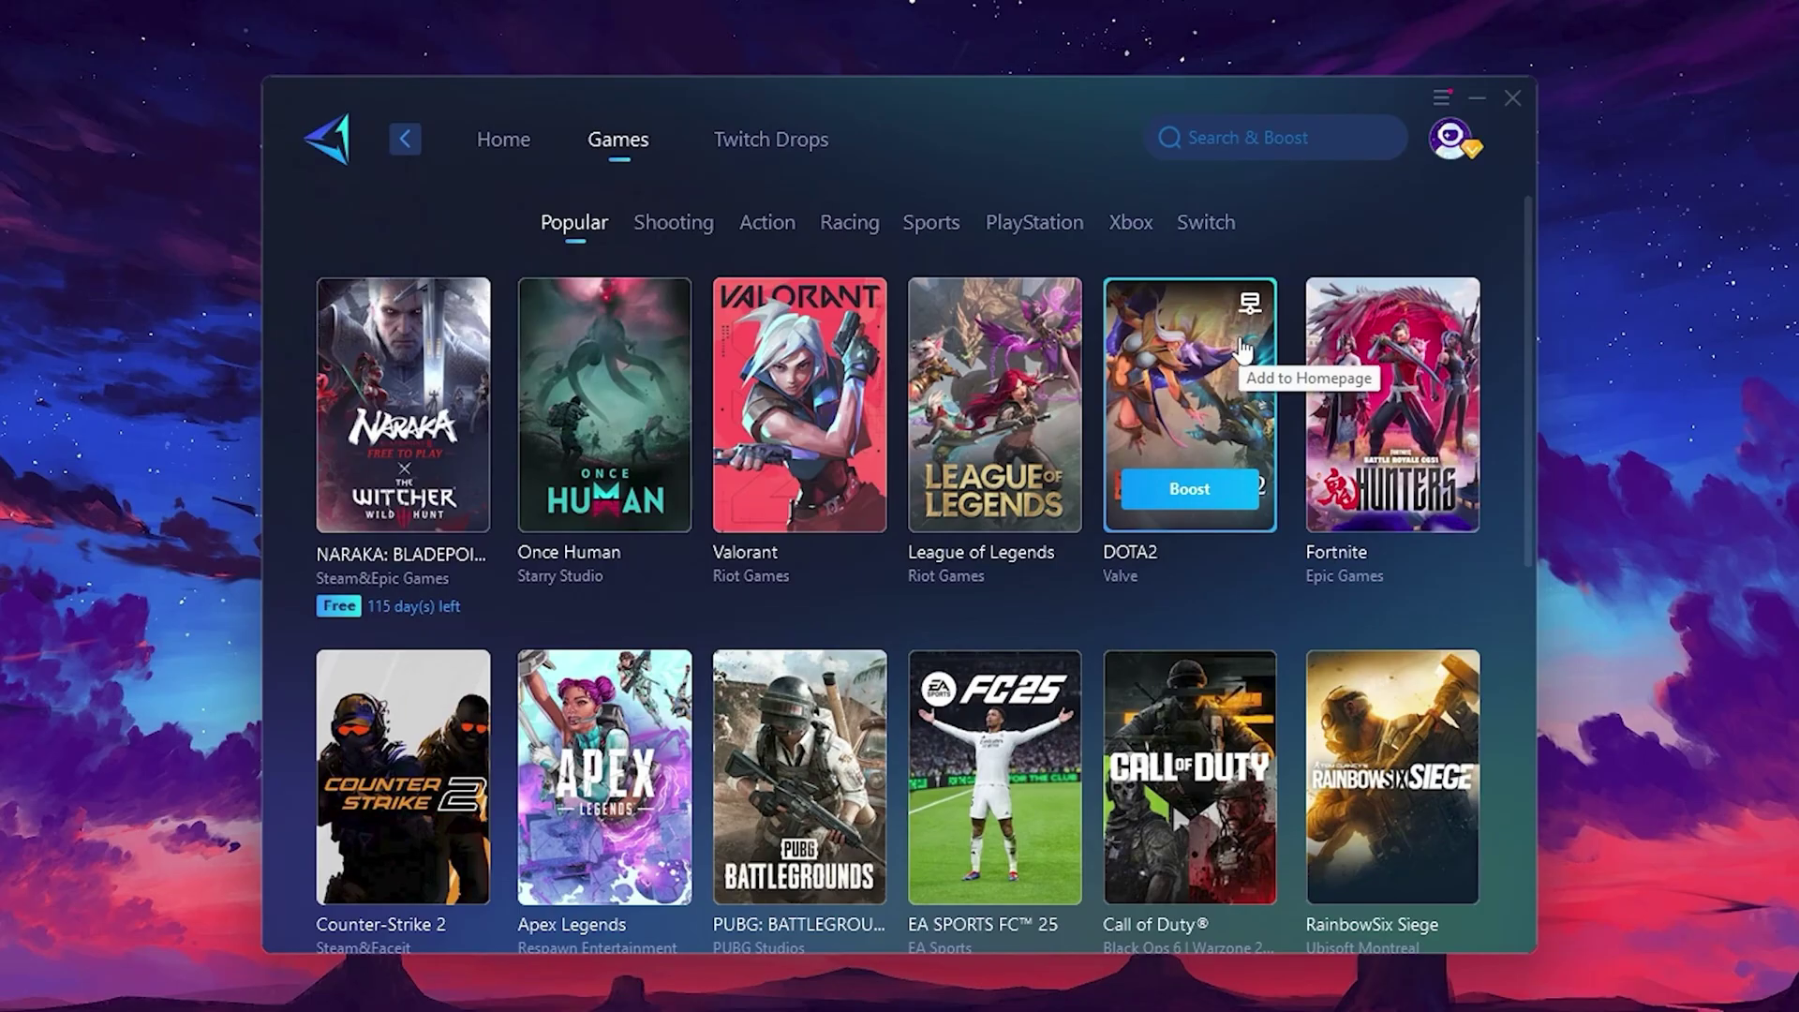
{"action": "left_click", "coordinate": [506, 143]}
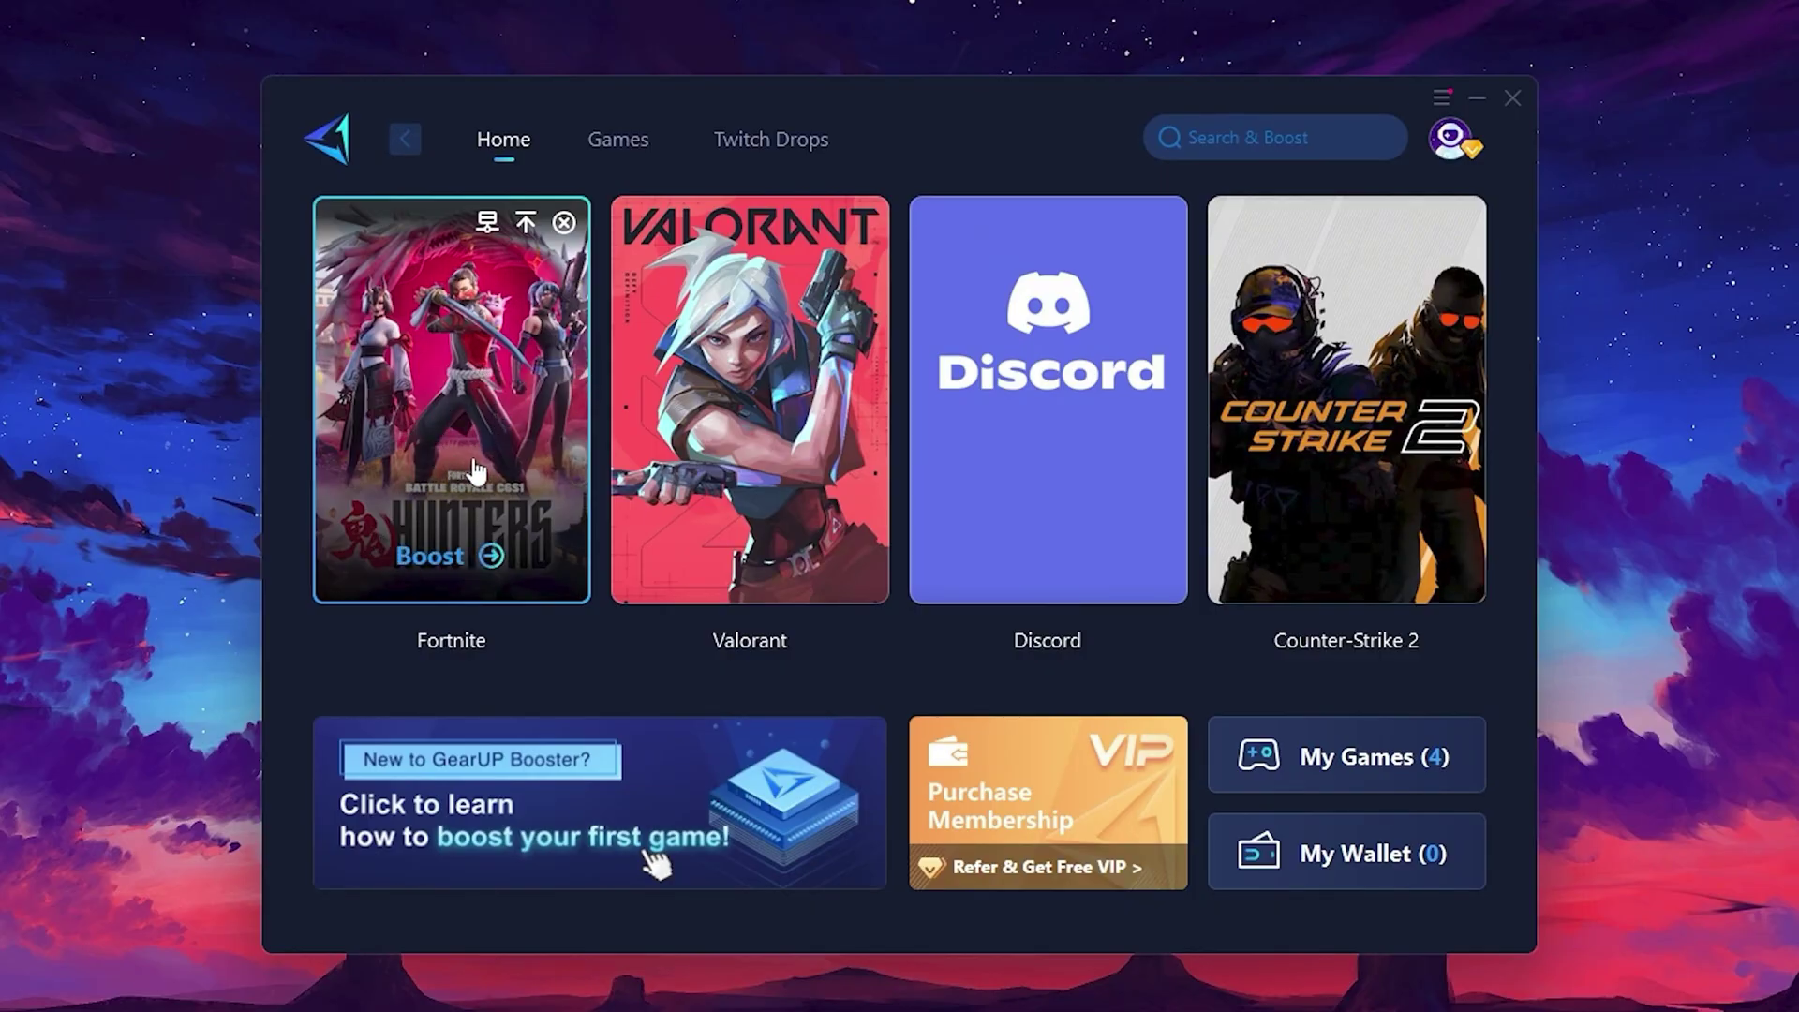
Start boosting Fortnite, look through the available game server regions including the North America ones, and close the region selection
{"action": "left_click", "coordinate": [435, 562]}
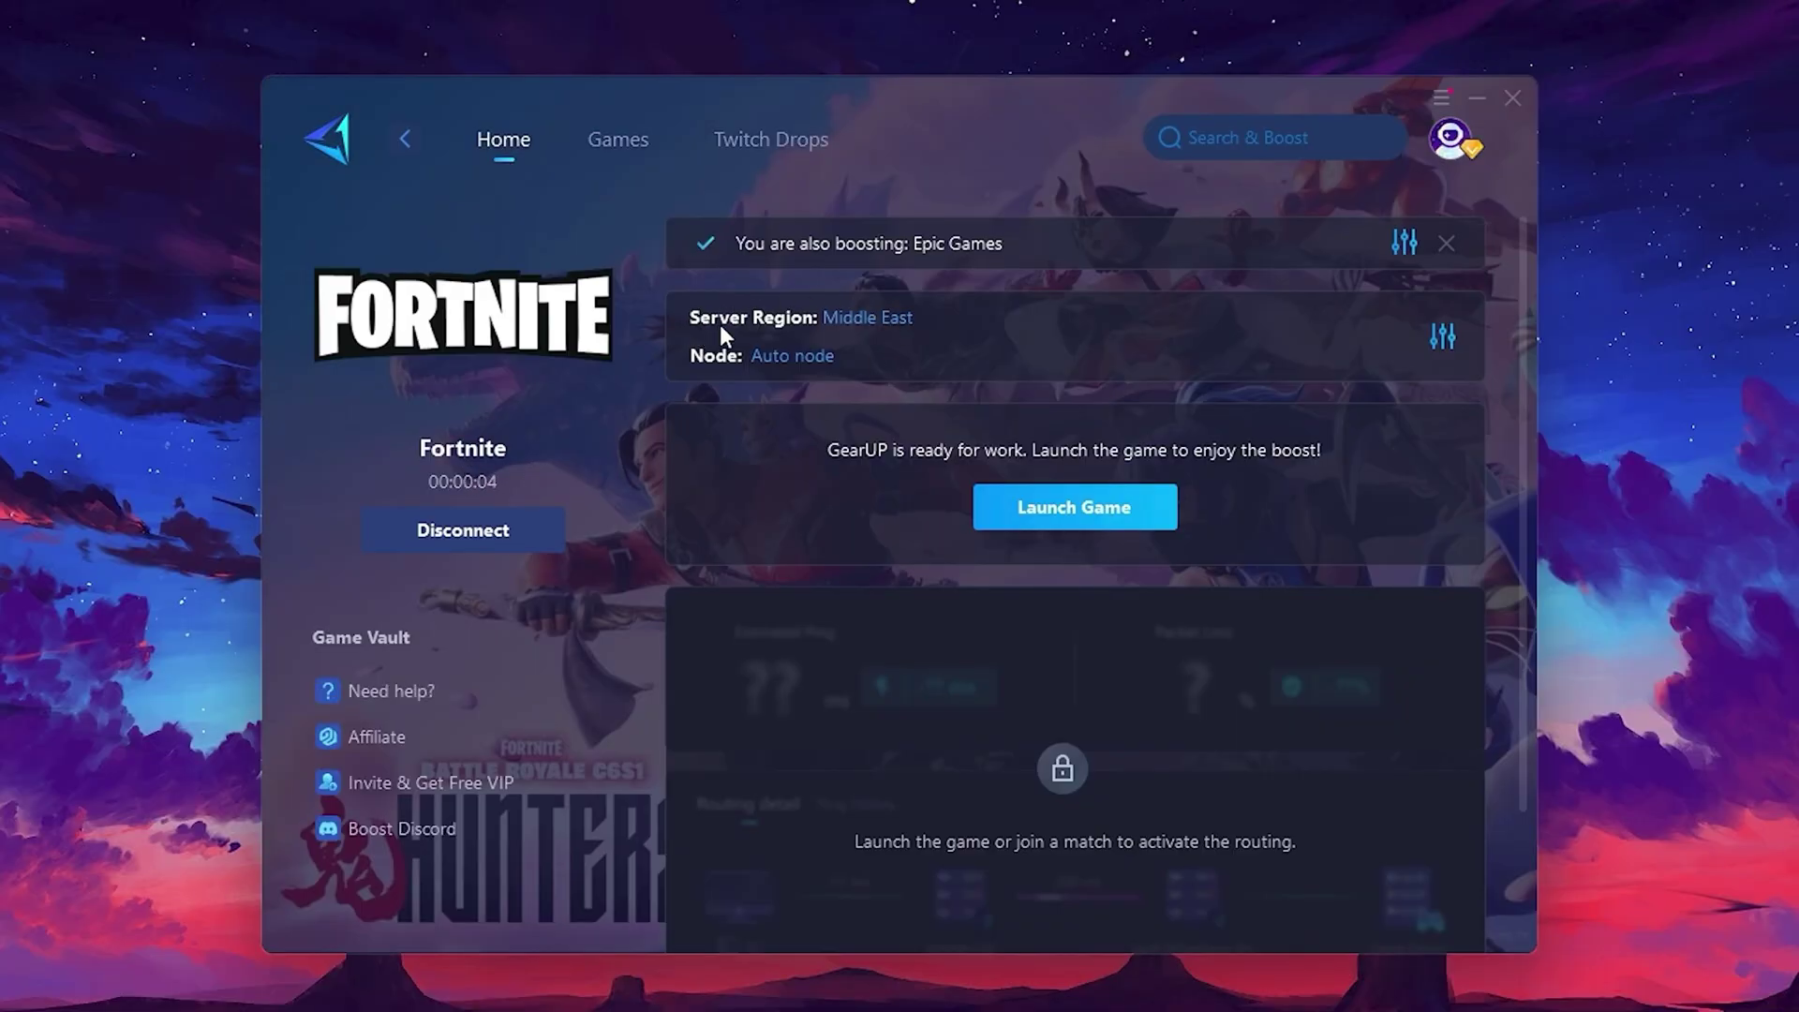
{"action": "left_click", "coordinate": [880, 319]}
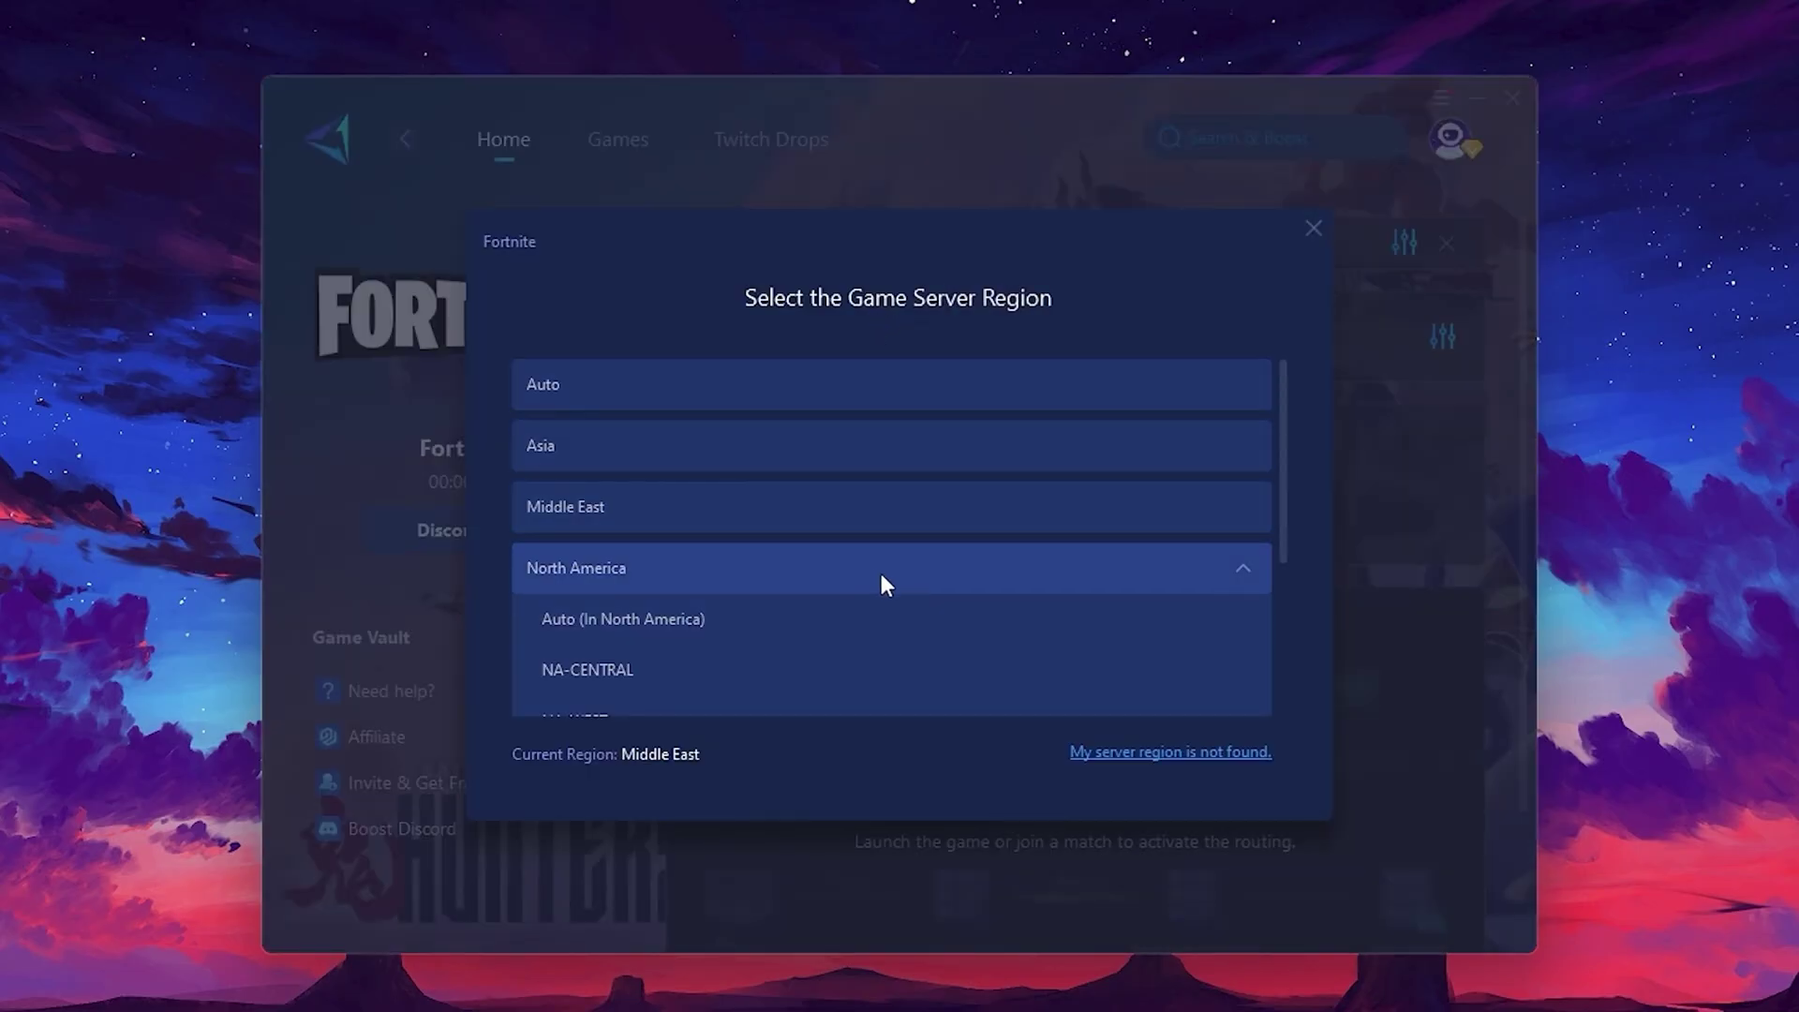
{"action": "scroll", "coordinate": [815, 544], "scroll_direction": "down", "scroll_amount": 2}
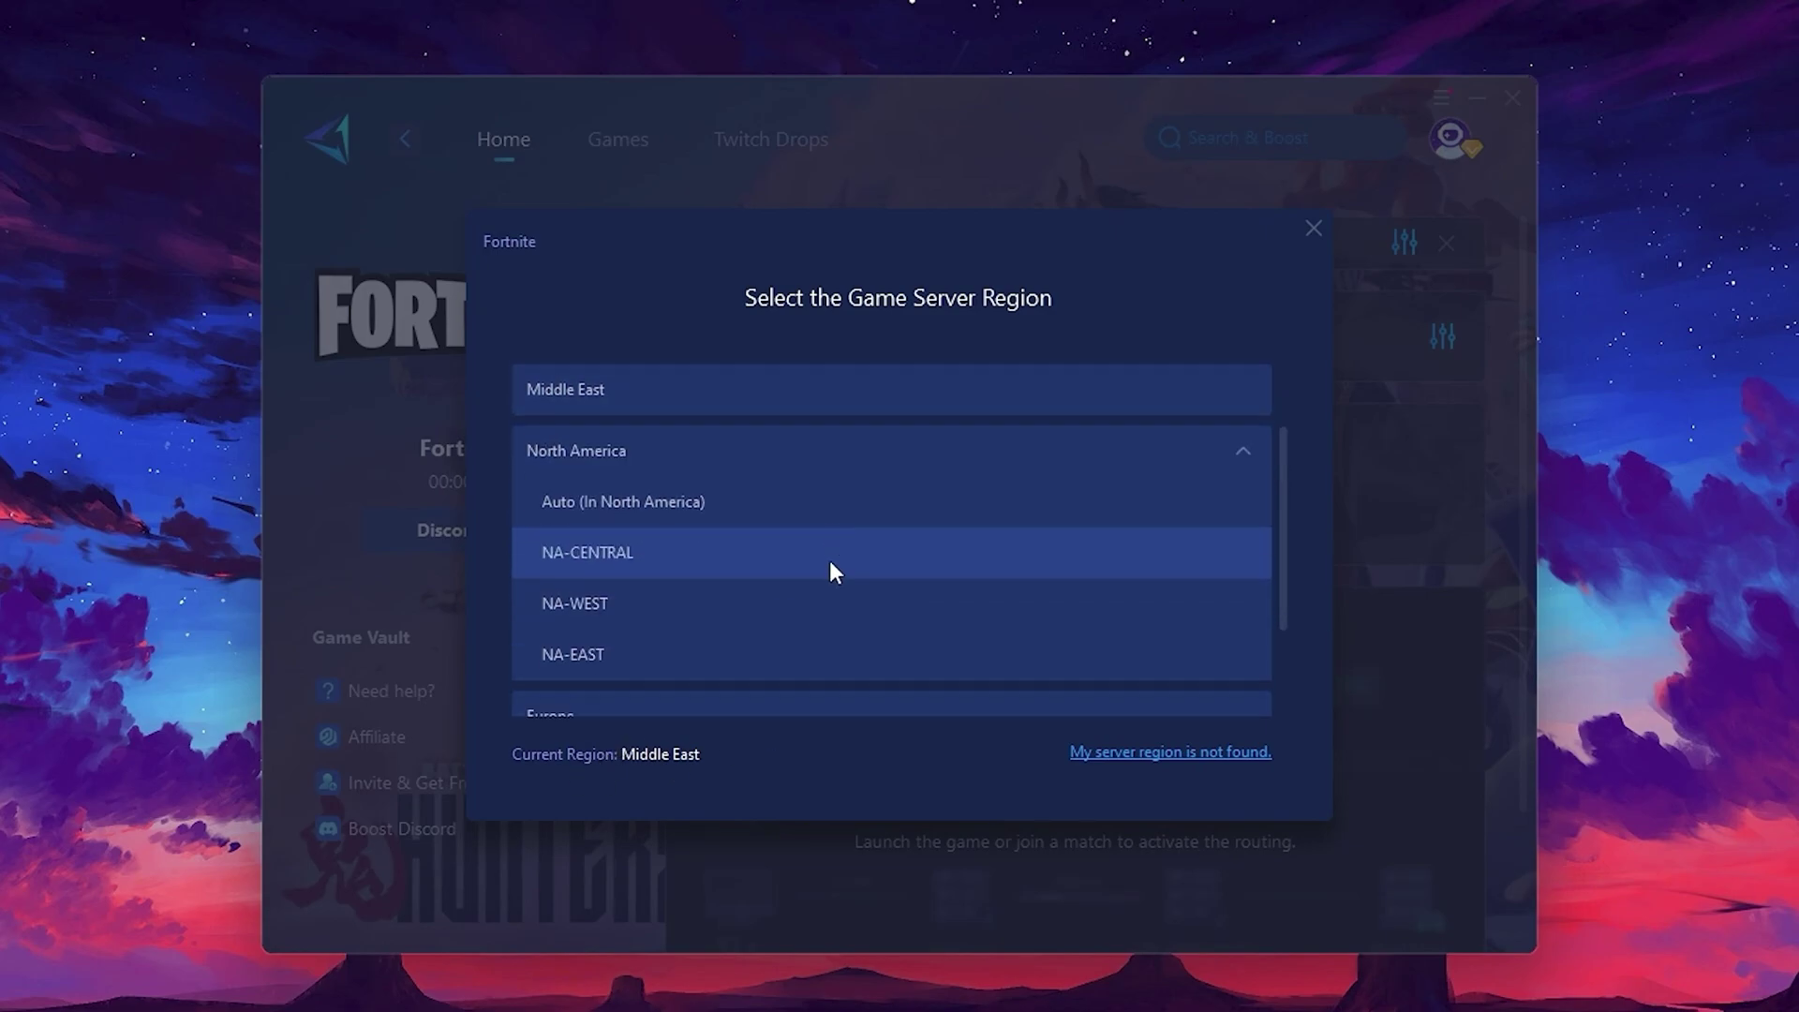
{"action": "scroll", "coordinate": [750, 534], "scroll_direction": "up", "scroll_amount": 1}
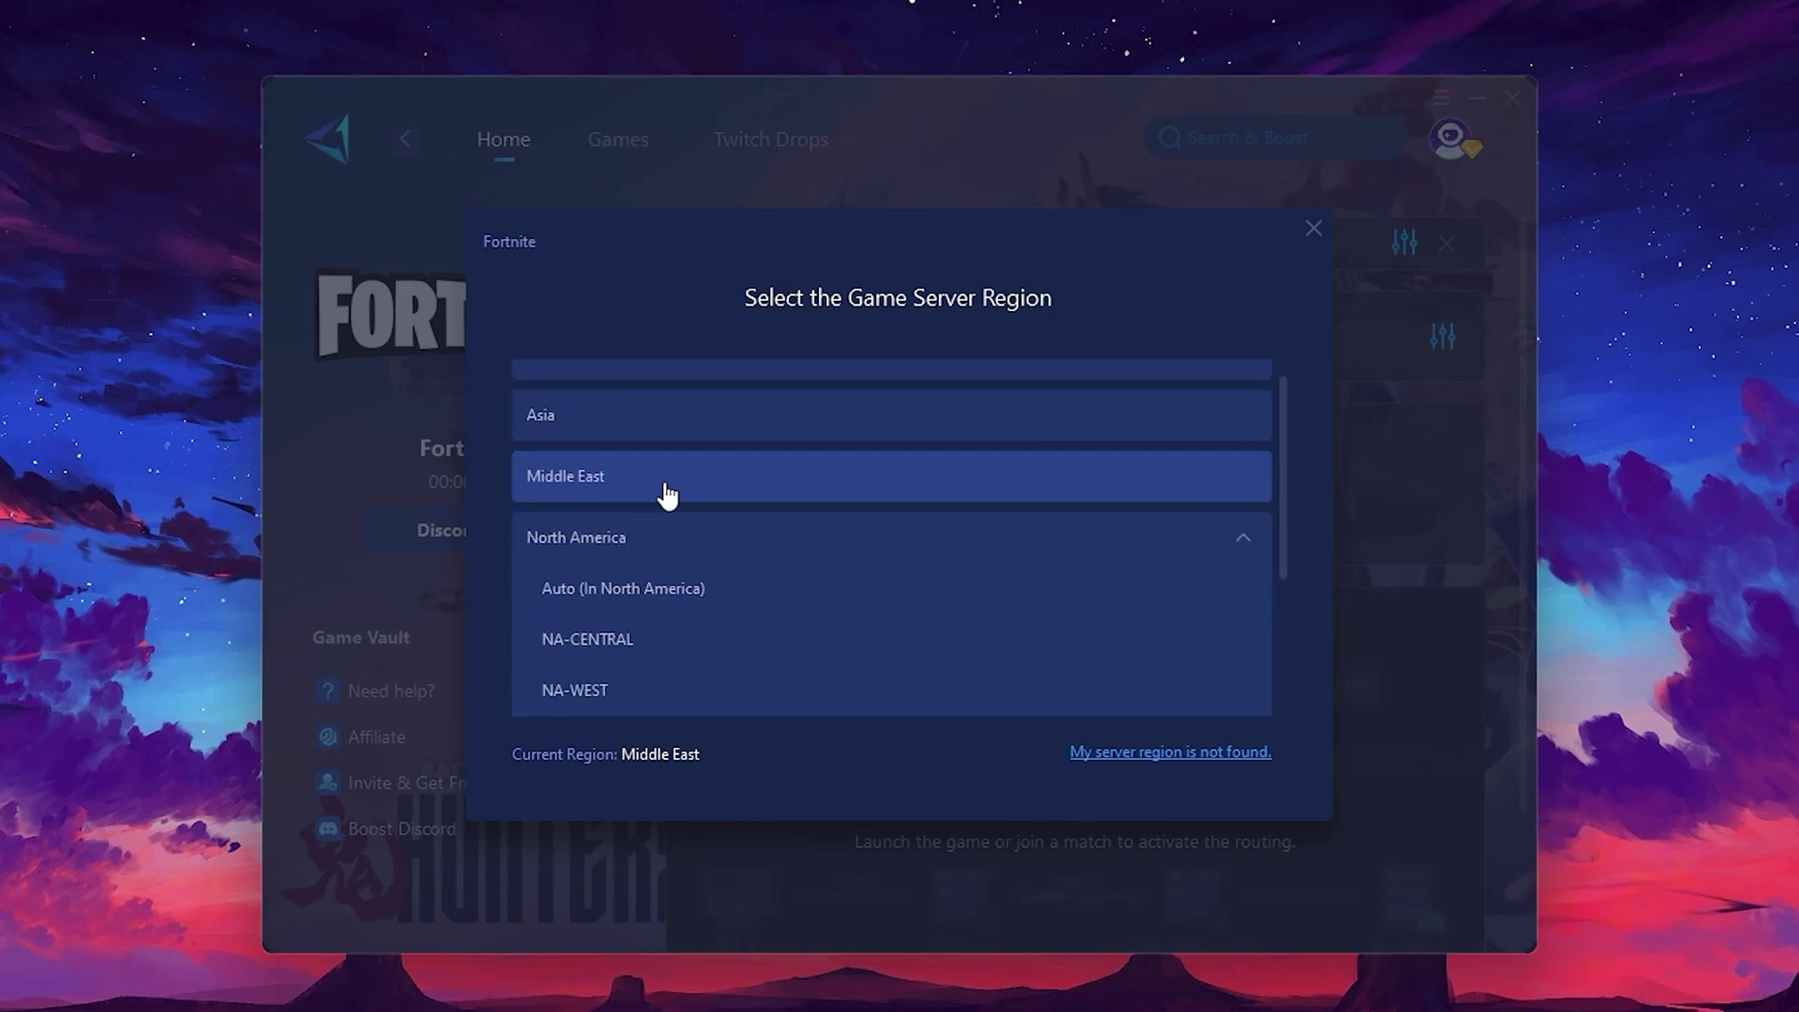
{"action": "left_click", "coordinate": [1312, 229]}
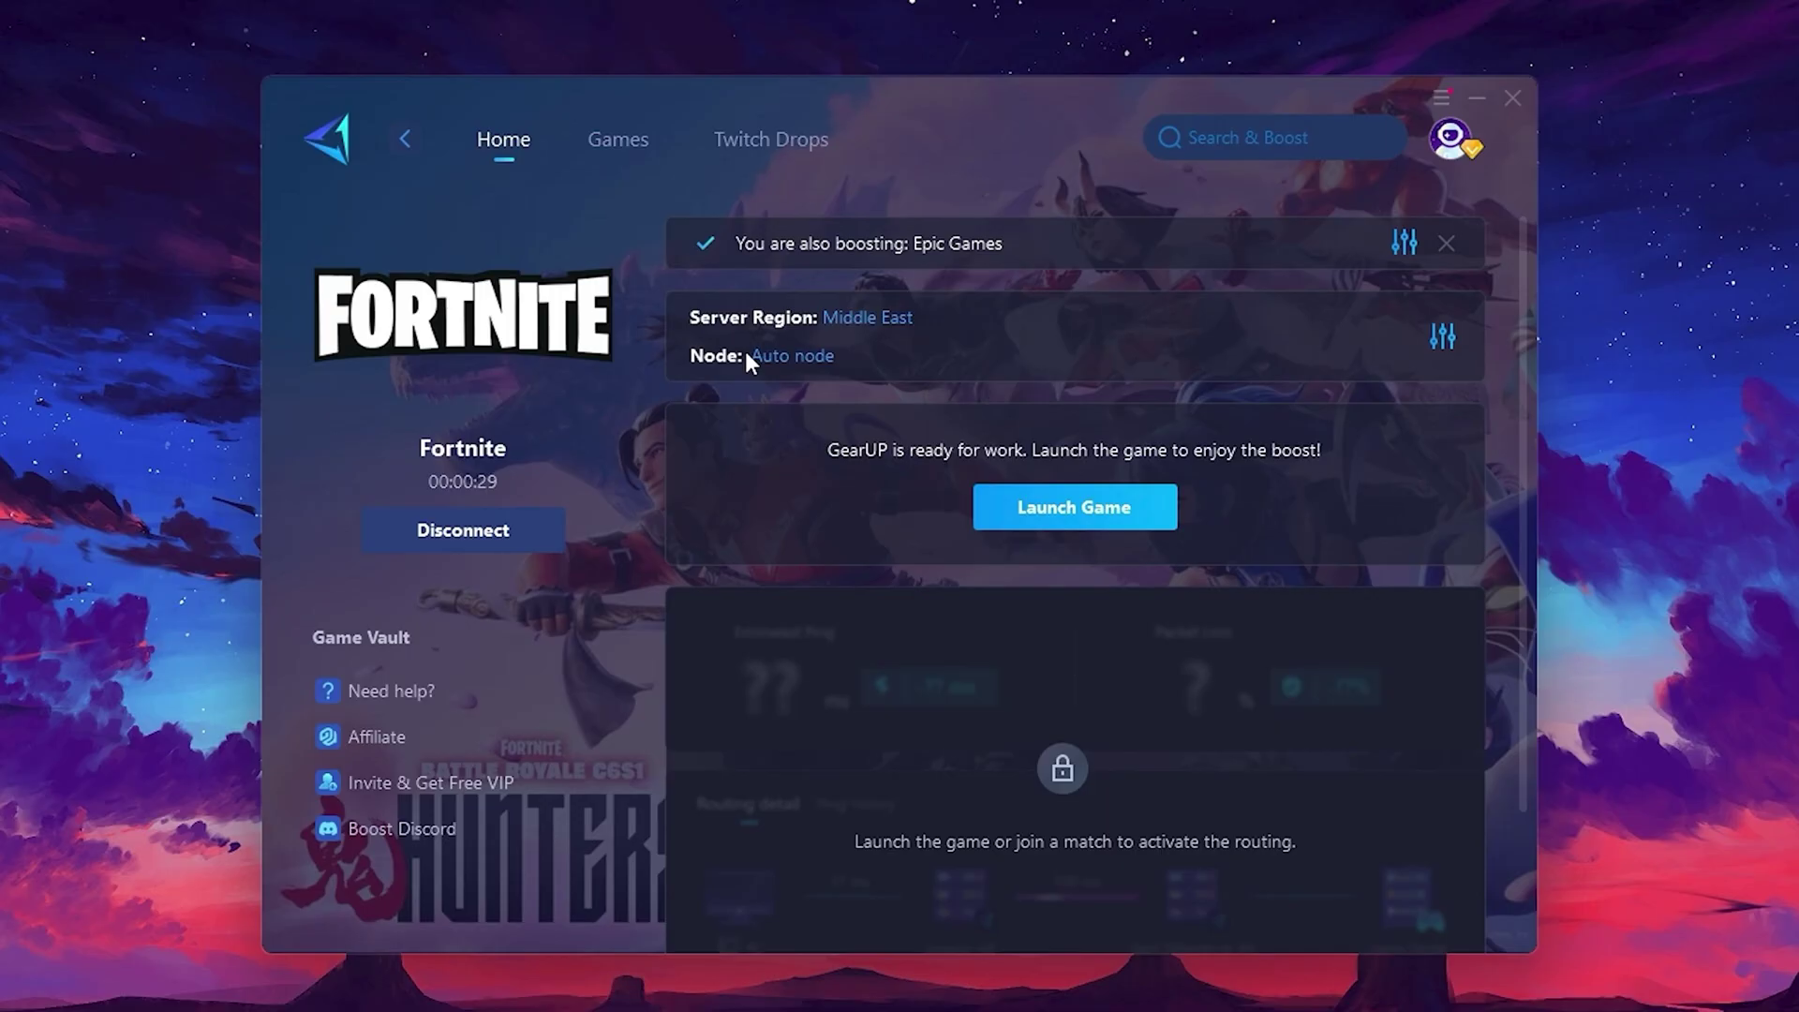
Examine the ping and mode of the nodes offered for the Fortnite Middle East server and close the node selection
{"action": "left_click", "coordinate": [782, 360]}
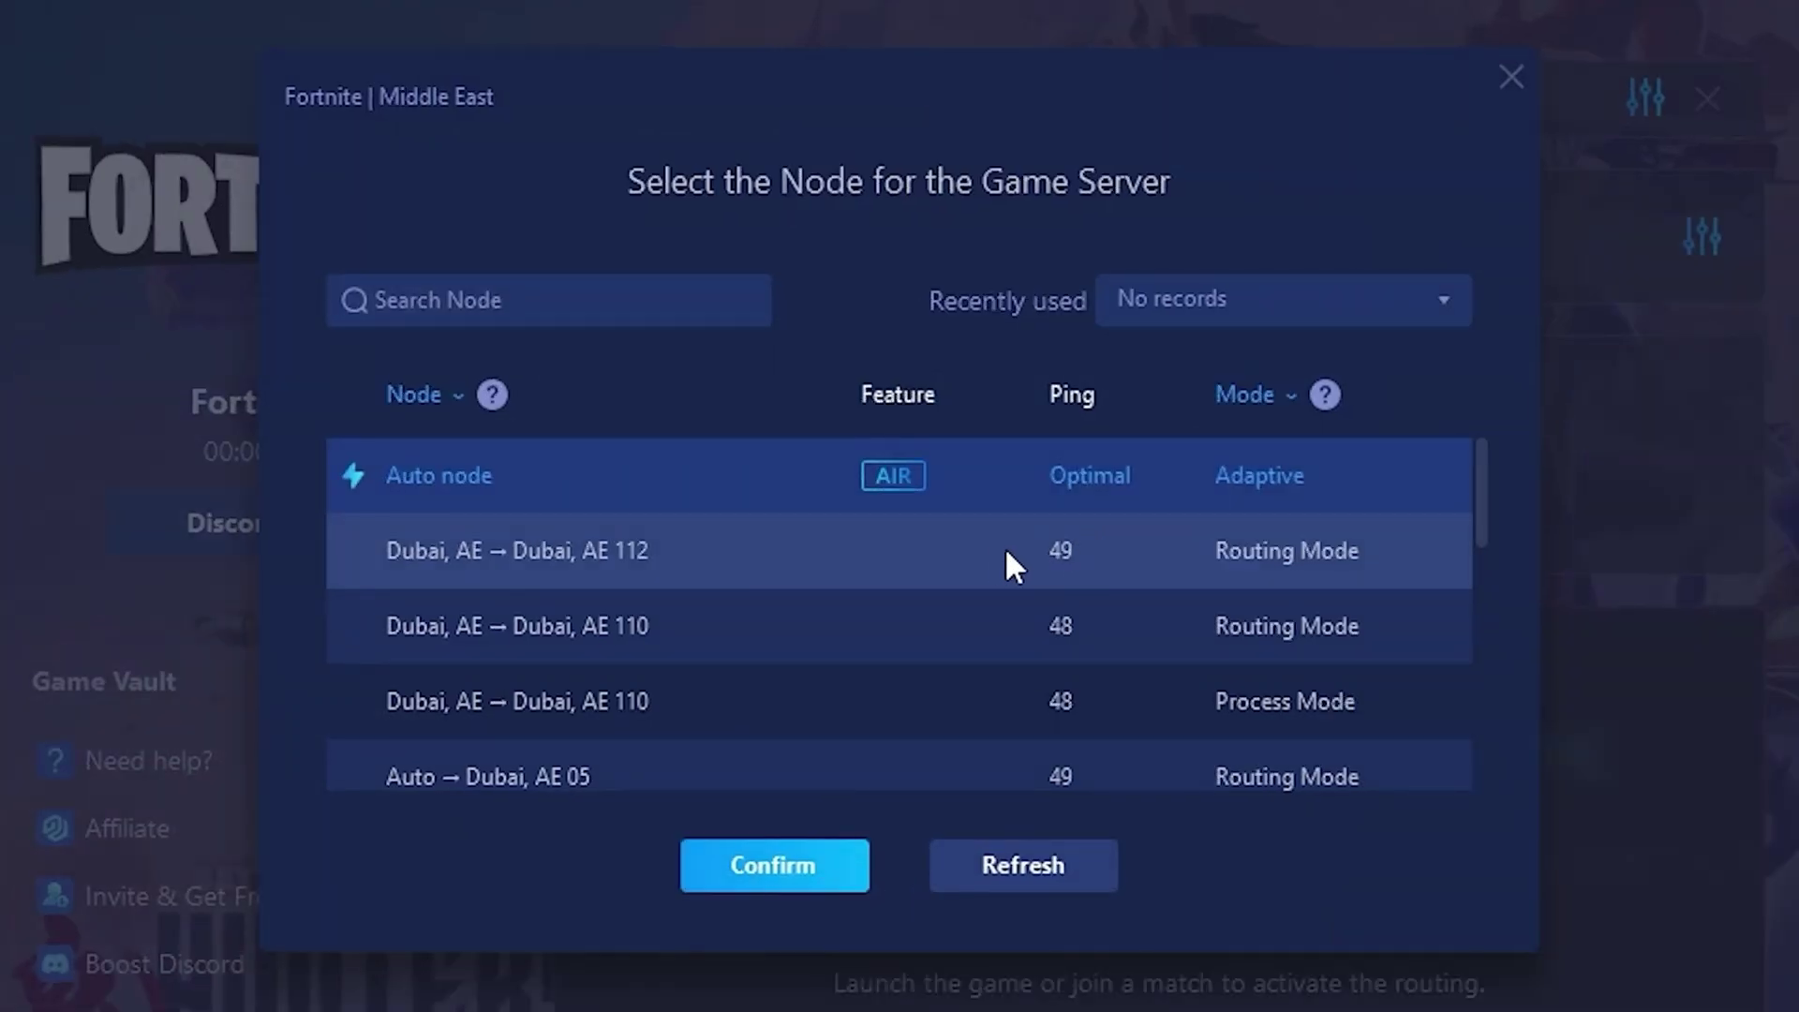
{"action": "scroll", "coordinate": [1031, 562], "scroll_direction": "down", "scroll_amount": 2}
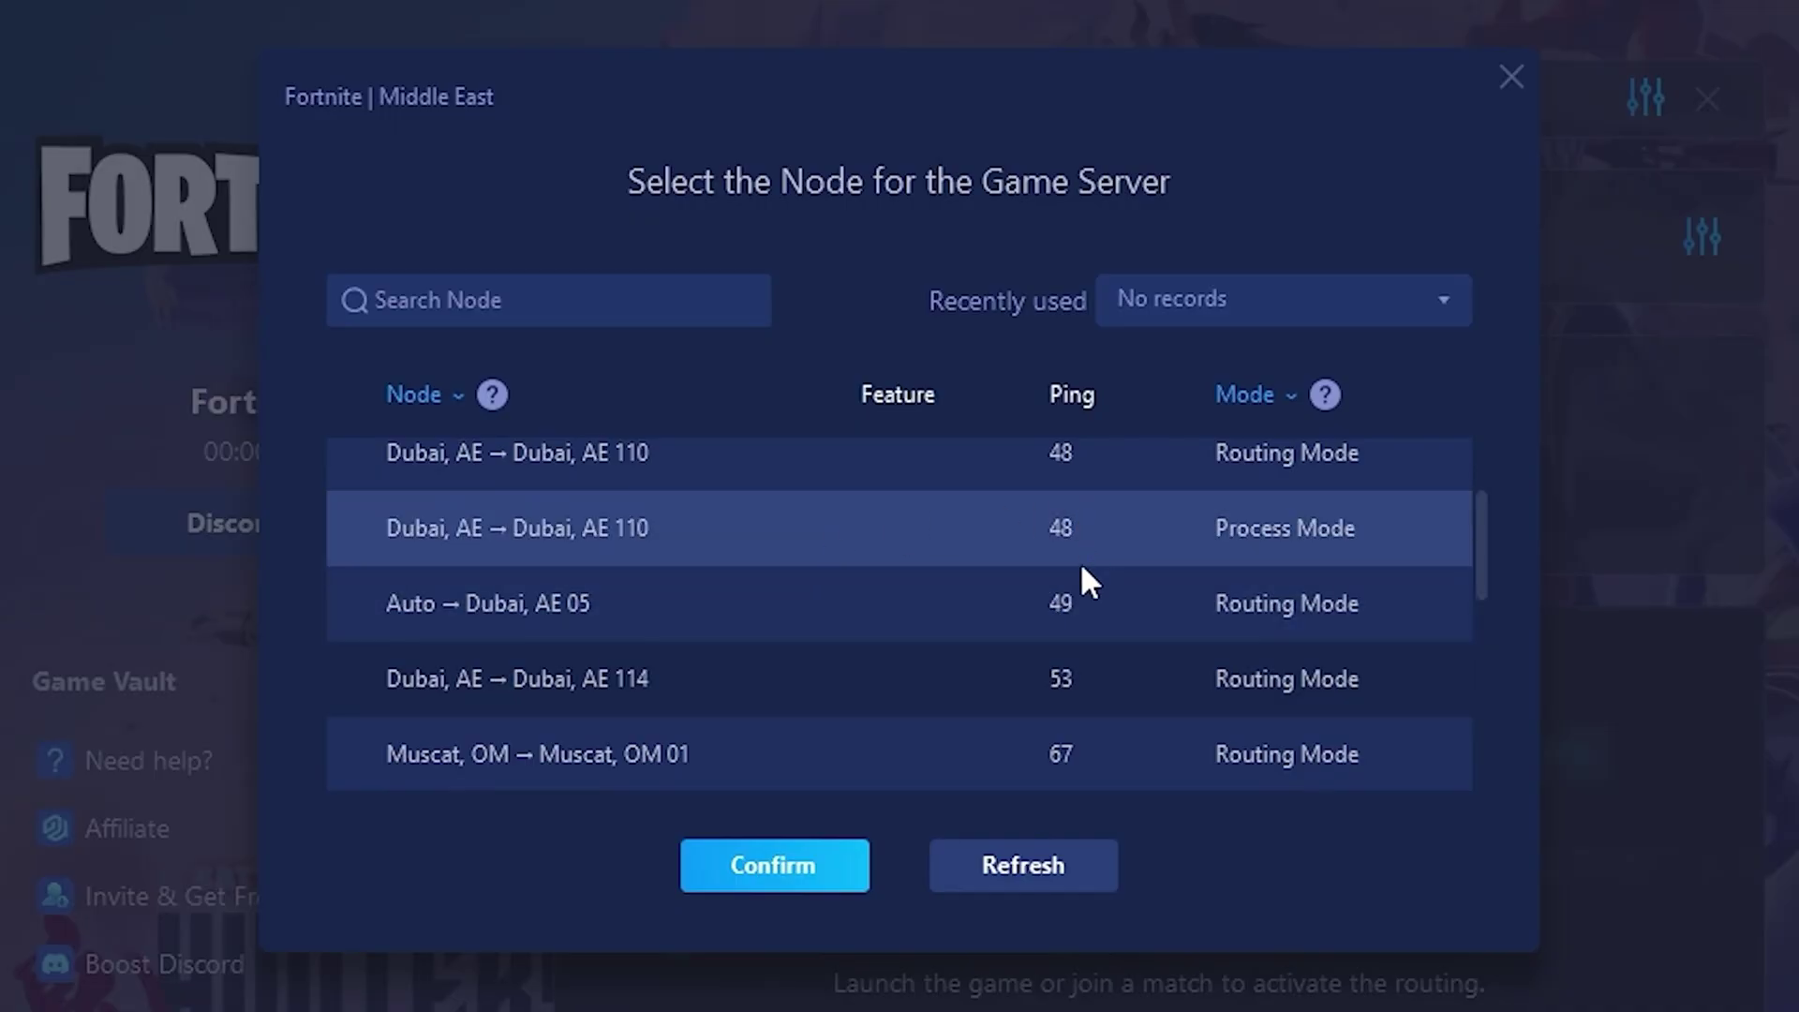
{"action": "scroll", "coordinate": [1022, 572], "scroll_direction": "up", "scroll_amount": 2}
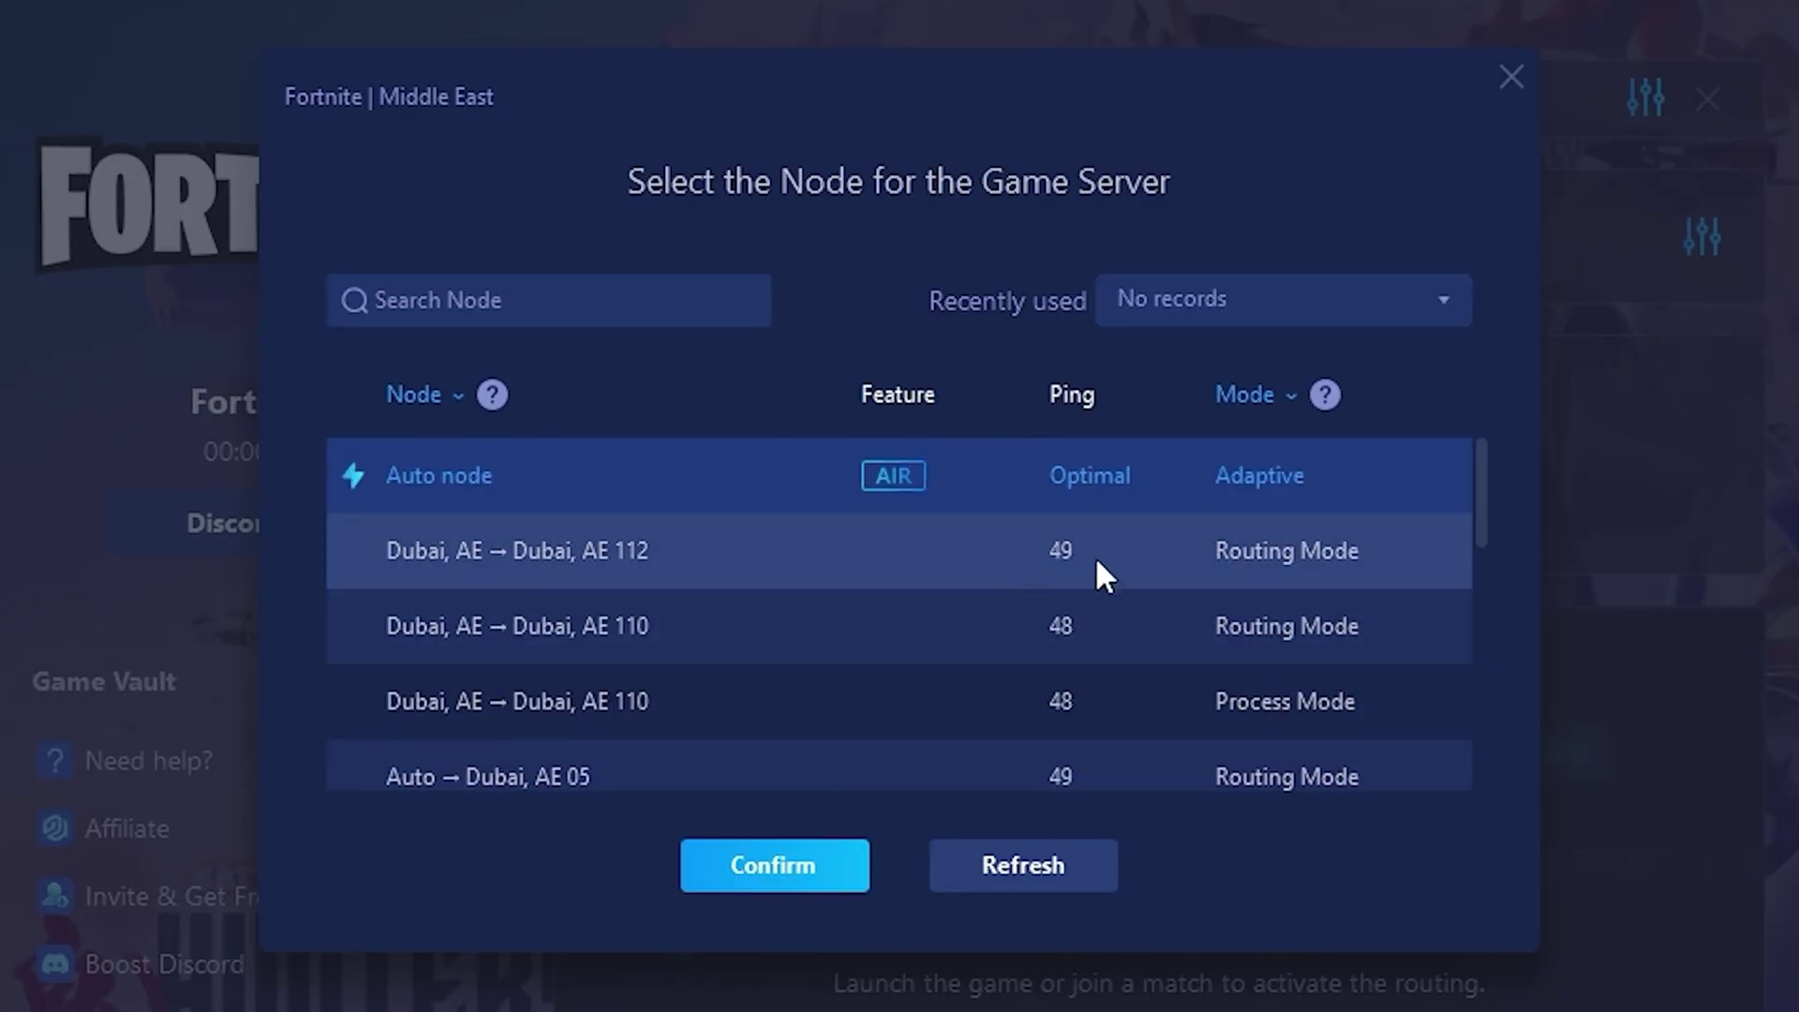
{"action": "left_click", "coordinate": [1518, 84]}
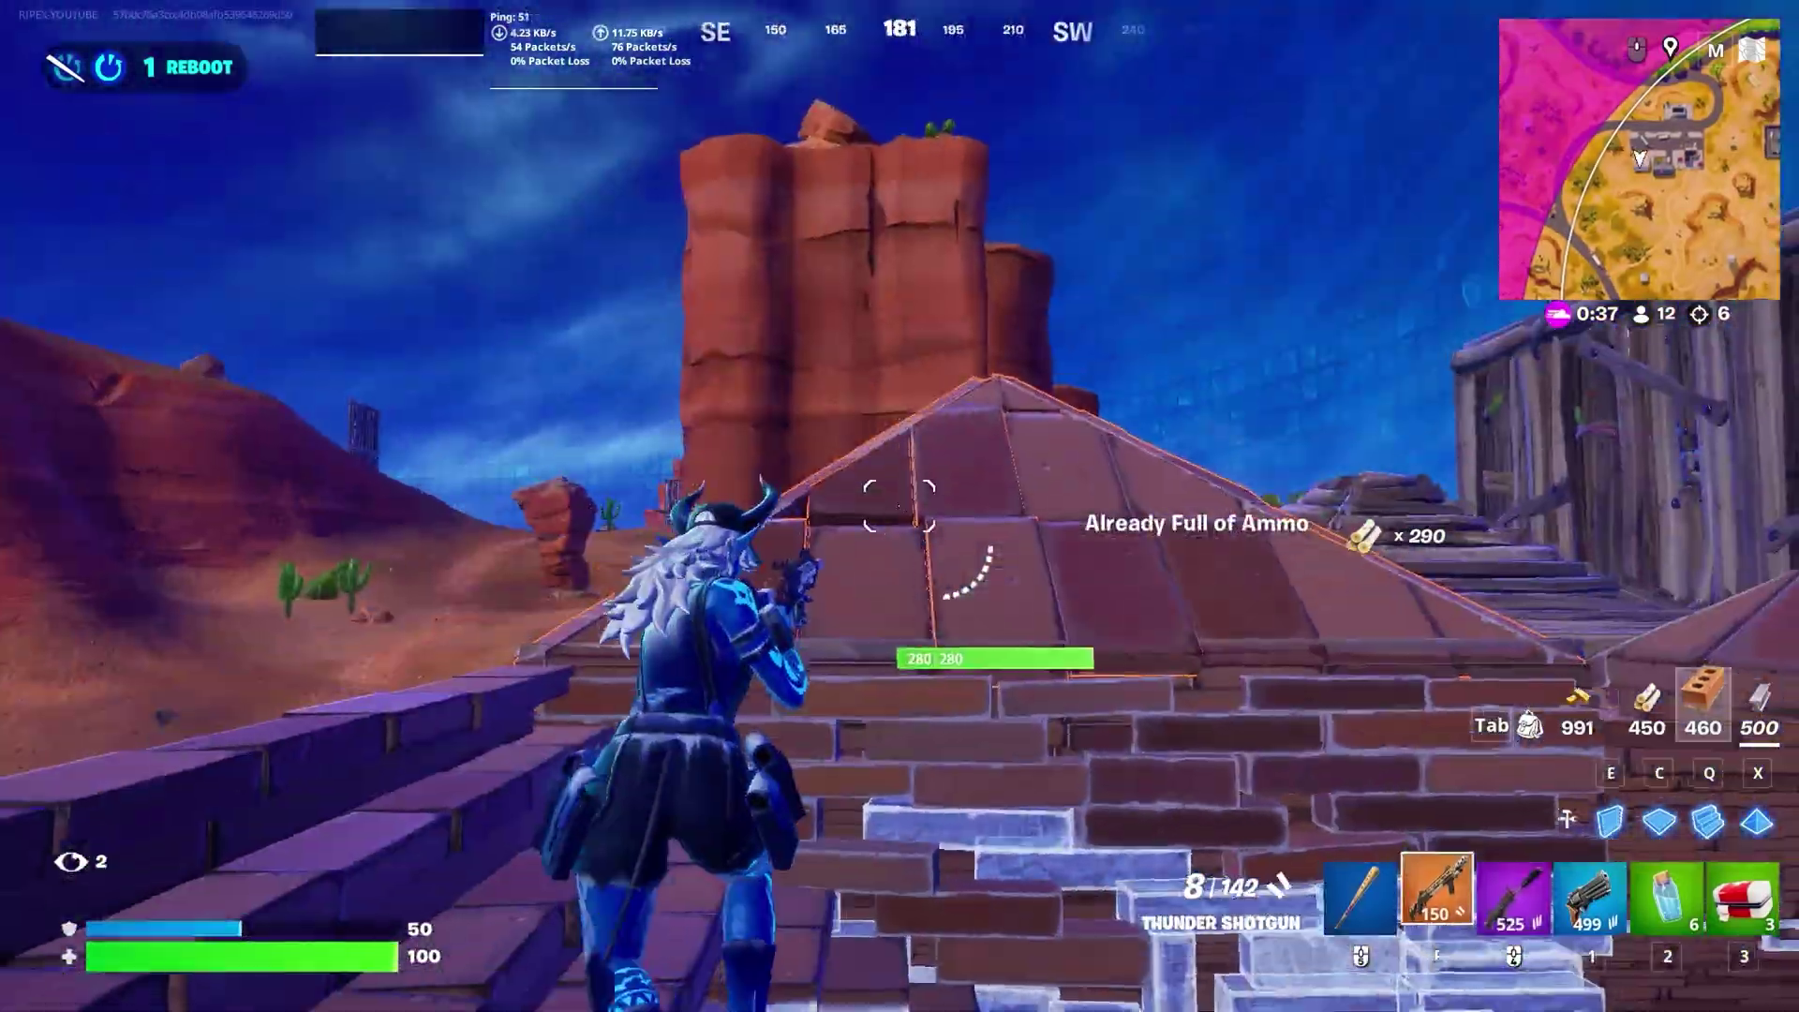
{"action": "key", "text": "f"}
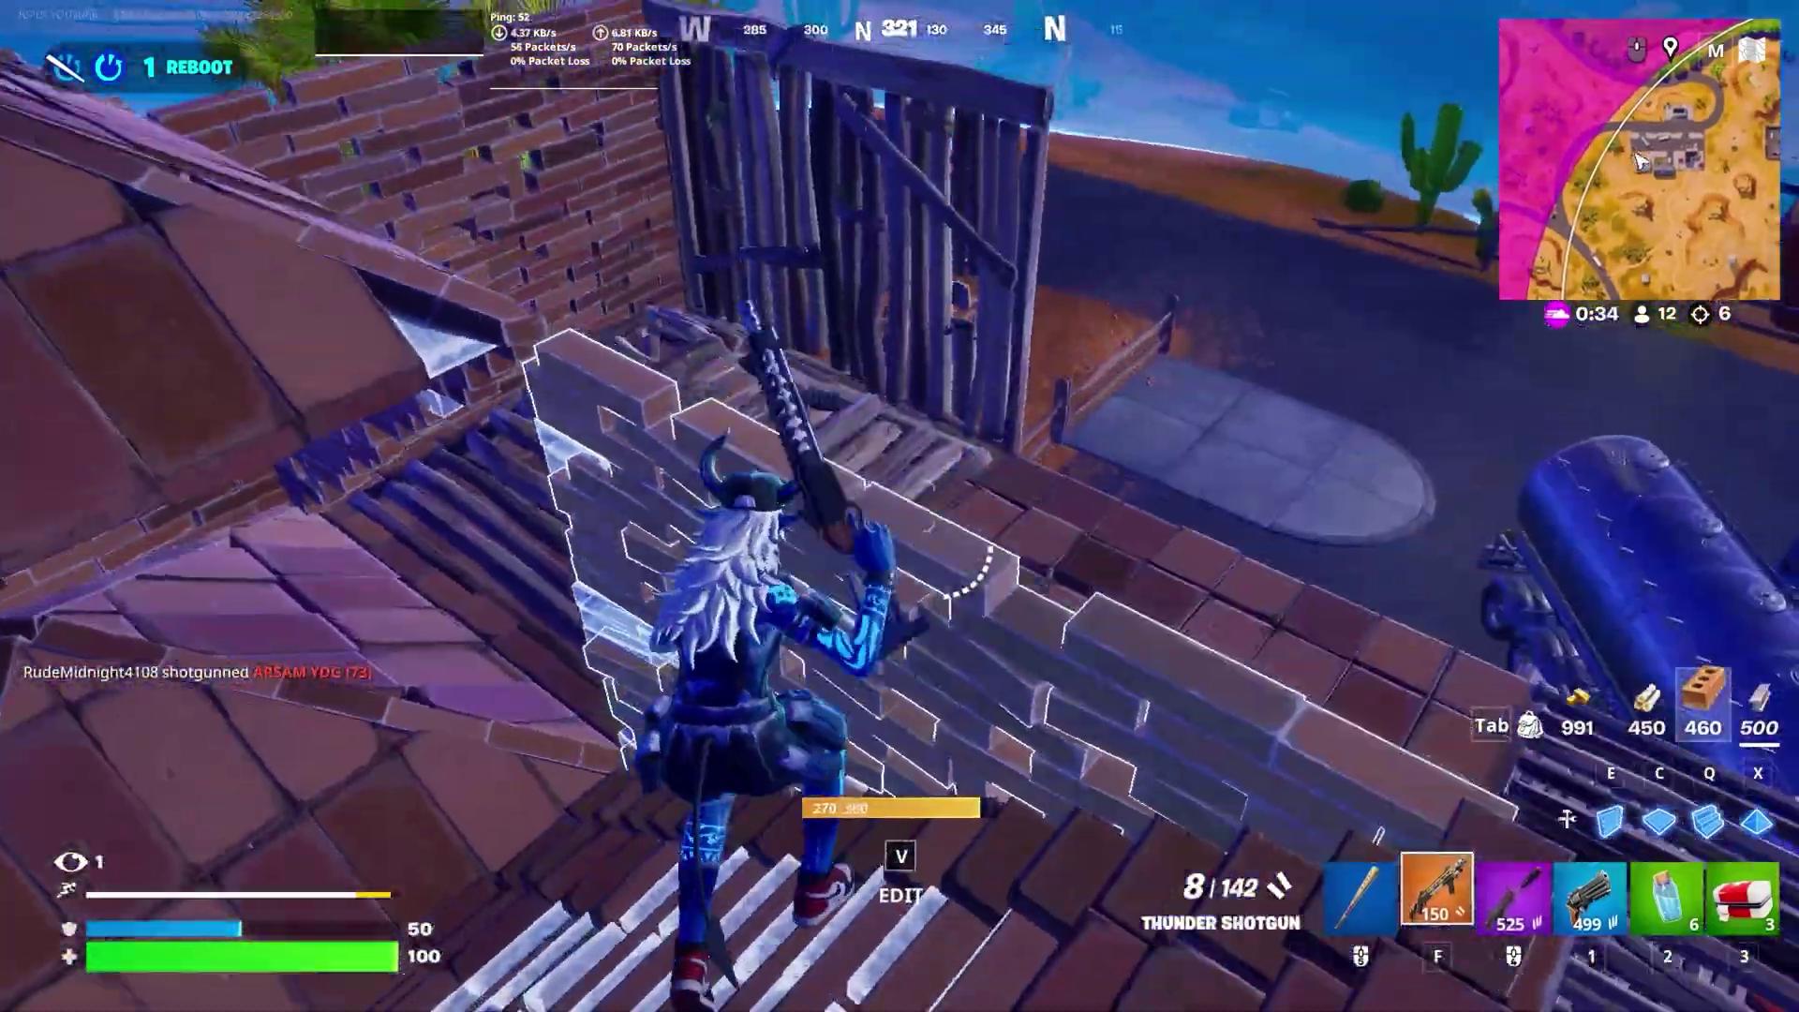
{"action": "key", "text": "w"}
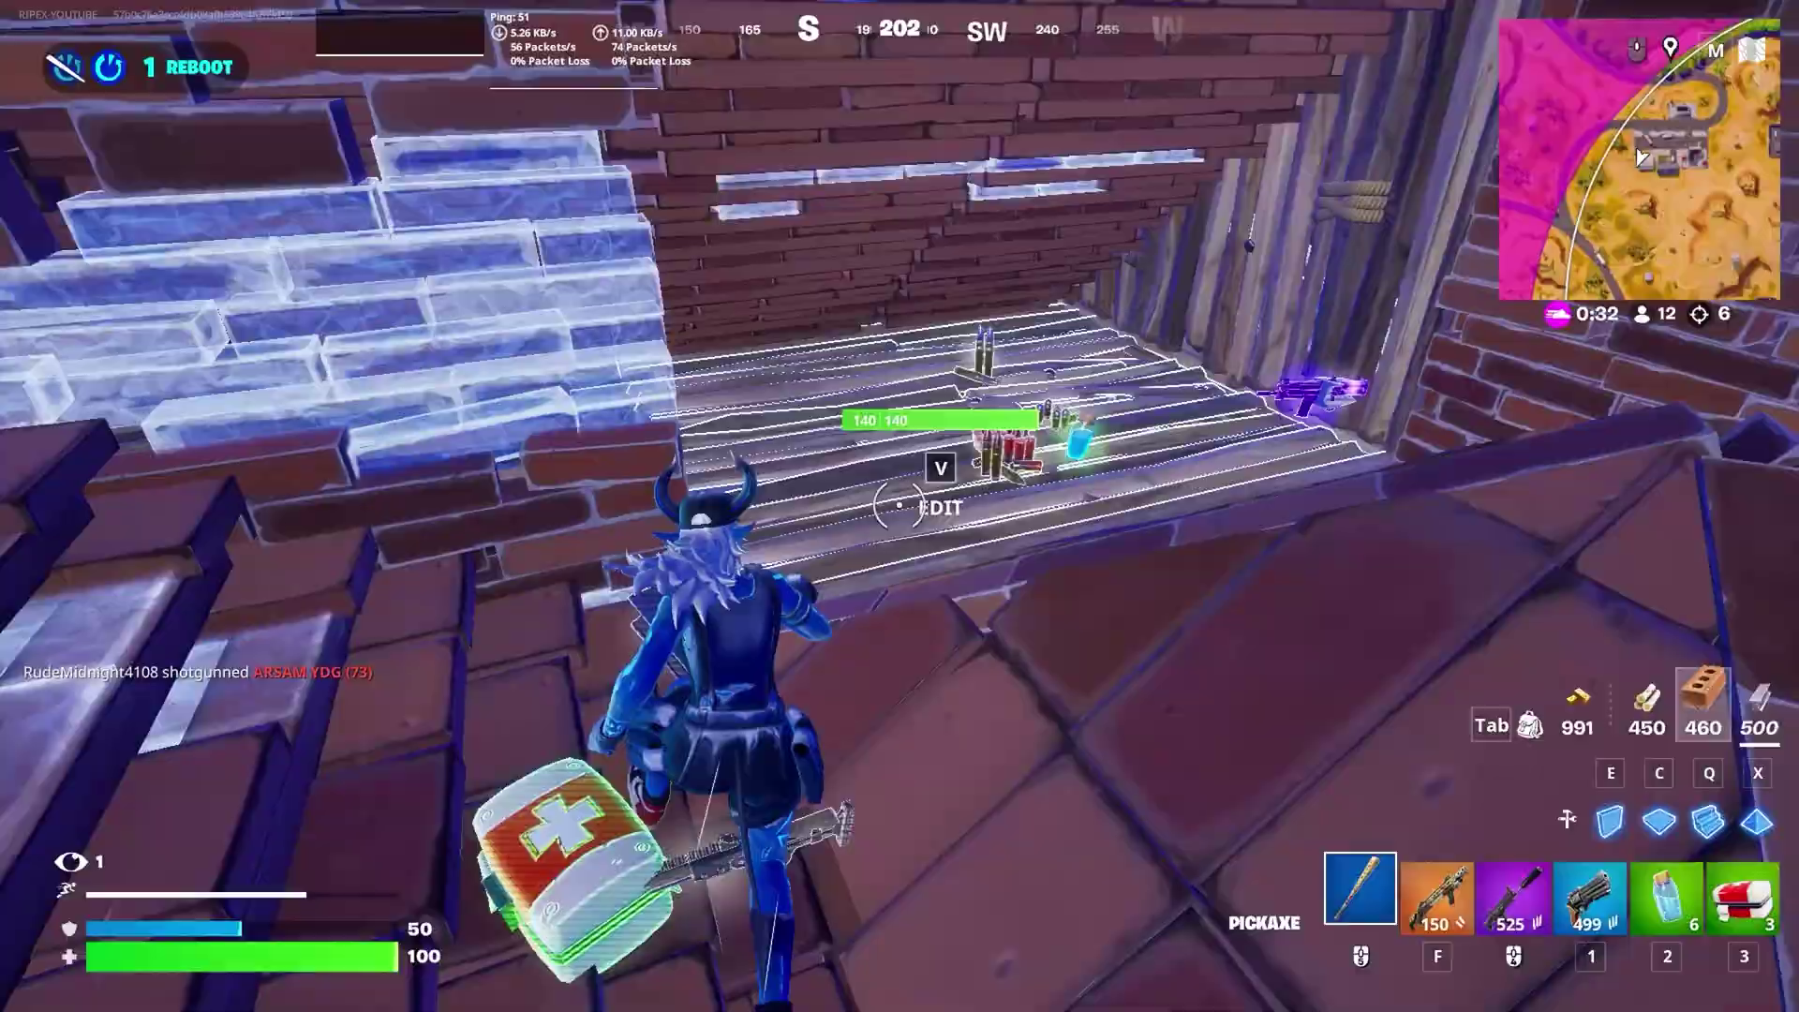
{"action": "key", "text": "1"}
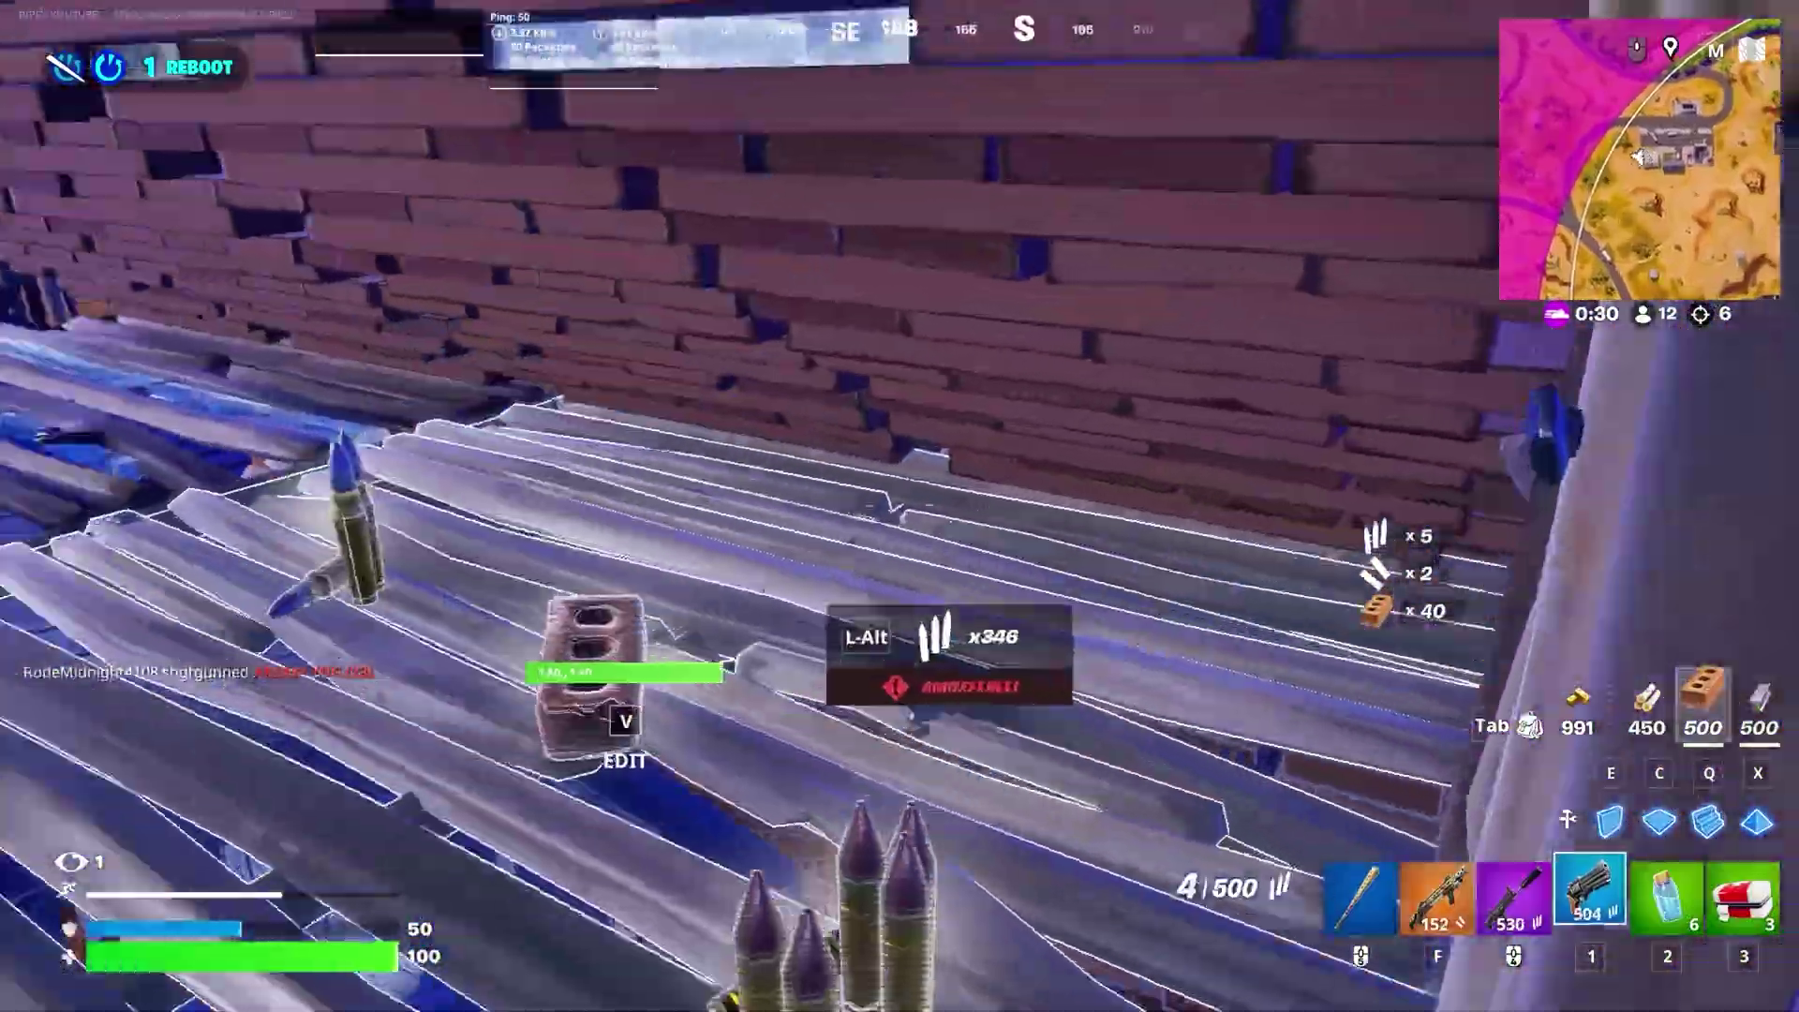
{"action": "key", "text": "w"}
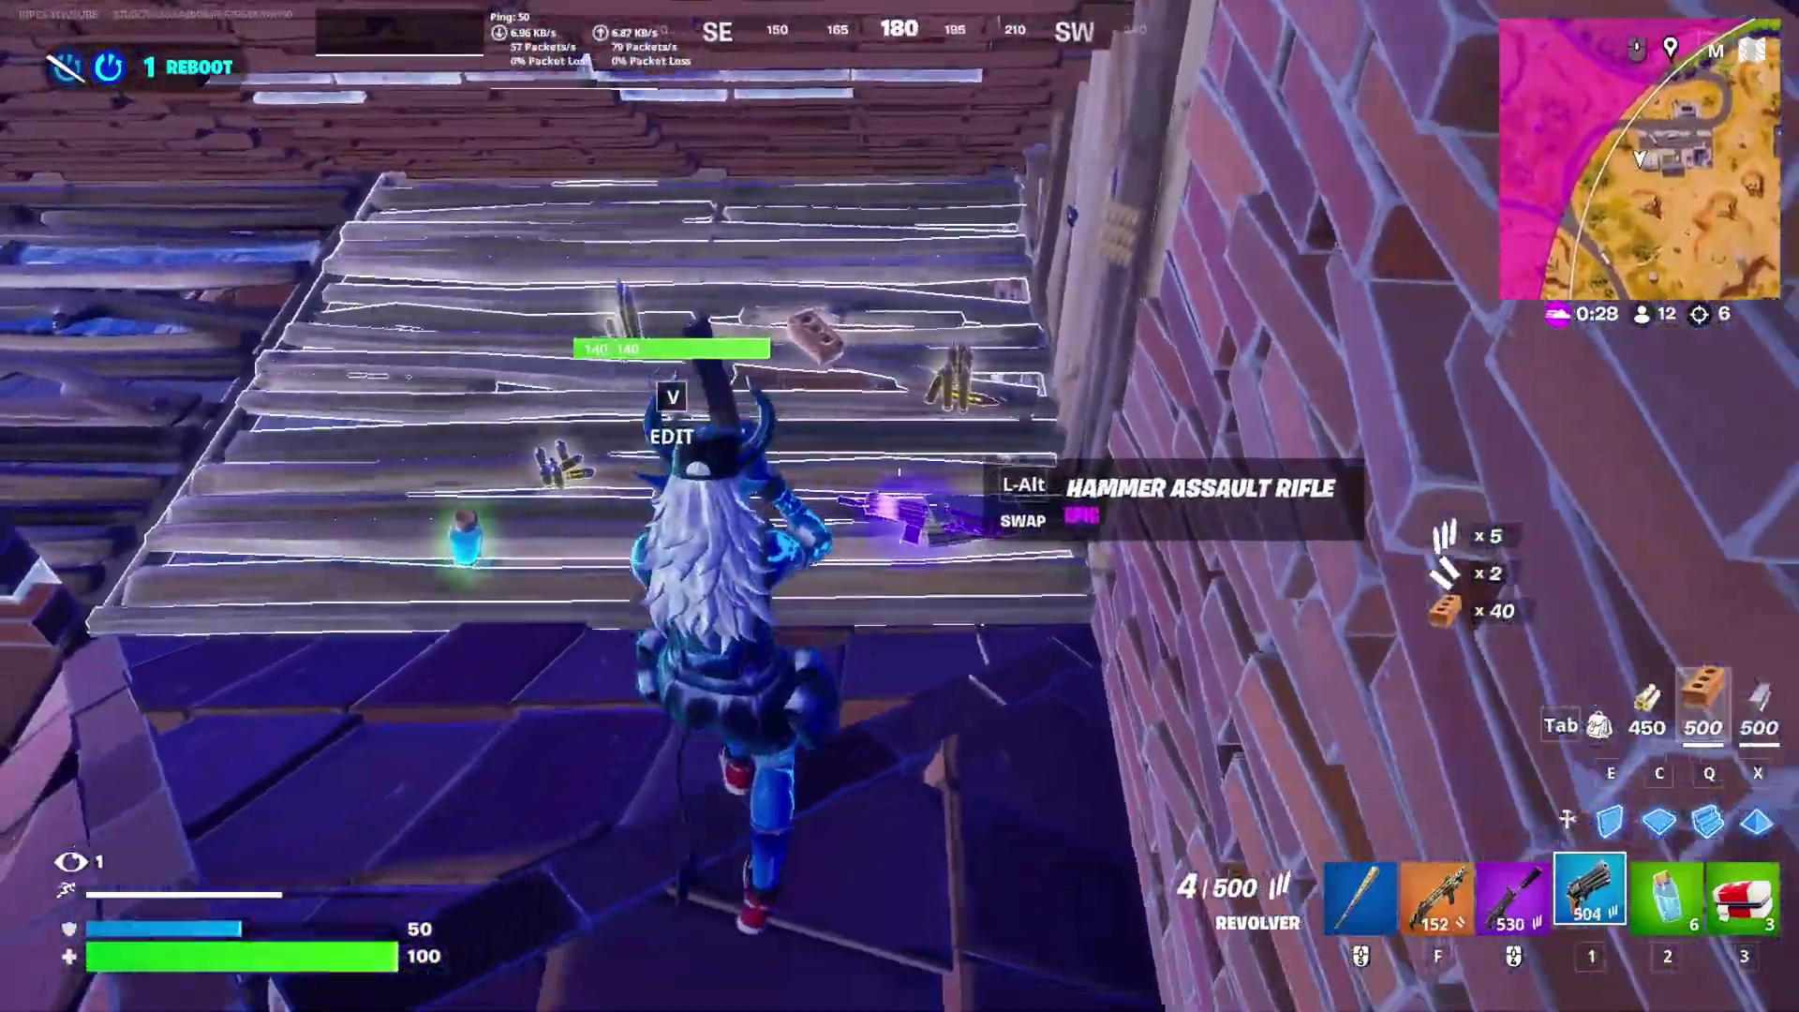